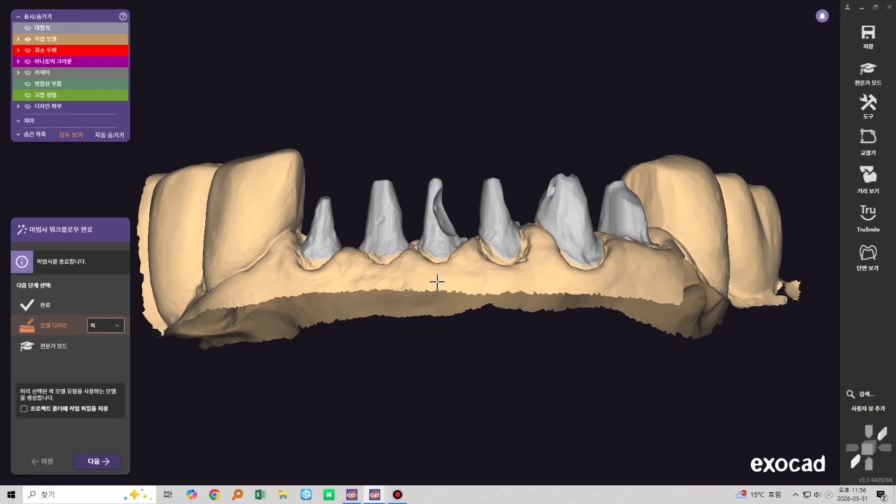
# Switch to expert mode and select the tooth 31 preparation on the working model
pyautogui.moveTo(427, 275); pyautogui.dragTo(433, 276, button='right')
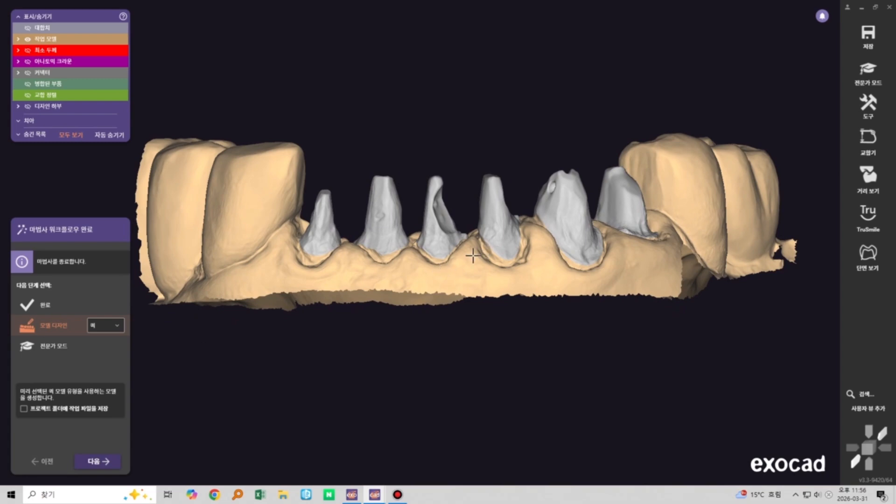
pyautogui.scroll(-3, 436, 288)
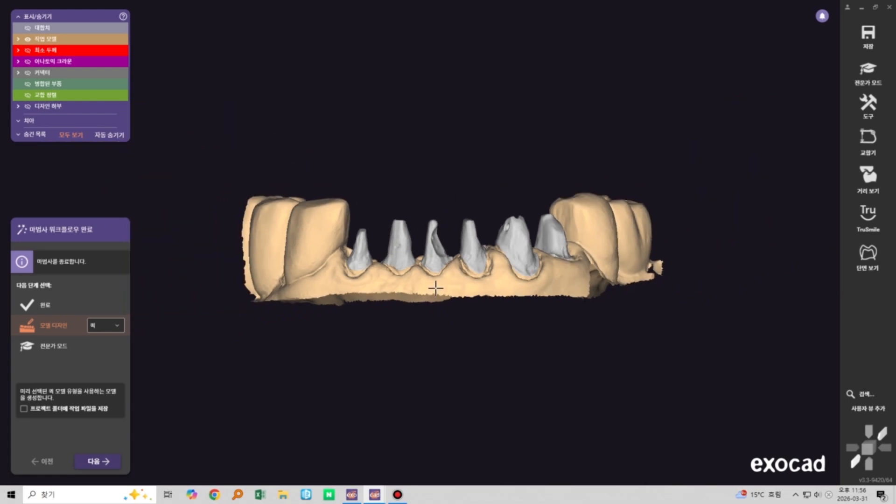
pyautogui.scroll(4, 435, 269)
pyautogui.moveTo(435, 261)
pyautogui.mouseDown(button='right')
pyautogui.moveTo(439, 295)
pyautogui.moveTo(449, 262)
pyautogui.mouseUp(button='right')
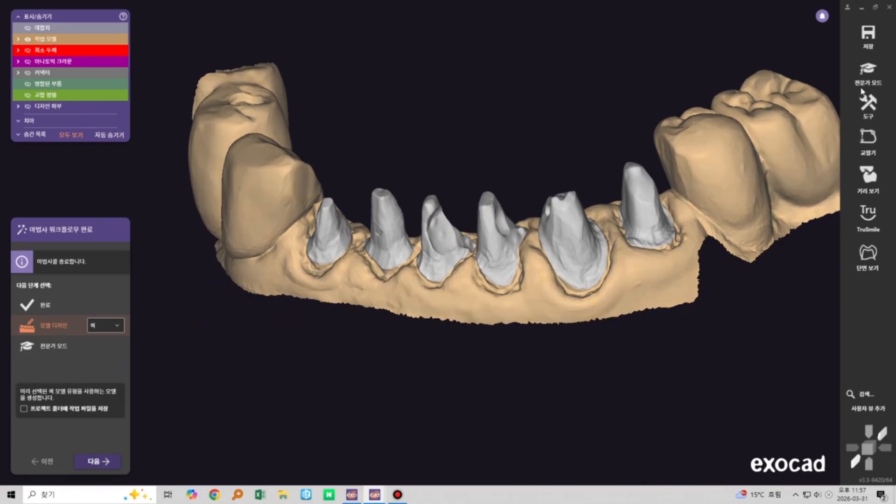
pyautogui.click(866, 70)
pyautogui.scroll(2, 443, 272)
pyautogui.click(443, 260)
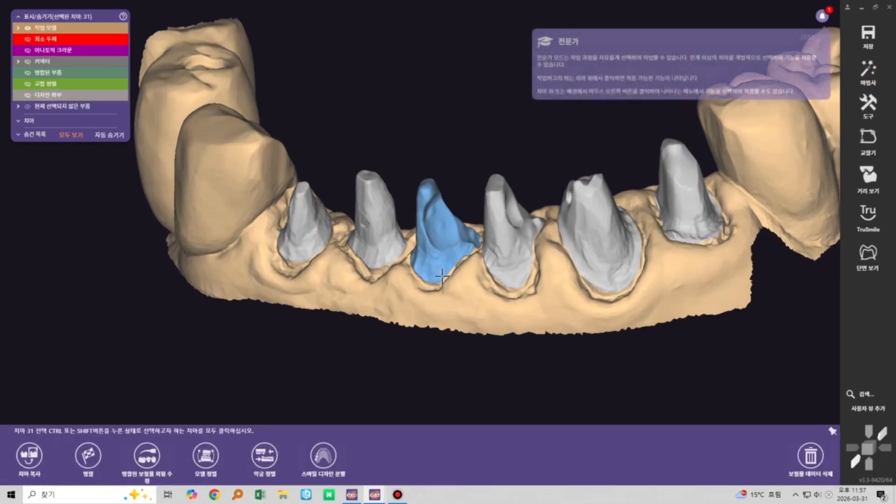
# Examine the tooth 31 preparation and the neighbouring prepared teeth from the front and from above
pyautogui.moveTo(443, 261); pyautogui.dragTo(466, 310, button='right')
pyautogui.scroll(2, 460, 302)
pyautogui.scroll(-3, 460, 302)
pyautogui.scroll(1, 478, 258)
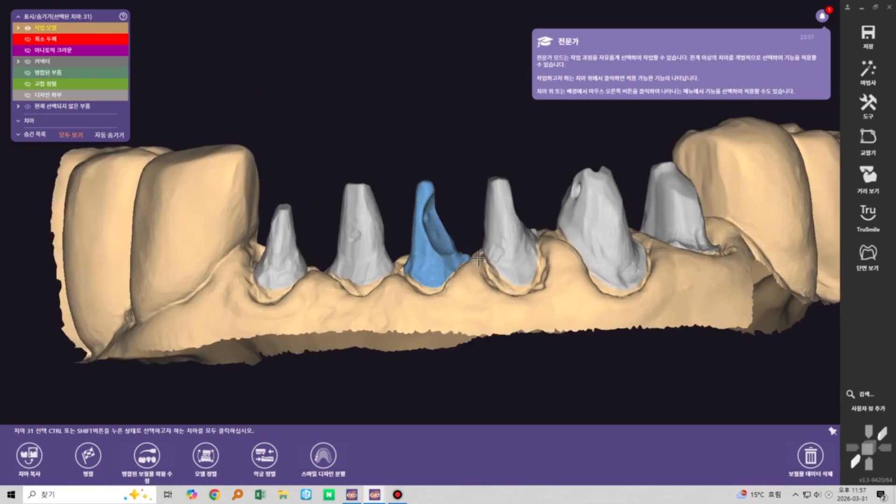
pyautogui.moveTo(464, 266); pyautogui.dragTo(431, 270, button='right')
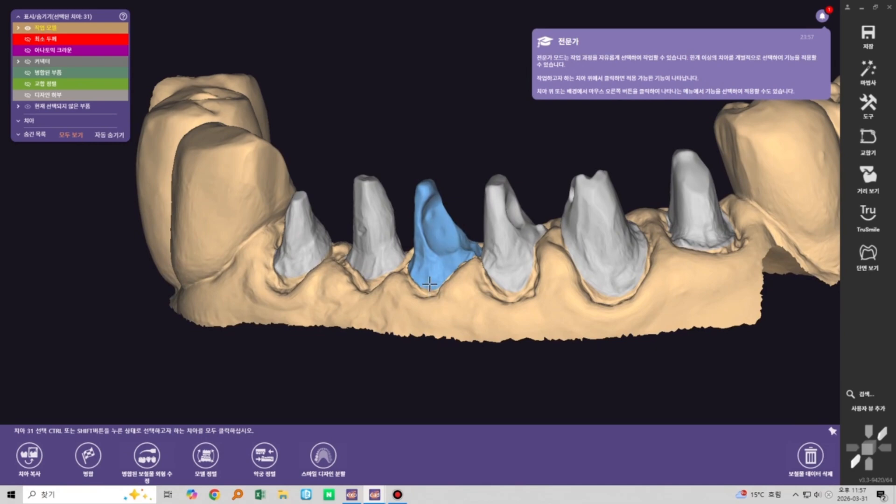
pyautogui.moveTo(471, 226); pyautogui.dragTo(427, 314, button='right')
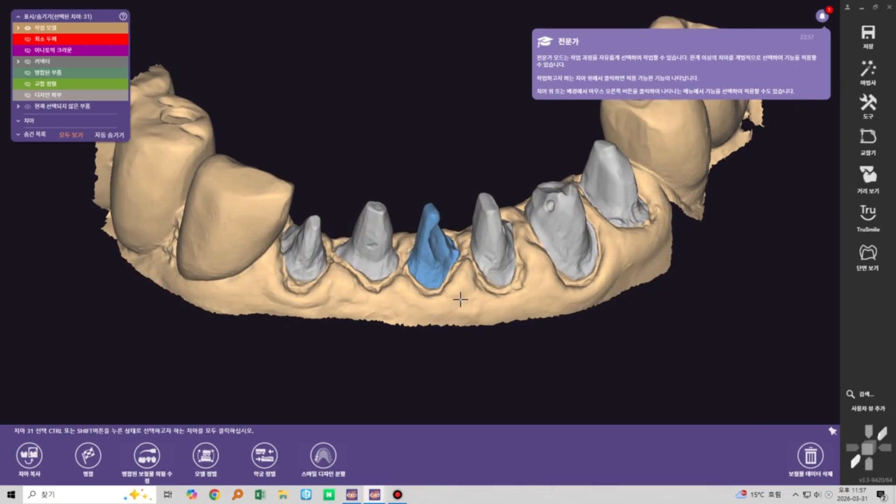
pyautogui.moveTo(464, 296); pyautogui.dragTo(483, 287, button='right')
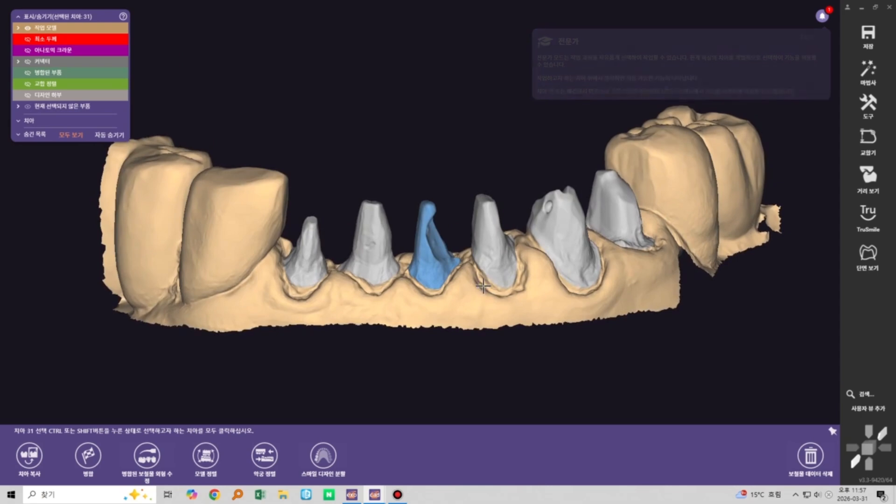
pyautogui.moveTo(461, 320); pyautogui.dragTo(451, 291, button='right')
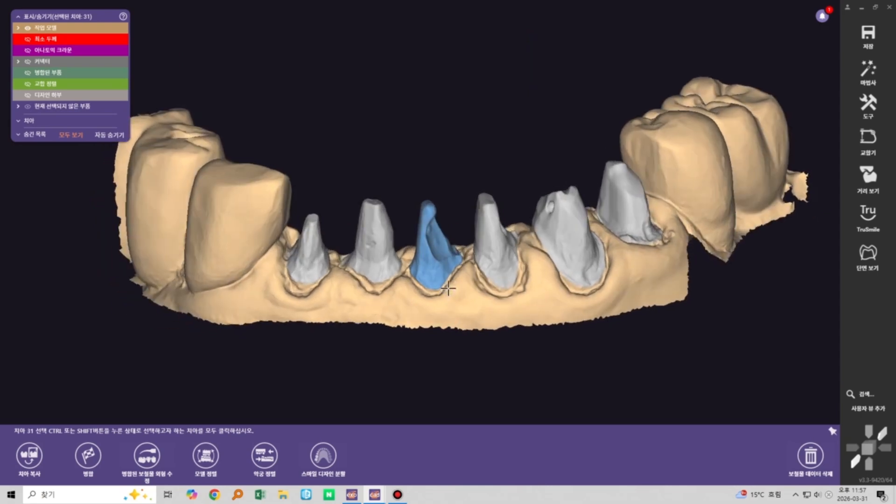
# Display only the merged bridge and examine its outer surface and crown interiors, especially at tooth 31
pyautogui.hotkey('ctrl', 'm')
pyautogui.hotkey('ctrl', 'j')
pyautogui.moveTo(454, 340)
pyautogui.mouseDown(button='right')
pyautogui.moveTo(464, 315)
pyautogui.moveTo(459, 325)
pyautogui.mouseUp(button='right')
pyautogui.scroll(5, 459, 325)
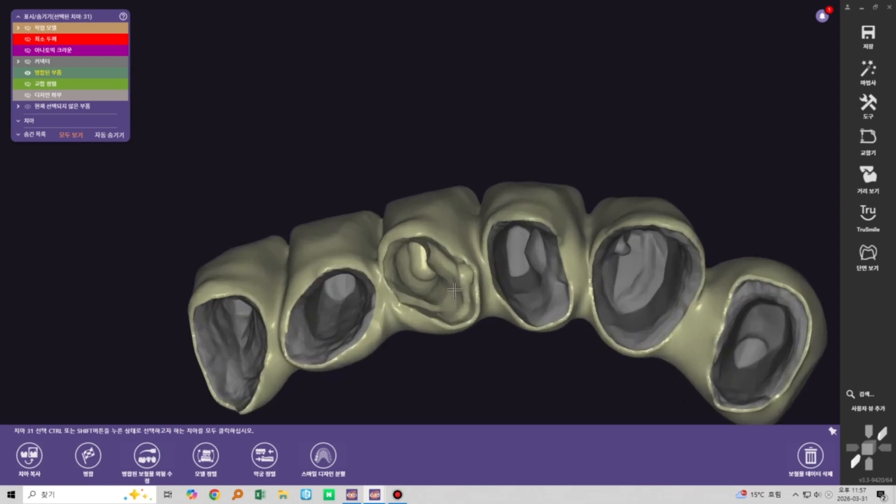
pyautogui.moveTo(459, 325); pyautogui.dragTo(455, 289, button='middle')
pyautogui.scroll(-3, 455, 290)
pyautogui.moveTo(458, 368); pyautogui.dragTo(444, 319, button='right')
pyautogui.scroll(3, 444, 318)
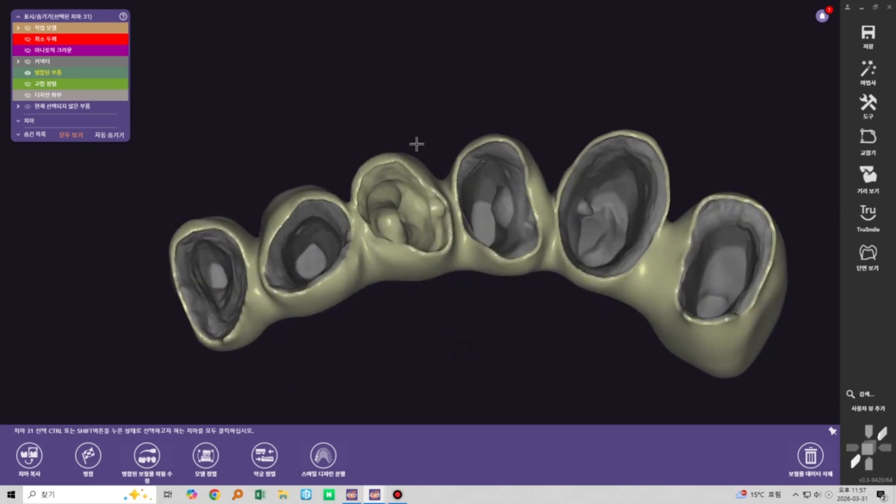
pyautogui.moveTo(416, 142); pyautogui.dragTo(426, 274, button='right')
pyautogui.moveTo(424, 177); pyautogui.dragTo(425, 238, button='right')
pyautogui.scroll(3, 426, 274)
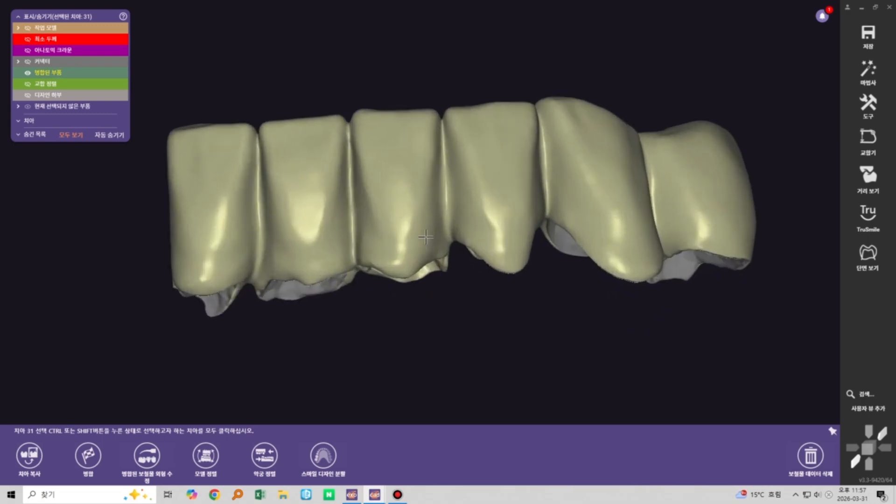
pyautogui.moveTo(440, 355); pyautogui.dragTo(424, 250, button='right')
pyautogui.scroll(3, 423, 251)
pyautogui.moveTo(422, 313); pyautogui.dragTo(417, 275, button='right')
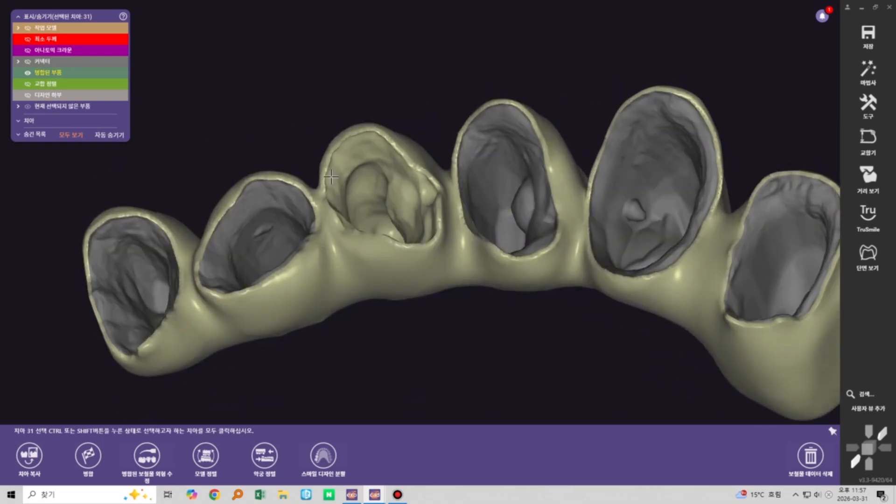
pyautogui.scroll(-3, 423, 229)
pyautogui.moveTo(427, 159); pyautogui.dragTo(430, 221, button='right')
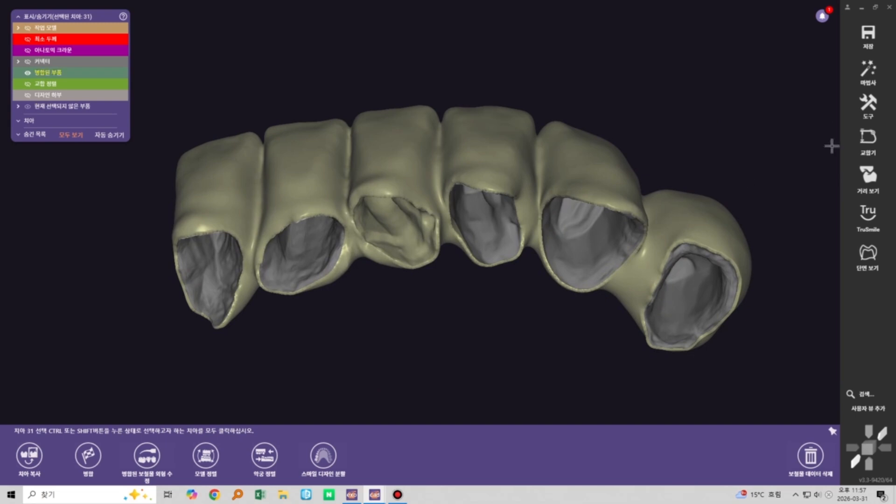
pyautogui.moveTo(568, 133); pyautogui.dragTo(587, 181, button='right')
pyautogui.scroll(-3, 587, 181)
# Select all bridge teeth from 34 to 42 and delete their merged parts from the restoration data
pyautogui.hotkey('ctrl', 'a')
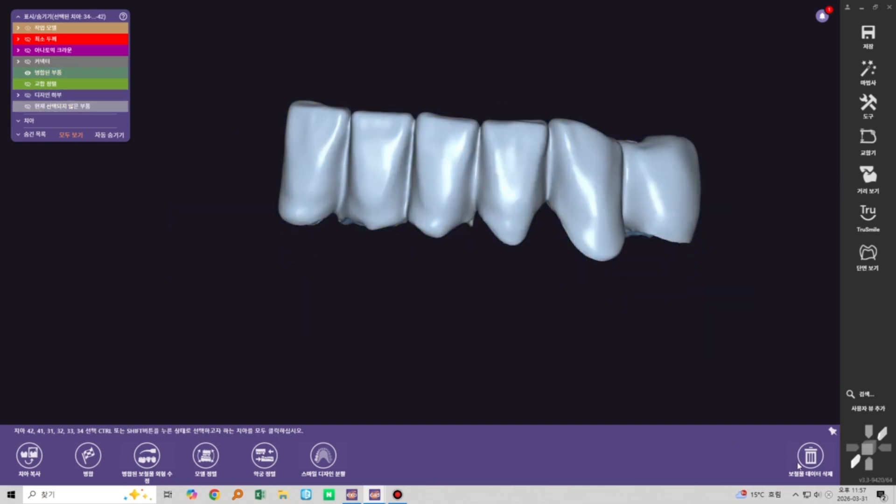
pyautogui.click(810, 455)
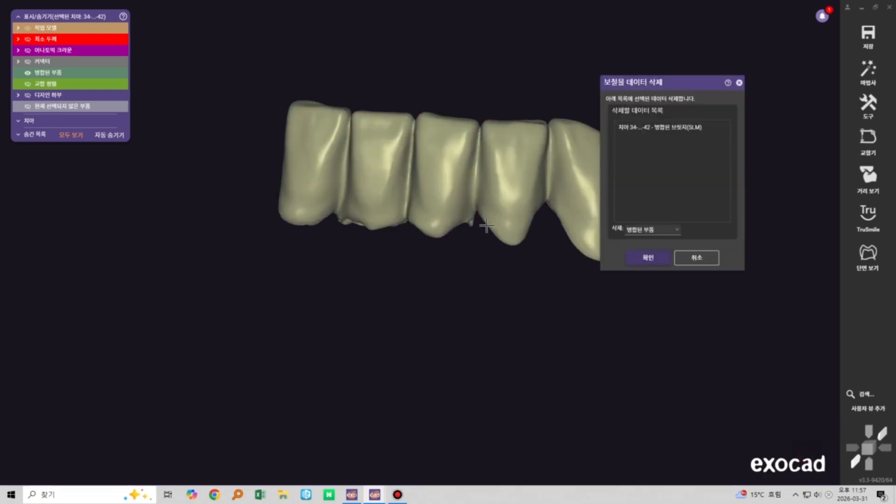
pyautogui.click(643, 258)
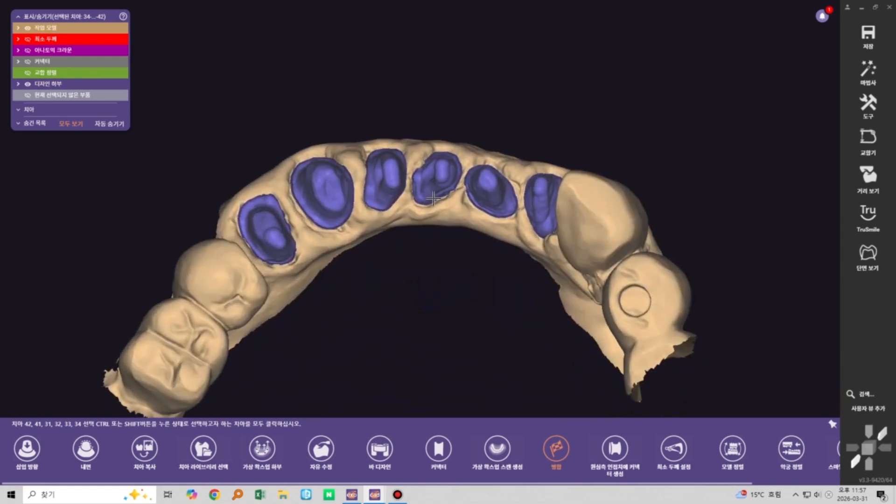
# Virtually extract the prepared tooth from the working model, assigning it tooth number 31 and copying it to the virtual diagnostic model
pyautogui.click(441, 167)
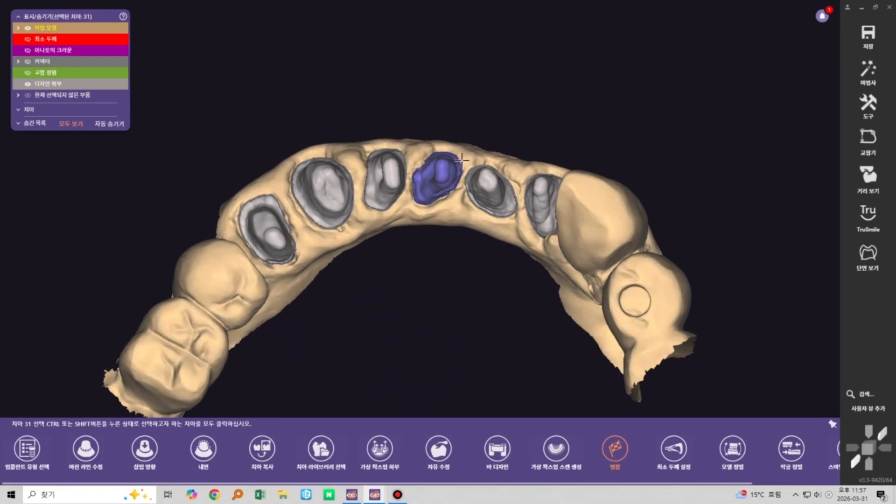
pyautogui.scroll(5, 441, 167)
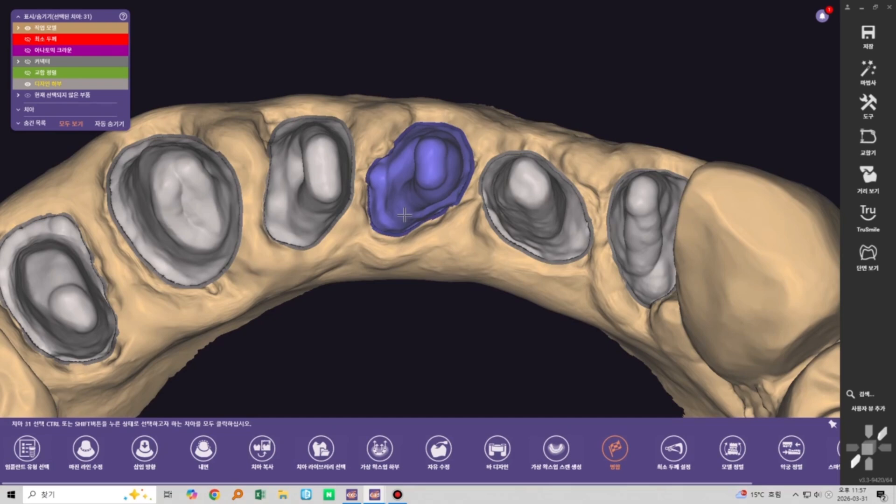
pyautogui.rightClick(432, 203)
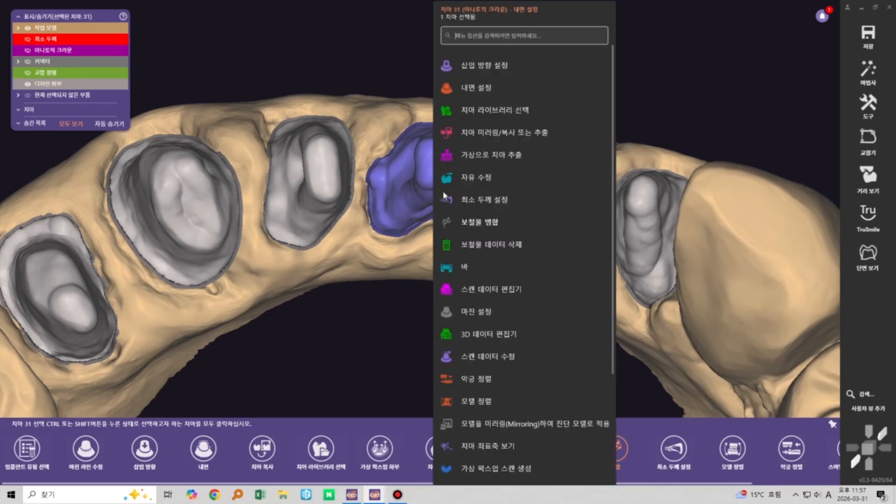
pyautogui.click(487, 155)
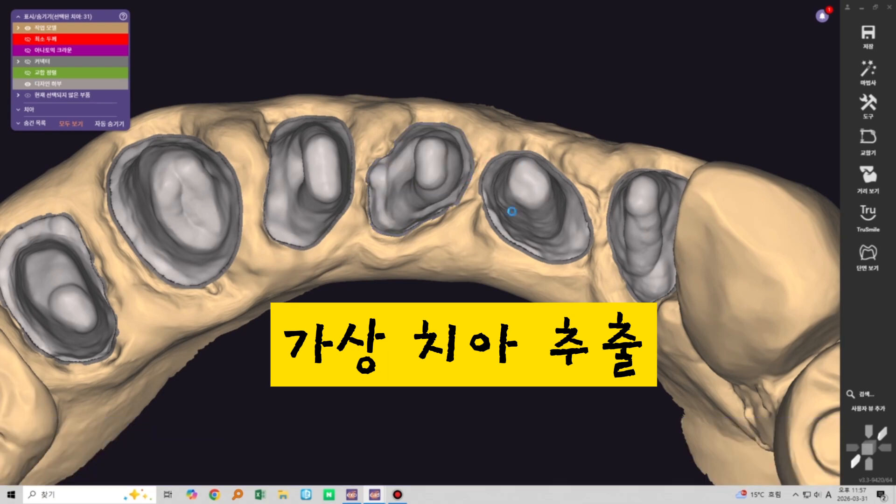
pyautogui.click(432, 168)
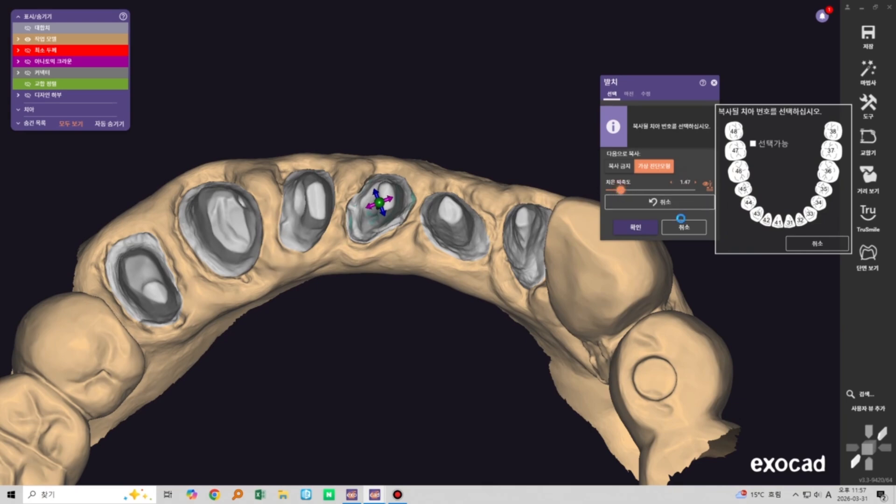
pyautogui.click(790, 222)
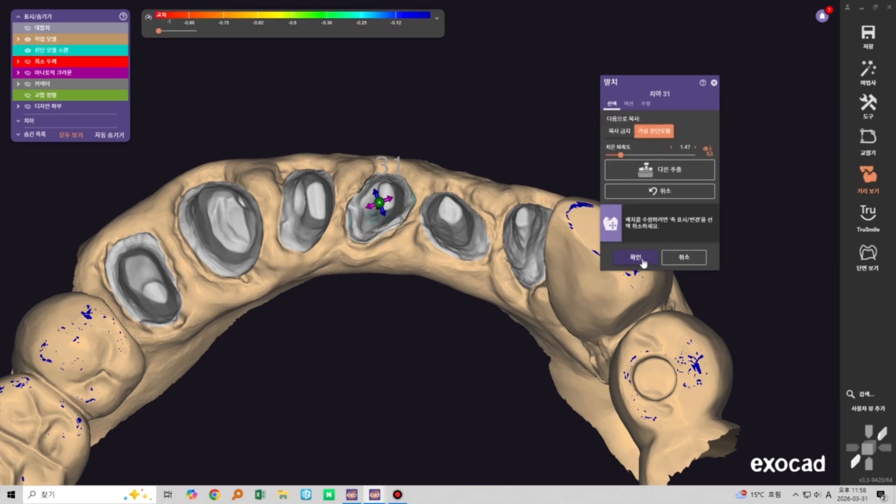
pyautogui.click(636, 257)
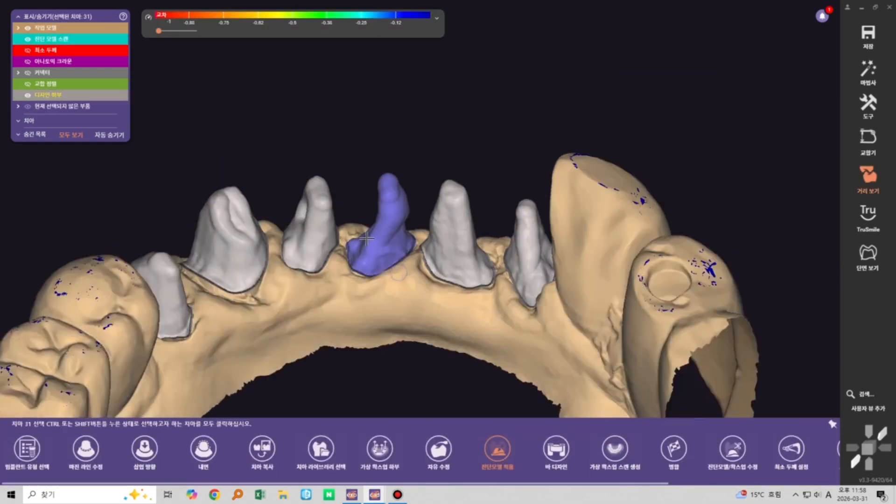
# Hide the tooth 31 crown bottom and the diagnostic model scan to expose the extraction site
pyautogui.keyDown('ctrl'); pyautogui.middleClick(373, 239); pyautogui.keyUp('ctrl')
pyautogui.keyDown('ctrl'); pyautogui.middleClick(385, 240); pyautogui.keyUp('ctrl')
pyautogui.keyDown('ctrl'); pyautogui.middleClick(386, 240); pyautogui.keyUp('ctrl')
pyautogui.moveTo(387, 240); pyautogui.dragTo(352, 291, button='right')
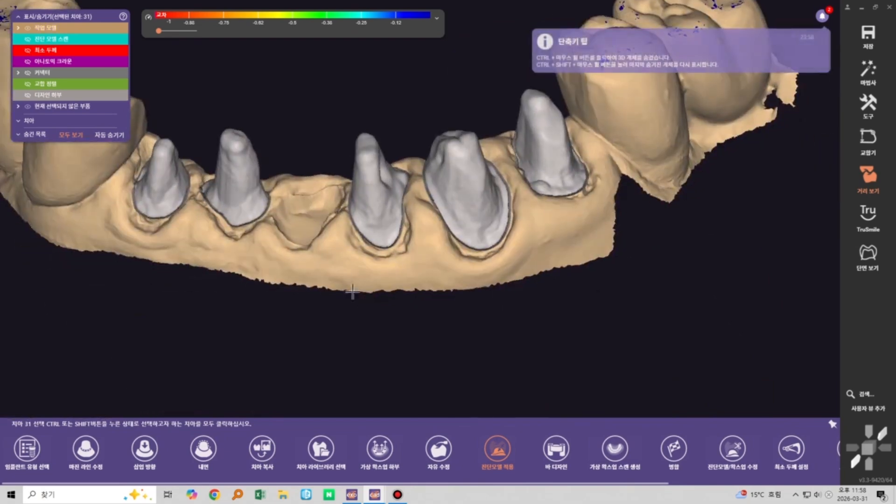
# Start correcting the scan data of the lower working model and reduce the brush strength and size
pyautogui.rightClick(352, 278)
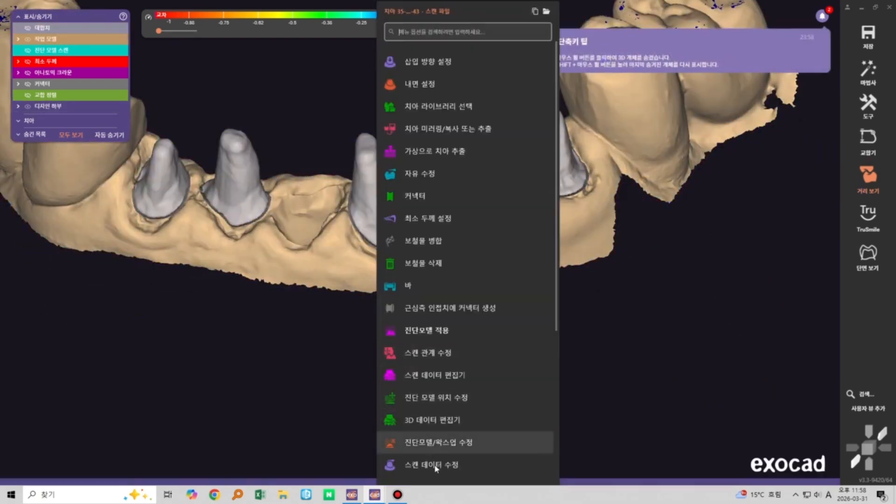
pyautogui.click(435, 465)
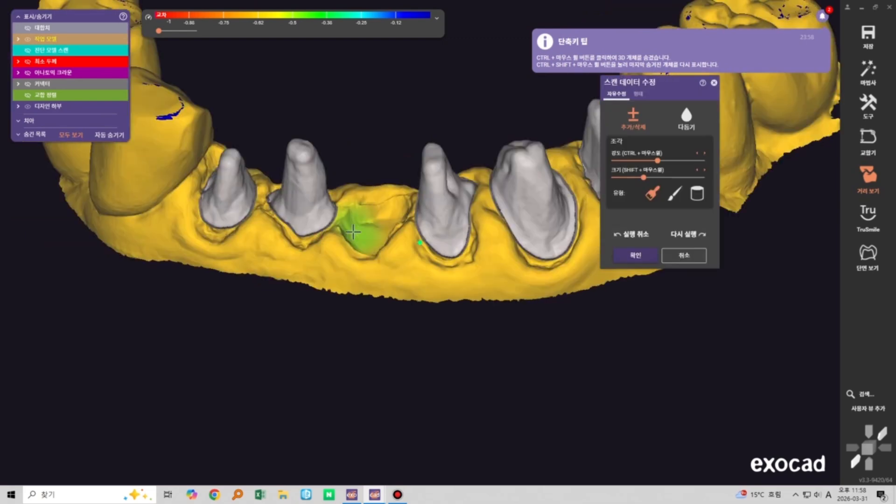
pyautogui.moveTo(353, 231); pyautogui.dragTo(392, 212, button='right')
pyautogui.moveTo(392, 212); pyautogui.dragTo(427, 239, button='middle')
pyautogui.moveTo(644, 177); pyautogui.dragTo(635, 161)
pyautogui.scroll(2, 386, 260)
pyautogui.moveTo(386, 260); pyautogui.dragTo(415, 288, button='right')
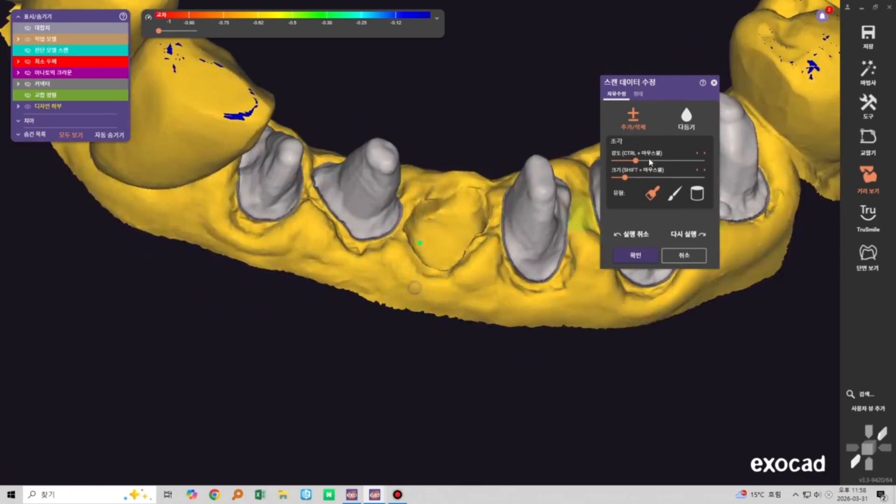
# Smooth the gum surface and rim of the tooth 31 extraction site and apply the scan correction
pyautogui.click(686, 117)
pyautogui.scroll(5, 439, 220)
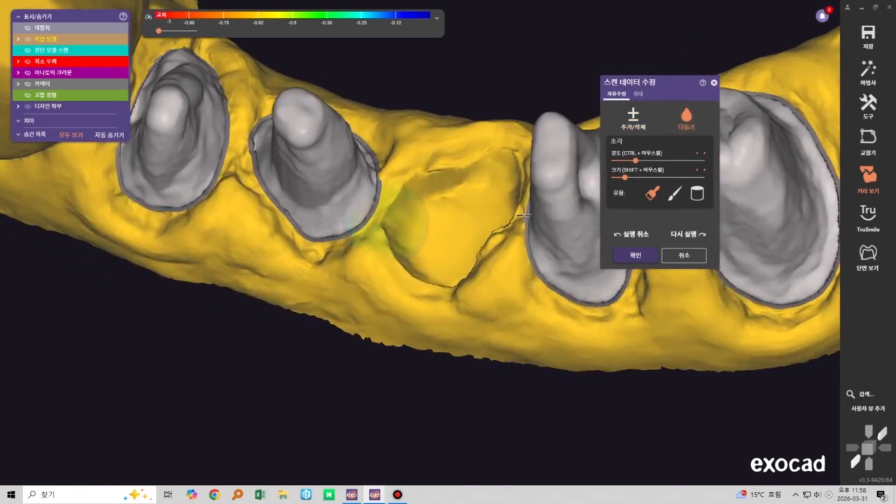
pyautogui.moveTo(524, 215)
pyautogui.mouseDown(button='right')
pyautogui.moveTo(506, 220)
pyautogui.moveTo(509, 208)
pyautogui.mouseUp(button='right')
pyautogui.moveTo(355, 232)
pyautogui.mouseDown()
pyautogui.moveTo(321, 204)
pyautogui.moveTo(386, 197)
pyautogui.mouseUp()
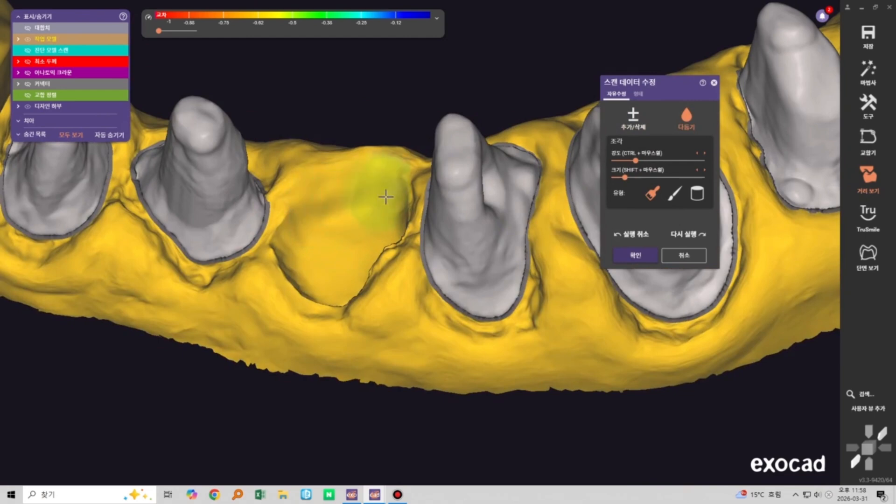
pyautogui.moveTo(386, 197); pyautogui.dragTo(374, 186, button='right')
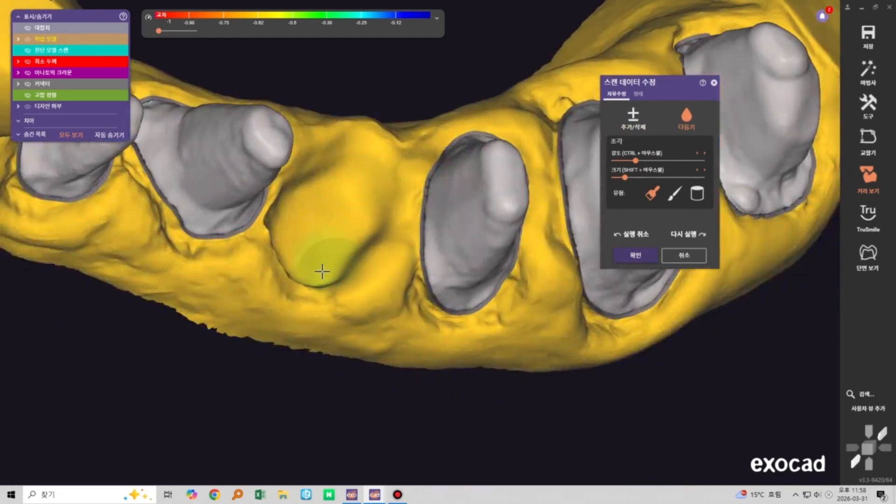
pyautogui.moveTo(322, 271); pyautogui.dragTo(296, 261, button='right')
pyautogui.moveTo(362, 323); pyautogui.dragTo(350, 282, button='right')
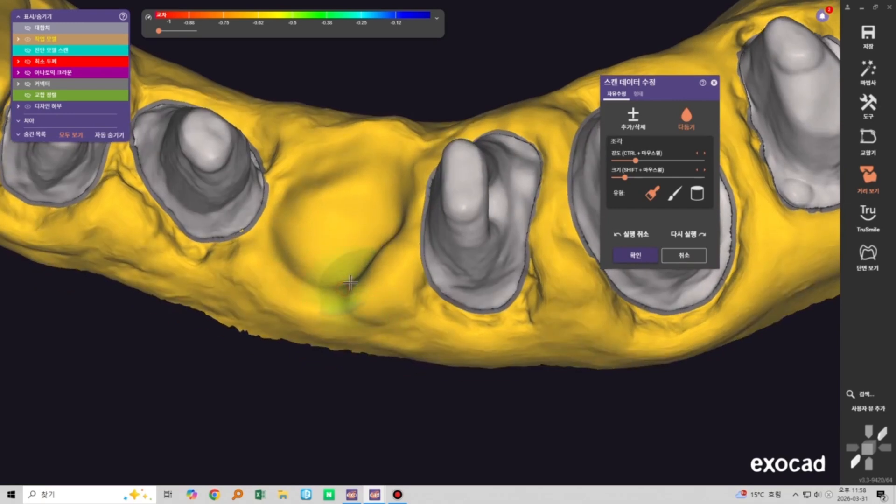
pyautogui.moveTo(360, 246); pyautogui.dragTo(340, 280, button='right')
pyautogui.moveTo(400, 216); pyautogui.dragTo(430, 301, button='right')
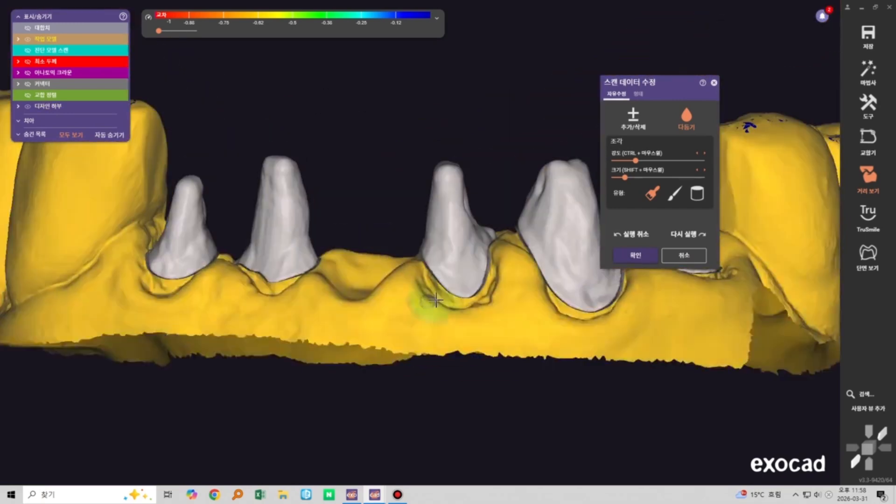
pyautogui.click(628, 262)
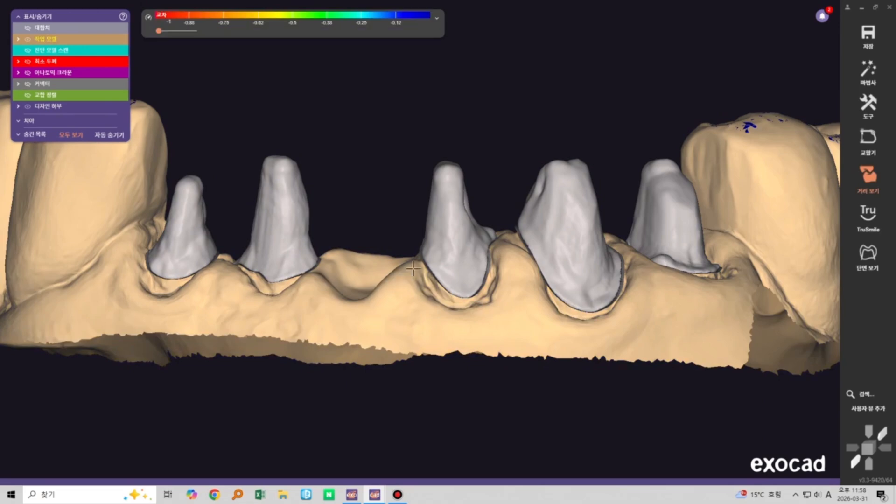
# Select all teeth and display the anatomic crowns over the corrected working model
pyautogui.scroll(-4, 428, 330)
pyautogui.moveTo(428, 329); pyautogui.dragTo(407, 353, button='right')
pyautogui.scroll(2, 426, 326)
pyautogui.hotkey('ctrl', 'a')
pyautogui.hotkey('ctrl', 'j')
pyautogui.scroll(3, 415, 323)
pyautogui.hotkey('ctrl', 'j')
pyautogui.scroll(-3, 440, 300)
# Select the tooth 31 crown and check its fit against the smoothed gum from the front
pyautogui.moveTo(441, 300); pyautogui.dragTo(413, 358, button='right')
pyautogui.scroll(-4, 471, 321)
pyautogui.scroll(2, 416, 238)
pyautogui.click(423, 212)
pyautogui.moveTo(448, 220); pyautogui.dragTo(436, 313, button='right')
pyautogui.scroll(3, 436, 314)
pyautogui.moveTo(433, 335); pyautogui.dragTo(456, 338, button='middle')
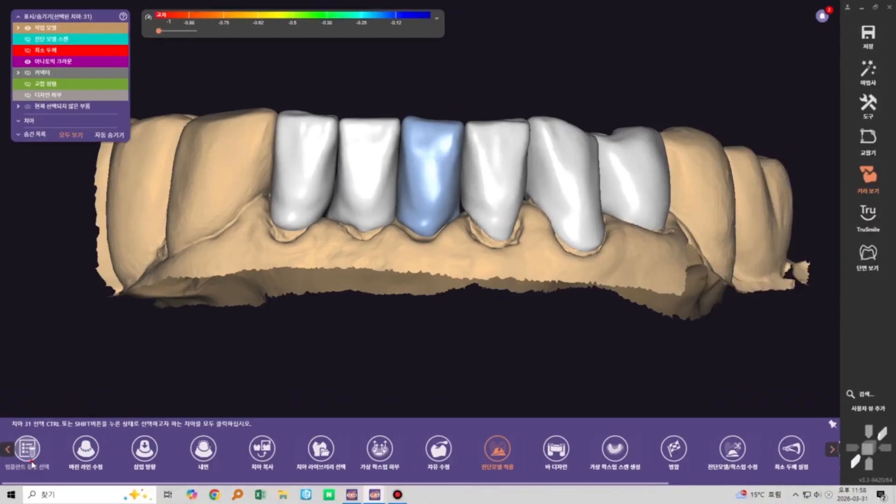
# Define tooth 31 as a pontic without an implant and delete its existing margin and crown bottom
pyautogui.click(63, 416)
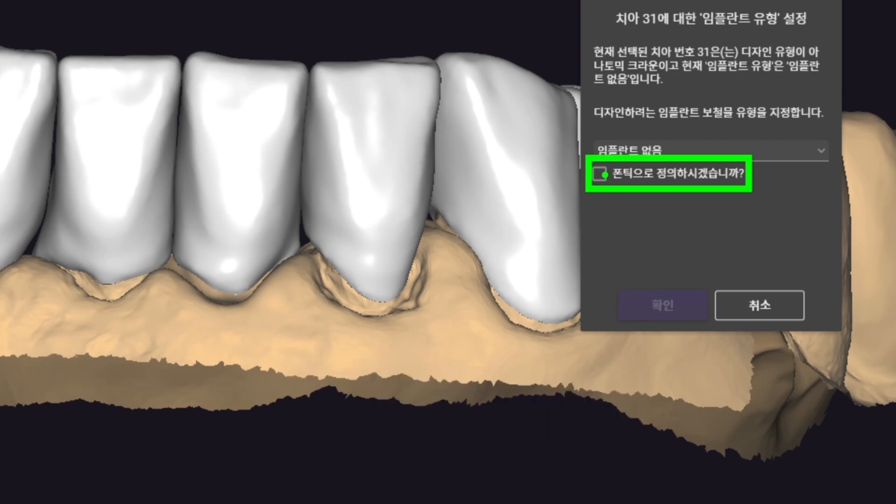
pyautogui.click(600, 174)
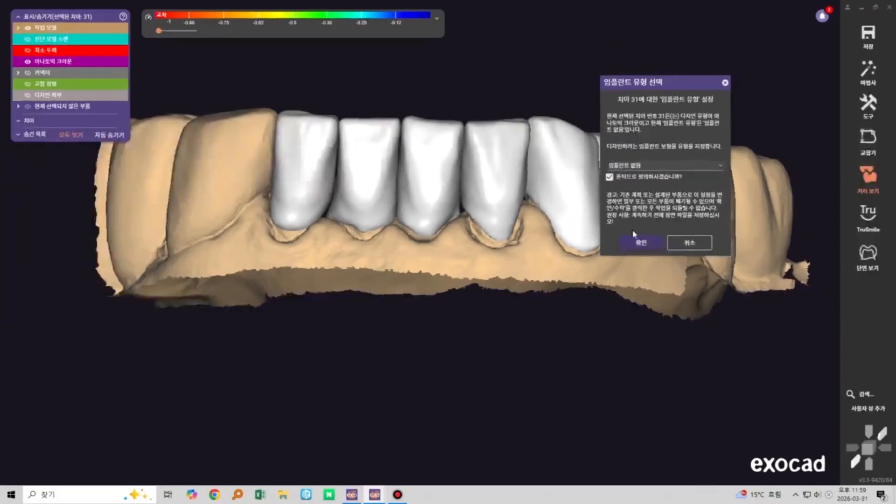
pyautogui.click(651, 297)
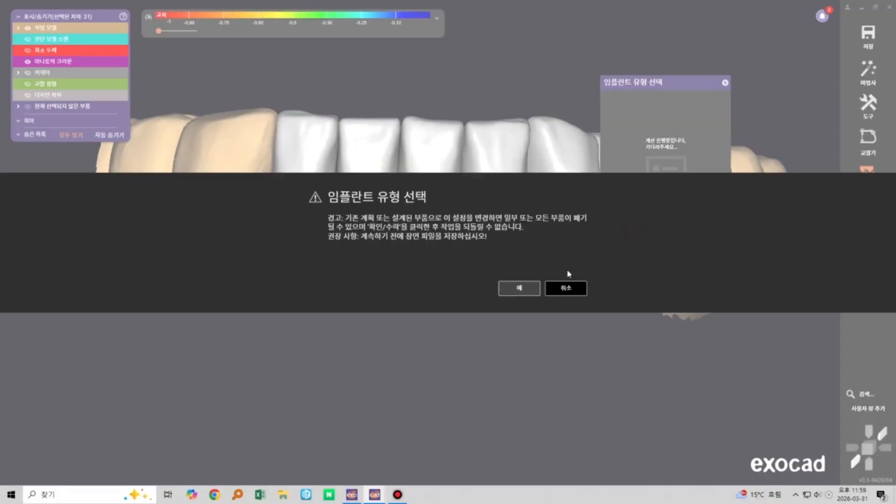
pyautogui.click(570, 286)
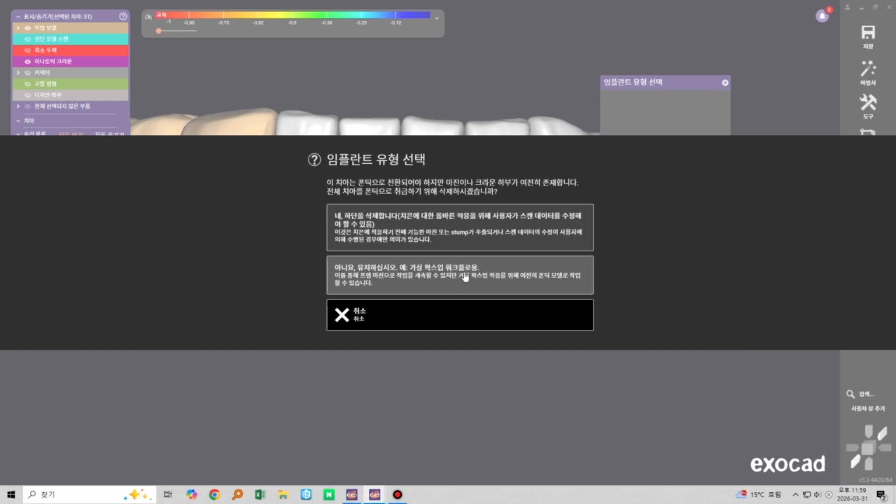
pyautogui.click(471, 230)
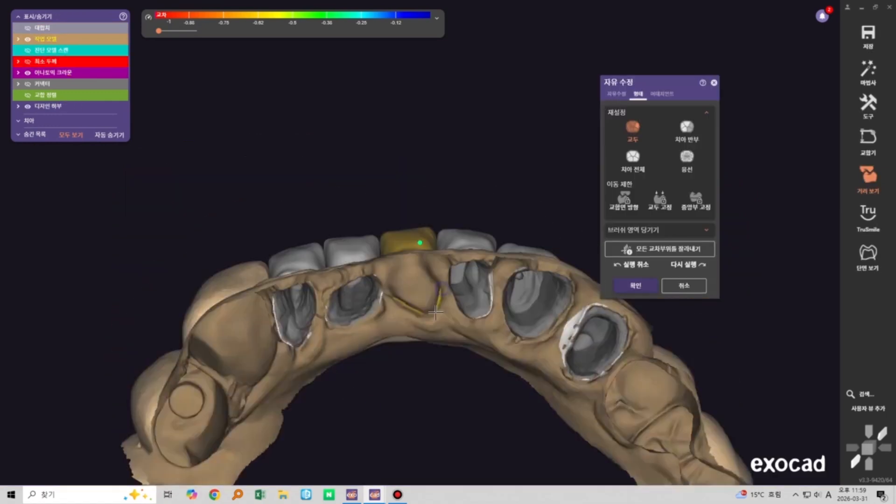
# Make the working model transparent and examine how the tooth 31 pontic base meets the gum
pyautogui.keyDown('shift'); pyautogui.middleClick(422, 286); pyautogui.keyUp('shift')
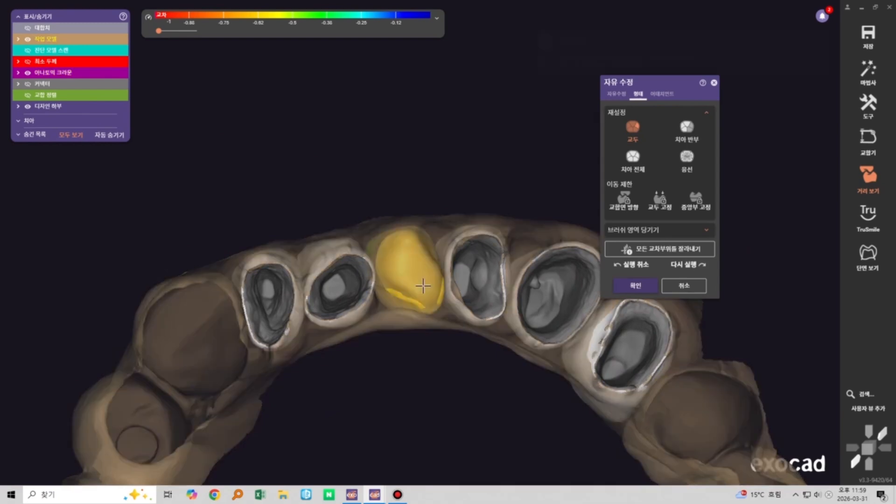
pyautogui.scroll(4, 435, 282)
pyautogui.click(616, 94)
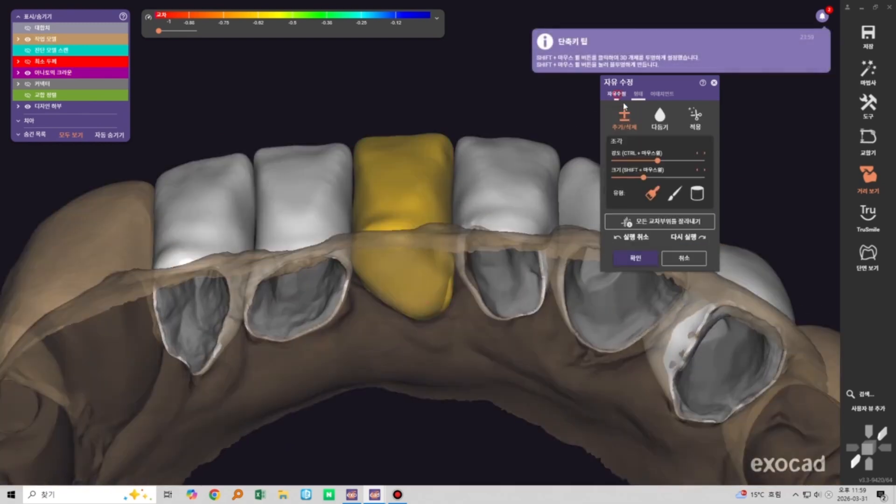
pyautogui.click(692, 132)
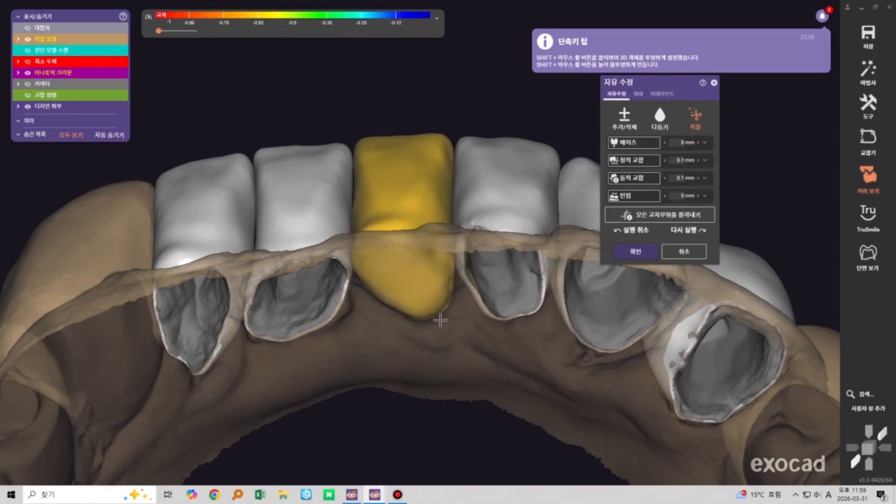
pyautogui.moveTo(440, 372); pyautogui.dragTo(452, 334, button='right')
pyautogui.moveTo(453, 328); pyautogui.dragTo(386, 304, button='right')
pyautogui.keyDown('shift'); pyautogui.middleClick(454, 327); pyautogui.keyUp('shift')
pyautogui.keyDown('shift'); pyautogui.middleClick(429, 258); pyautogui.keyUp('shift')
pyautogui.keyDown('shift'); pyautogui.scroll(-3, 428, 260); pyautogui.keyUp('shift')
pyautogui.keyDown('shift'); pyautogui.middleClick(460, 300); pyautogui.keyUp('shift')
pyautogui.scroll(-3, 458, 324)
pyautogui.moveTo(459, 299); pyautogui.dragTo(460, 271, button='right')
pyautogui.keyDown('shift'); pyautogui.middleClick(458, 324); pyautogui.keyUp('shift')
pyautogui.keyDown('shift'); pyautogui.scroll(-3, 458, 324); pyautogui.keyUp('shift')
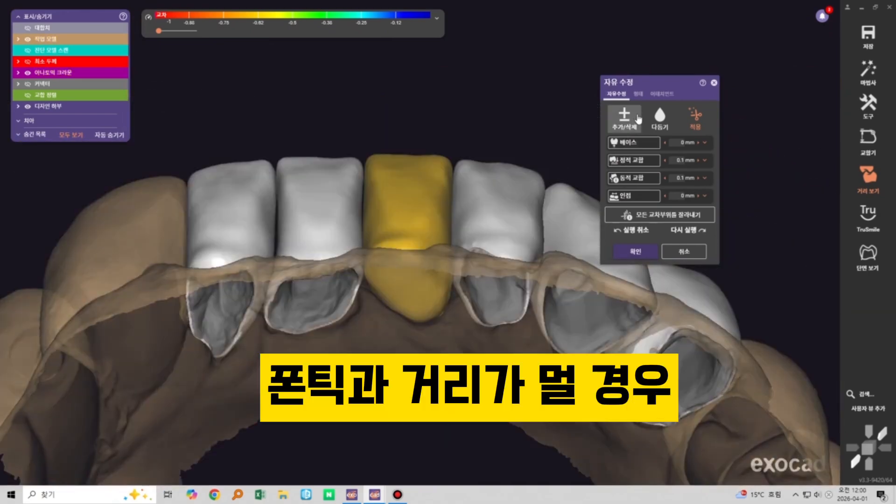
# Brush the gingival end of the tooth 31 pontic and pull it into the gum with a 1 mm influence area
pyautogui.click(639, 95)
pyautogui.moveTo(478, 226); pyautogui.dragTo(743, 97, button='right')
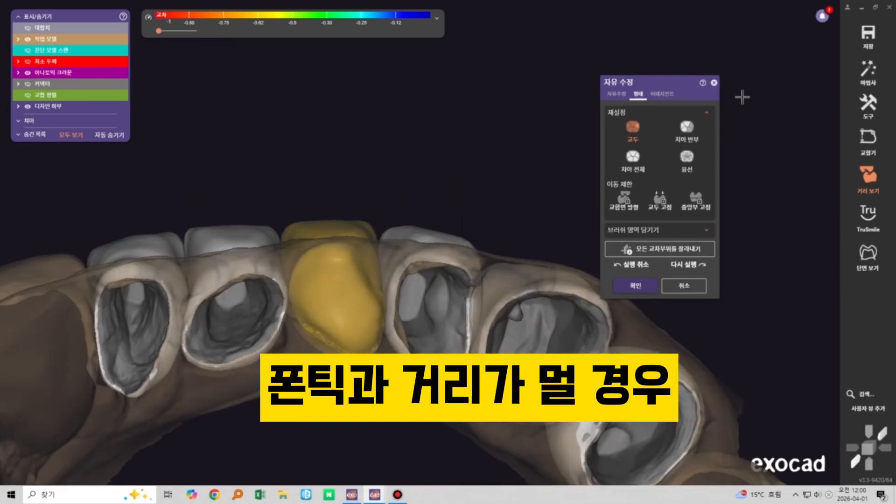
pyautogui.click(703, 115)
pyautogui.middleClick(343, 294)
pyautogui.keyDown('shift'); pyautogui.middleClick(421, 241); pyautogui.keyUp('shift')
pyautogui.moveTo(420, 241); pyautogui.dragTo(402, 240, button='right')
pyautogui.scroll(2, 403, 240)
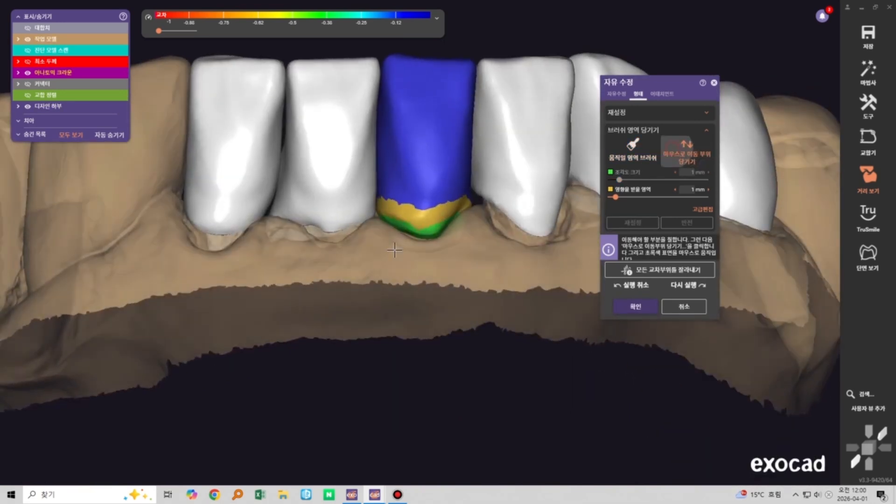
pyautogui.click(686, 154)
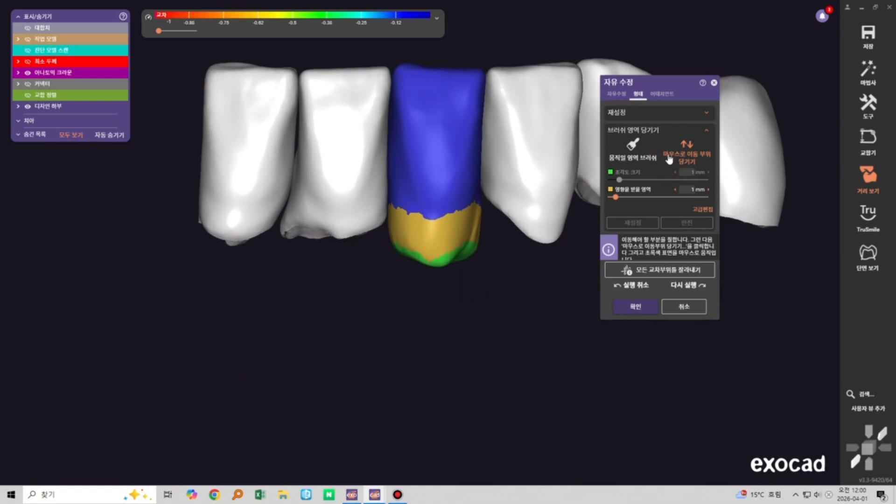
# Adapt the tooth 31 pontic base to the gum at 0 mm, check its underside and accept the free-forming
pyautogui.click(617, 94)
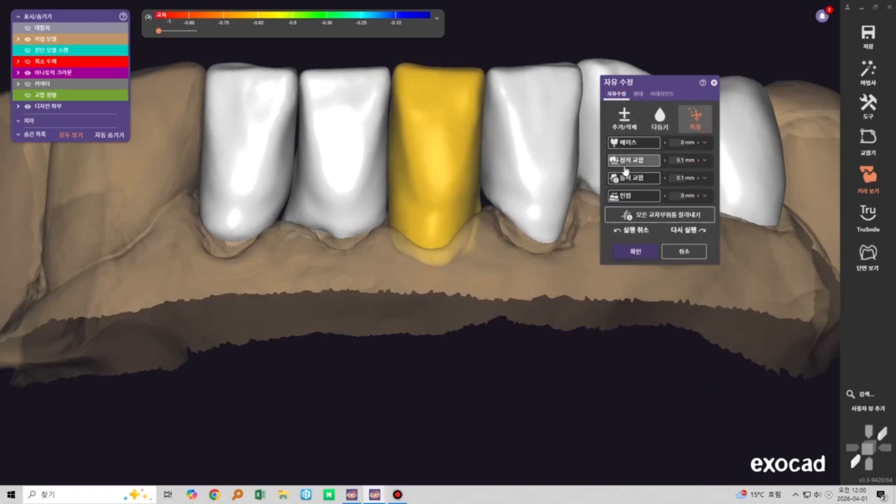
pyautogui.moveTo(460, 280)
pyautogui.mouseDown(button='right')
pyautogui.moveTo(464, 266)
pyautogui.moveTo(458, 288)
pyautogui.moveTo(458, 280)
pyautogui.mouseUp(button='right')
pyautogui.scroll(-5, 467, 281)
pyautogui.scroll(2, 458, 280)
pyautogui.press('j')
pyautogui.scroll(4, 473, 264)
pyautogui.press('j')
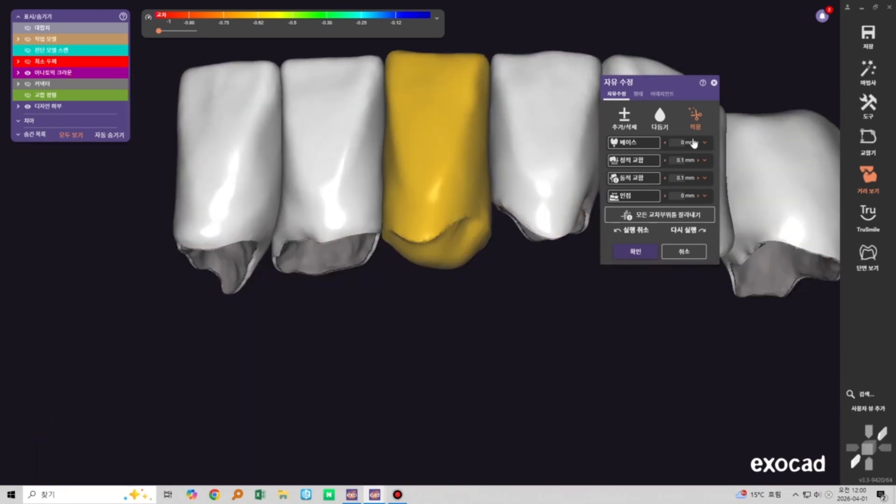
pyautogui.press('j')
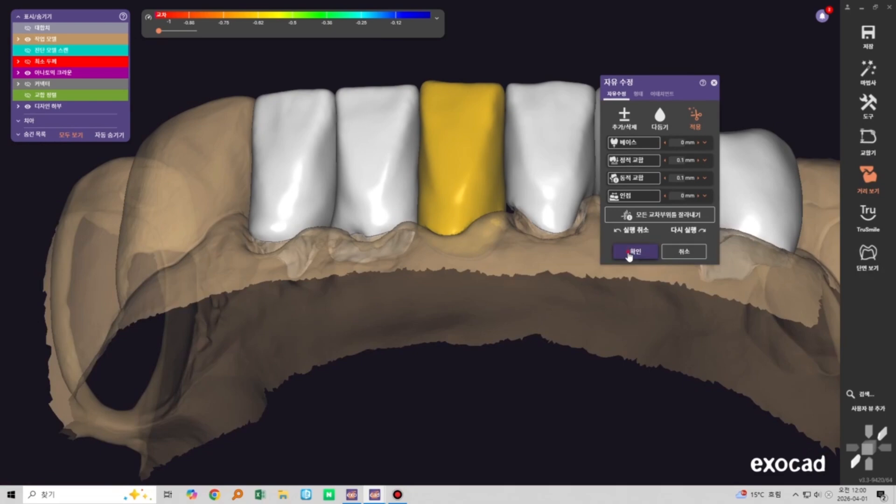
pyautogui.click(634, 252)
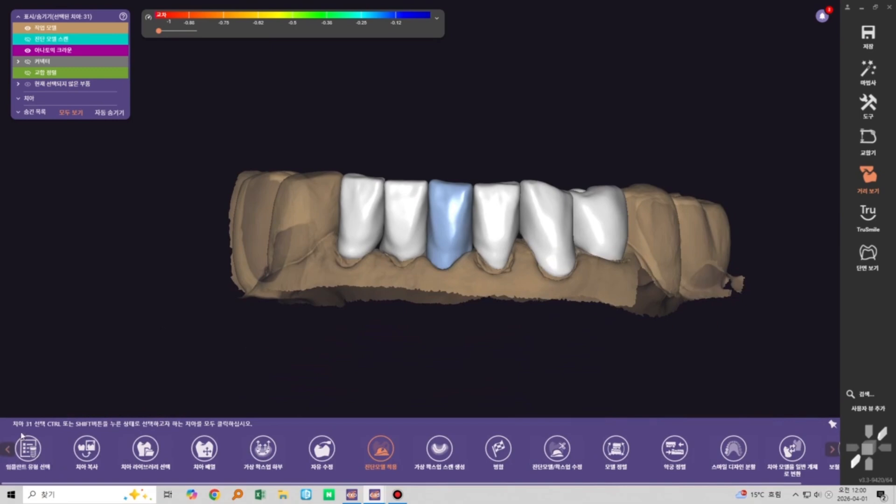
# Switch to the other exocad window with the merged bridge and view the bridge from the front
pyautogui.scroll(5, 480, 255)
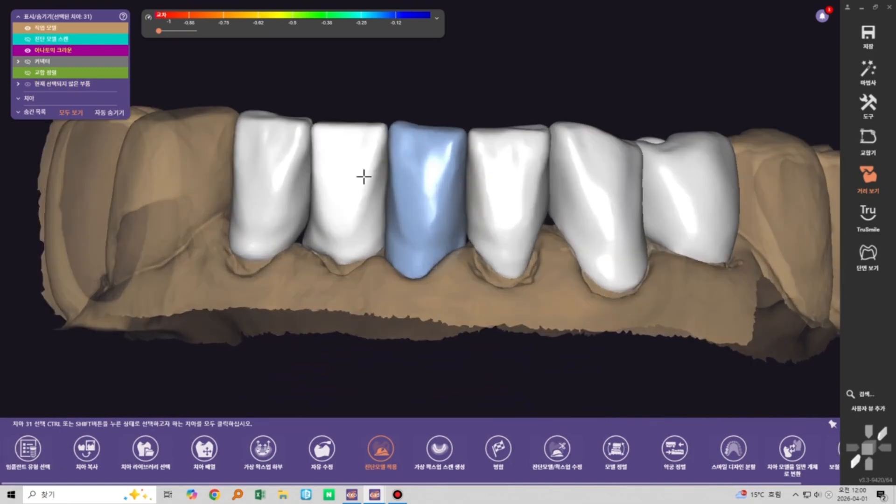
pyautogui.scroll(-2, 462, 270)
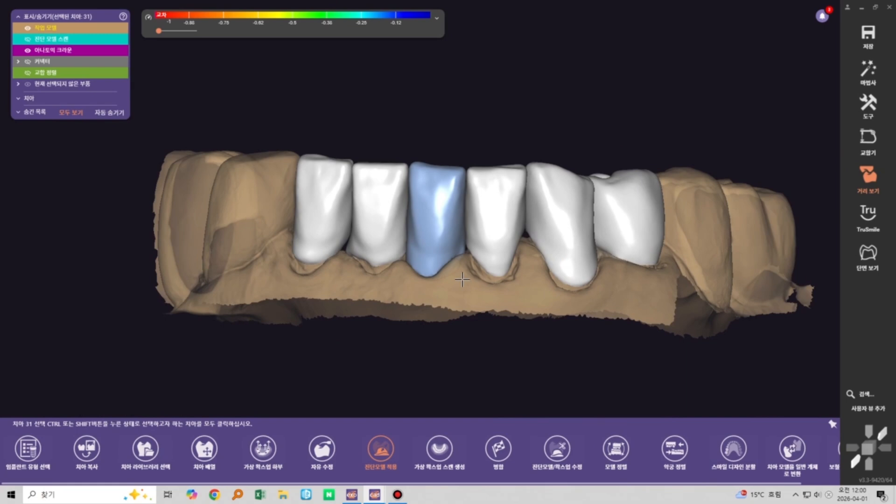
pyautogui.scroll(-4, 463, 279)
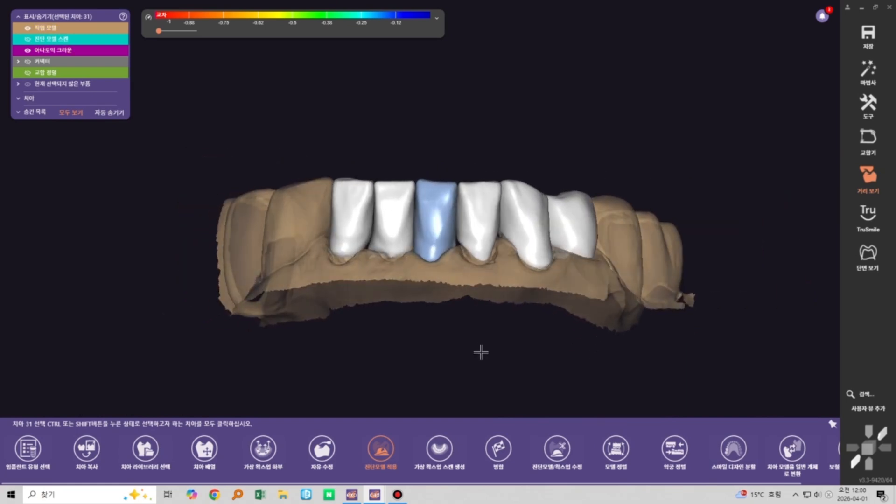
pyautogui.moveTo(380, 499)
pyautogui.click(376, 453)
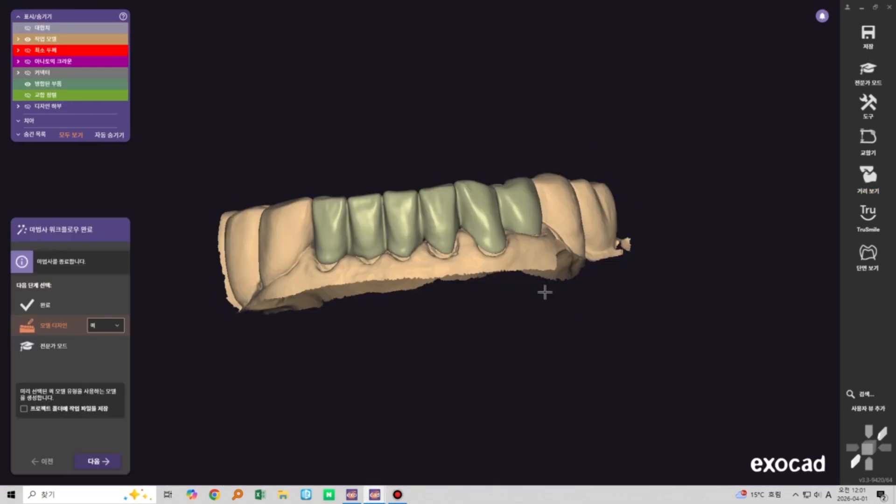
pyautogui.moveTo(496, 241); pyautogui.dragTo(387, 259, button='right')
pyautogui.scroll(3, 454, 273)
pyautogui.scroll(3, 378, 268)
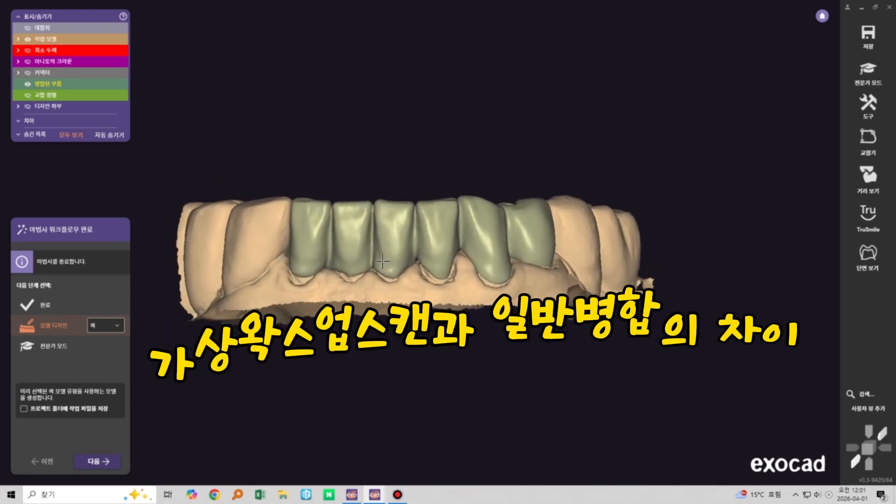
pyautogui.moveTo(387, 259); pyautogui.dragTo(472, 277, button='middle')
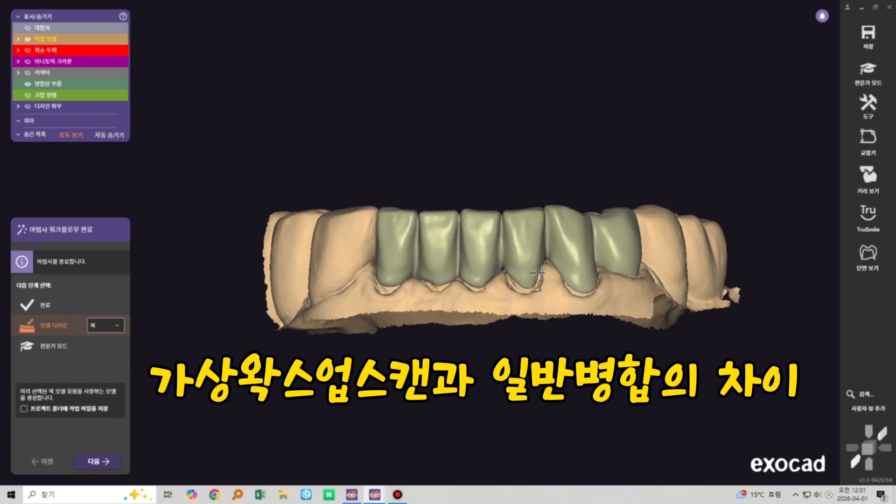
pyautogui.moveTo(535, 244); pyautogui.dragTo(462, 261, button='right')
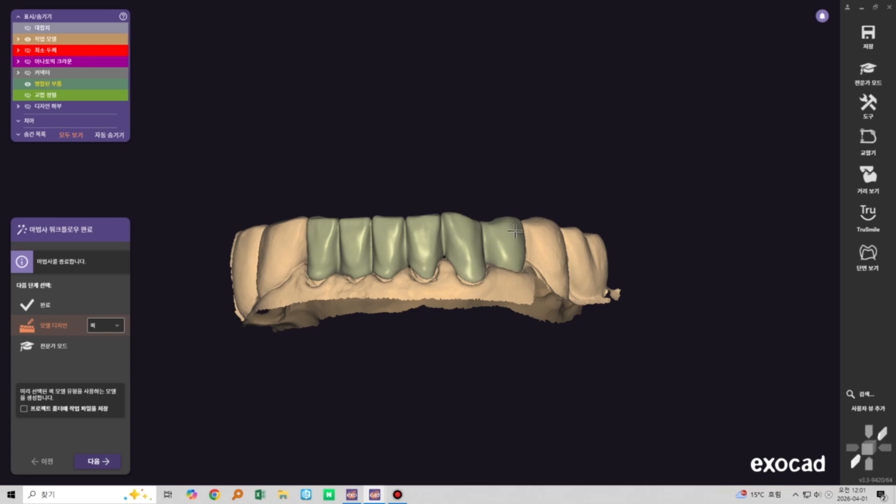
# Enter expert mode, remove the merged part of the 34 to 42 bridge and hide the working model
pyautogui.click(885, 74)
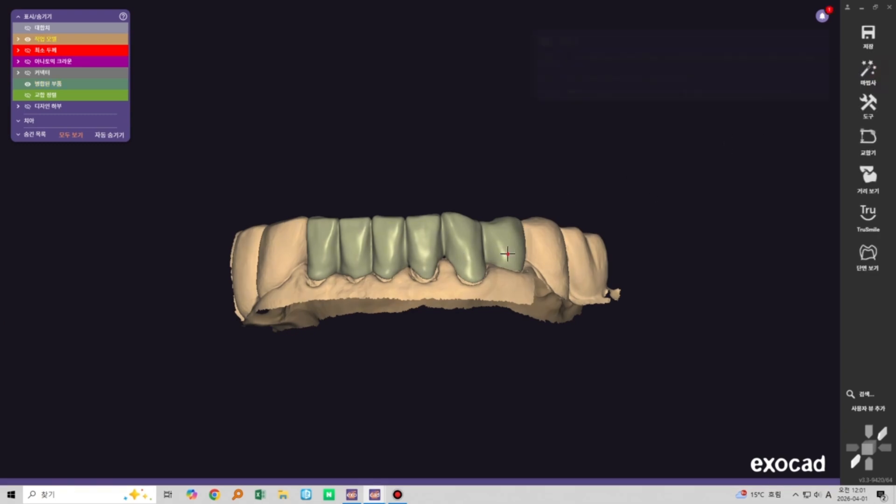
pyautogui.click(811, 460)
pyautogui.click(648, 257)
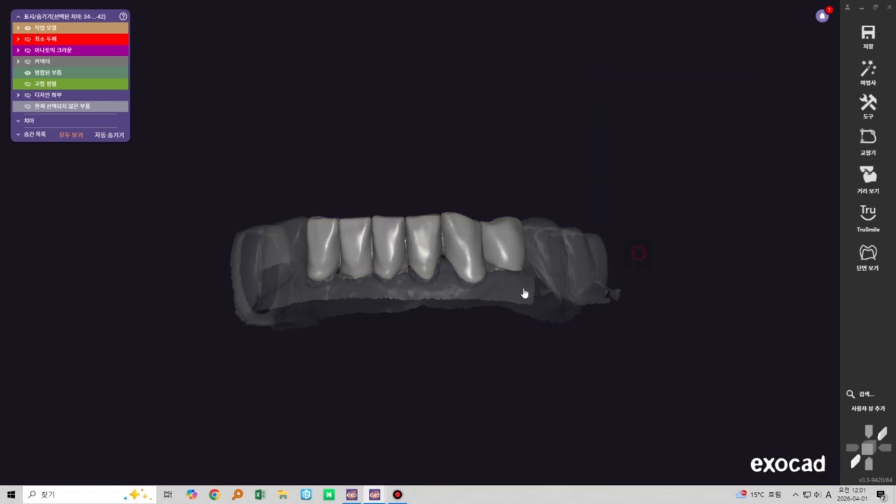
pyautogui.moveTo(401, 317); pyautogui.dragTo(456, 336, button='right')
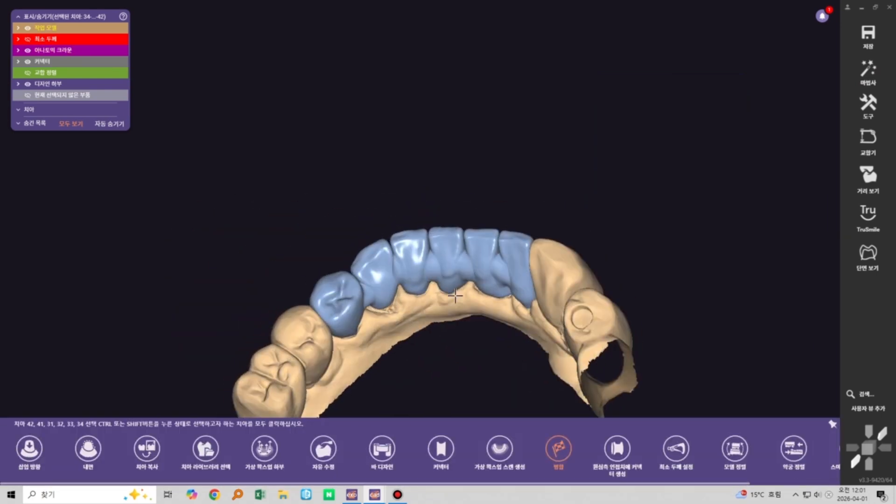
pyautogui.middleClick(456, 297)
pyautogui.press('j')
pyautogui.scroll(4, 422, 220)
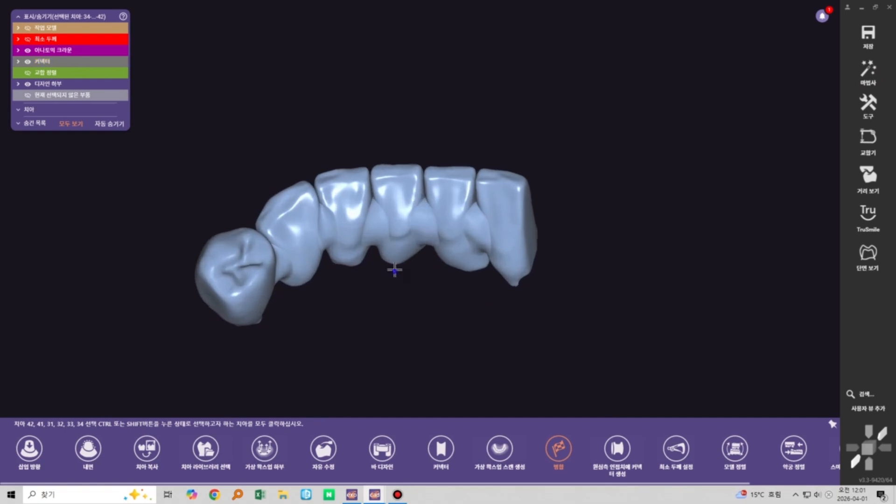
pyautogui.moveTo(395, 397); pyautogui.dragTo(397, 359, button='right')
# Free-form the bridge crowns by pulling the incisal edges of the front teeth upward with the cusp tool
pyautogui.click(372, 240)
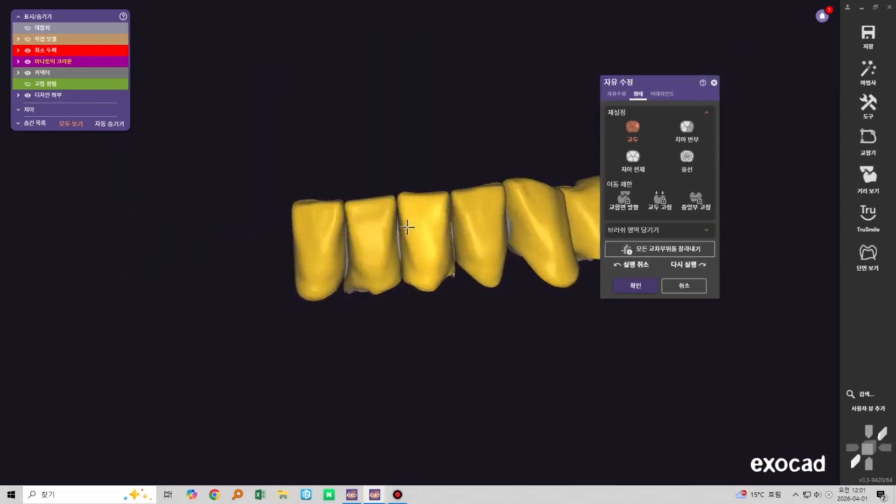
pyautogui.scroll(3, 411, 226)
pyautogui.click(633, 134)
pyautogui.moveTo(441, 254); pyautogui.dragTo(419, 208, button='right')
pyautogui.scroll(2, 418, 206)
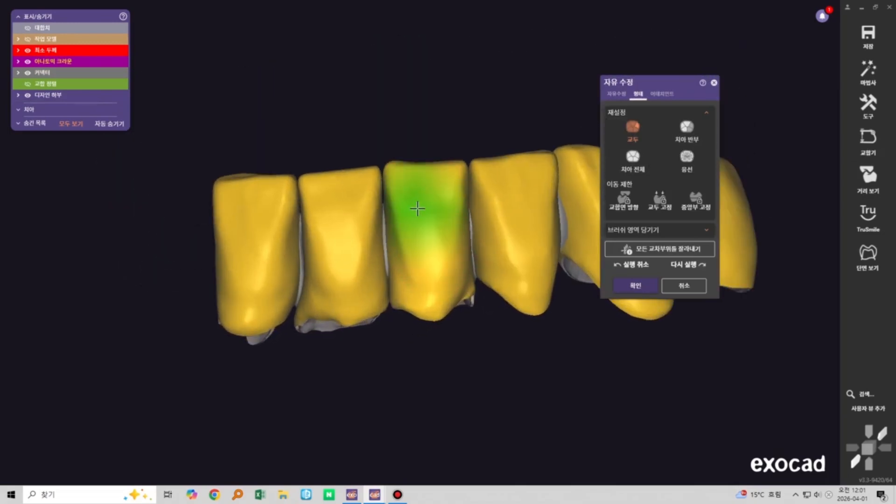
pyautogui.moveTo(335, 189); pyautogui.dragTo(336, 180)
pyautogui.moveTo(424, 185); pyautogui.dragTo(424, 178)
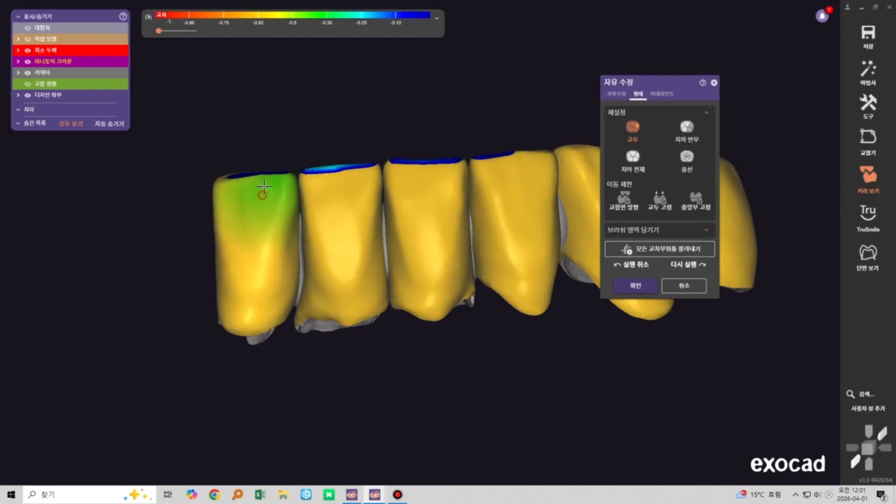
pyautogui.moveTo(250, 200)
pyautogui.mouseDown(button='right')
pyautogui.moveTo(316, 241)
pyautogui.moveTo(322, 256)
pyautogui.mouseUp(button='right')
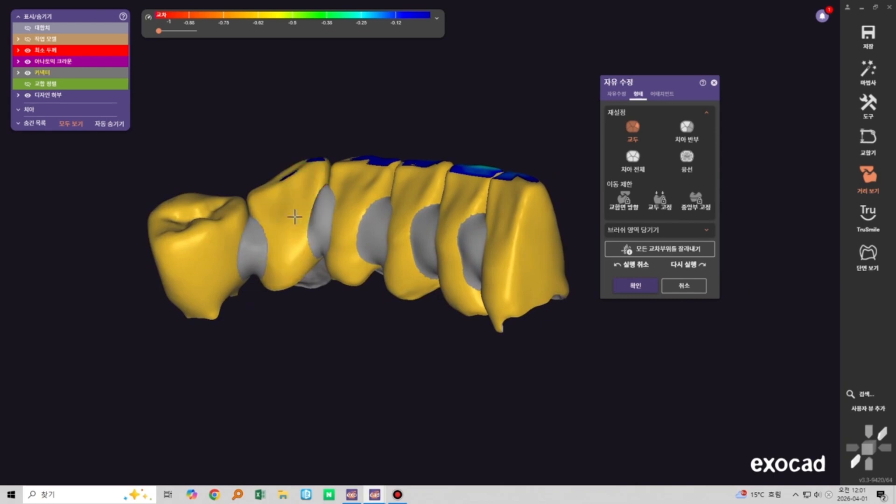
pyautogui.moveTo(363, 235); pyautogui.dragTo(492, 239, button='right')
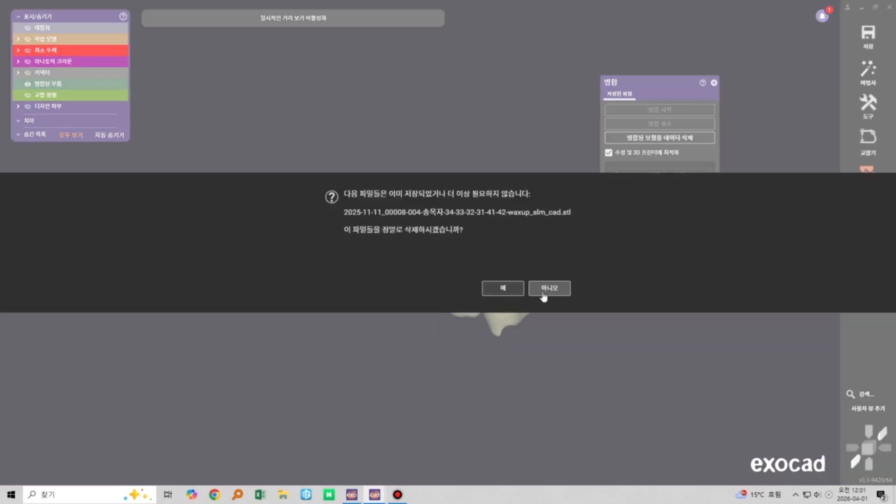
# Merge the bridge while keeping the existing wax-up STL file, and try smoothing the merged bridge around its connectors before cancelling the free-forming
pyautogui.click(544, 297)
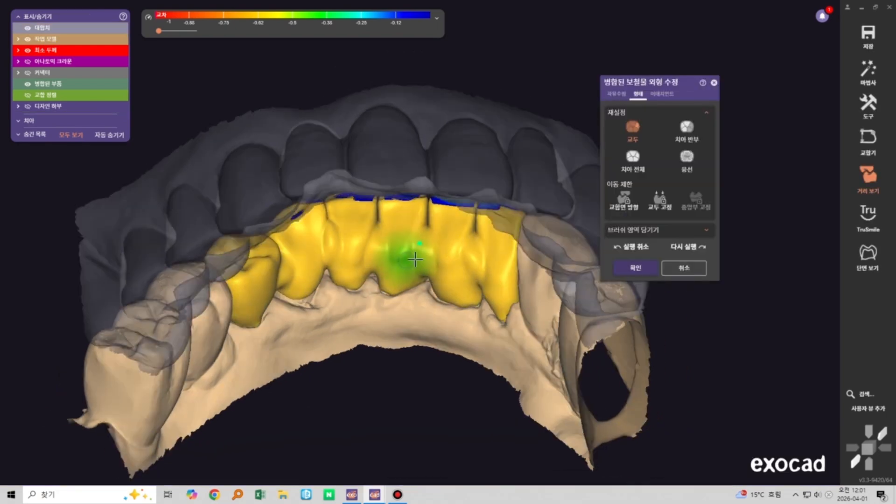
pyautogui.scroll(5, 308, 289)
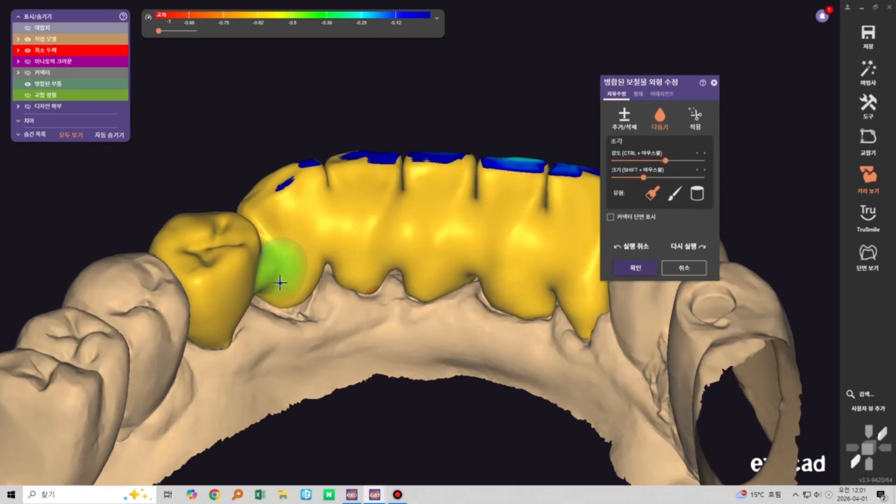
pyautogui.moveTo(280, 276)
pyautogui.mouseDown(button='right')
pyautogui.moveTo(320, 281)
pyautogui.moveTo(360, 327)
pyautogui.moveTo(372, 309)
pyautogui.moveTo(432, 292)
pyautogui.mouseUp(button='right')
pyautogui.scroll(3, 372, 310)
pyautogui.moveTo(487, 253)
pyautogui.mouseDown(button='right')
pyautogui.moveTo(420, 245)
pyautogui.moveTo(514, 253)
pyautogui.mouseUp(button='right')
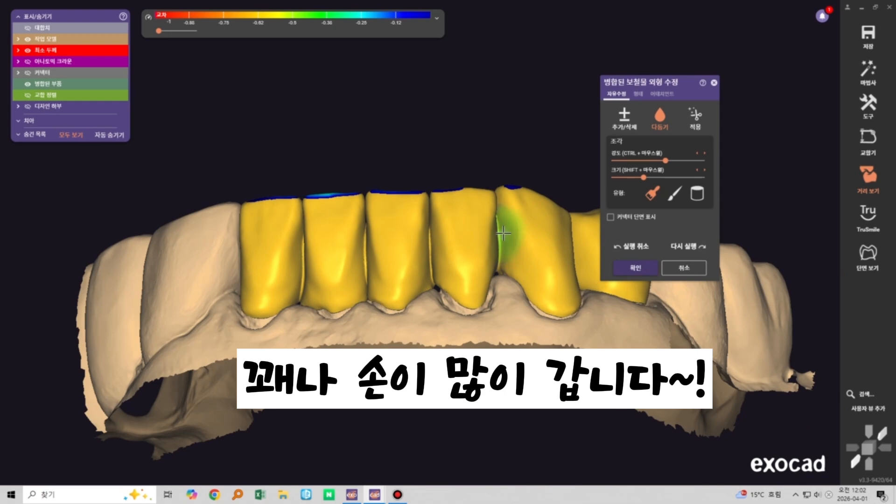
pyautogui.scroll(3, 489, 238)
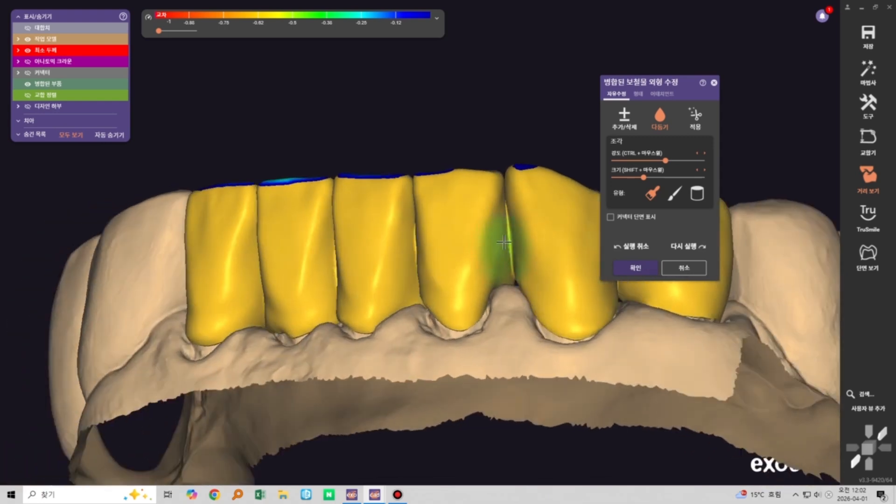
pyautogui.scroll(-4, 502, 281)
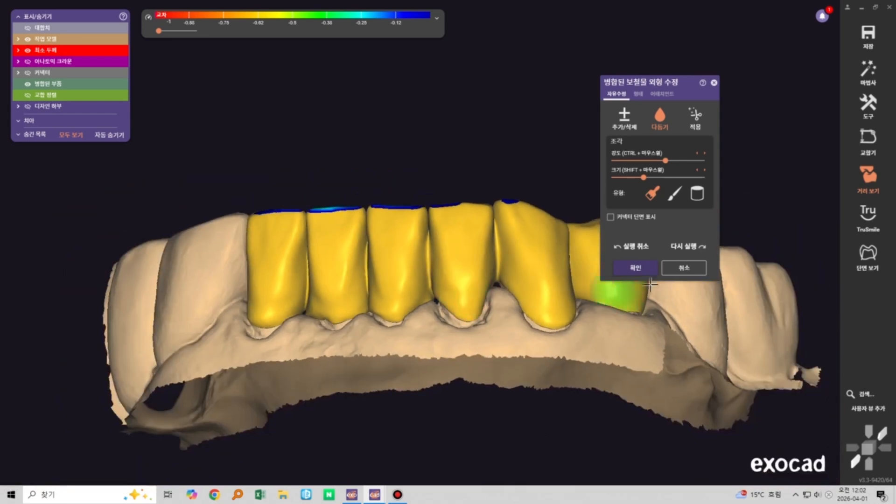
pyautogui.scroll(-4, 428, 262)
pyautogui.moveTo(428, 262); pyautogui.dragTo(408, 278, button='right')
pyautogui.moveTo(408, 278); pyautogui.dragTo(330, 231, button='middle')
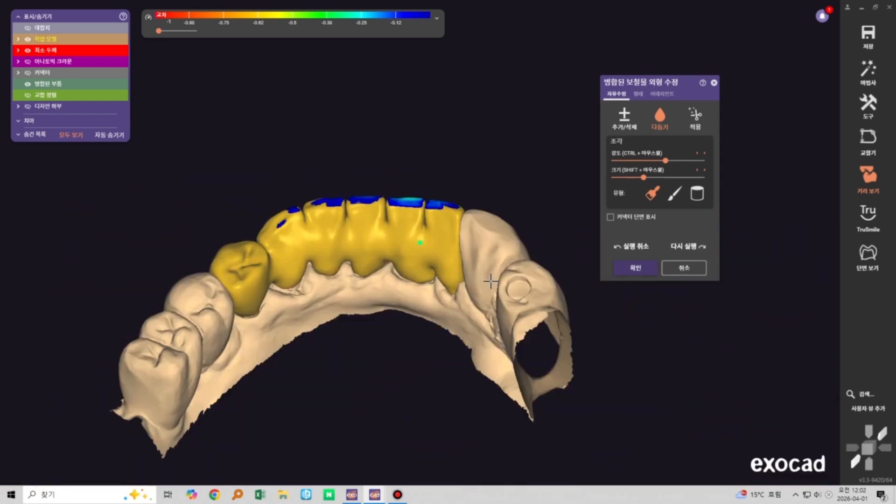
pyautogui.click(685, 269)
# Delete the merged part from the restoration data of the 34 to 42 bridge
pyautogui.click(450, 291)
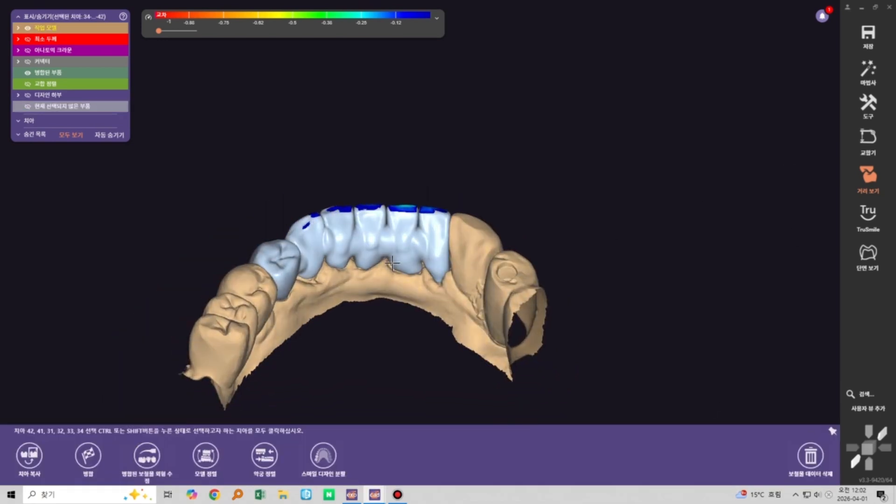
pyautogui.moveTo(390, 266); pyautogui.dragTo(417, 245, button='middle')
pyautogui.moveTo(417, 245)
pyautogui.mouseDown(button='right')
pyautogui.moveTo(410, 227)
pyautogui.moveTo(326, 231)
pyautogui.moveTo(411, 247)
pyautogui.mouseUp(button='right')
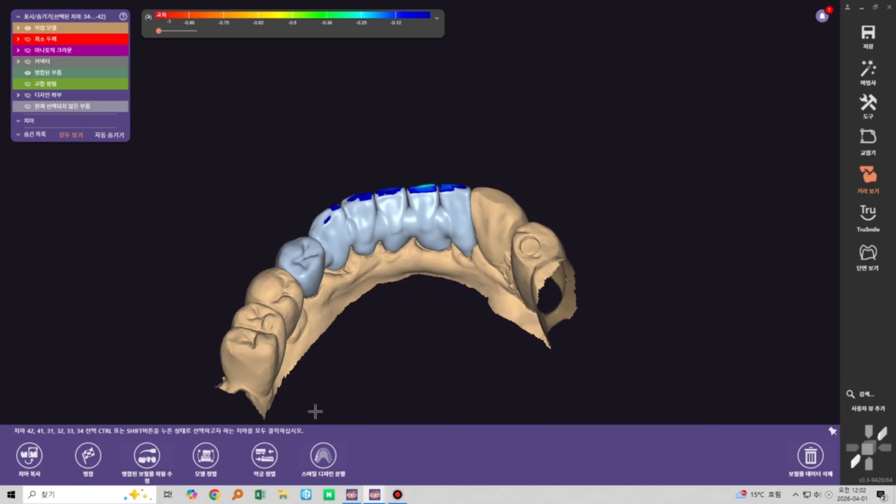
pyautogui.click(819, 465)
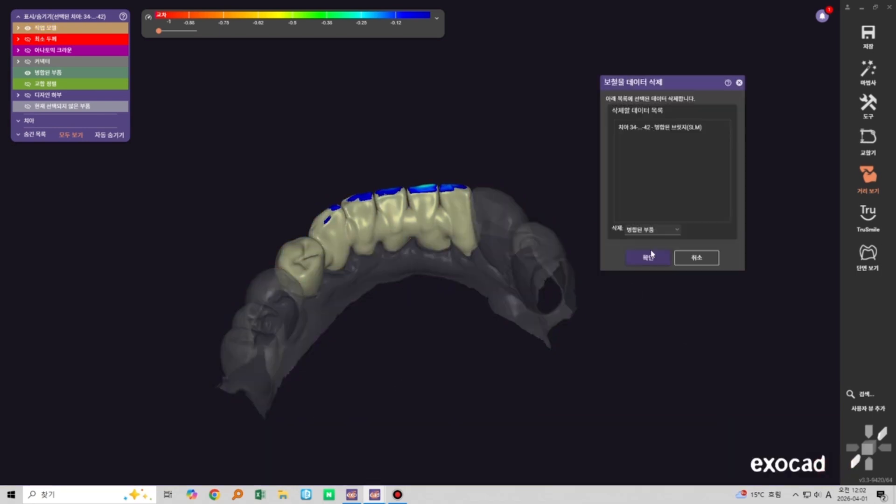
pyautogui.click(648, 258)
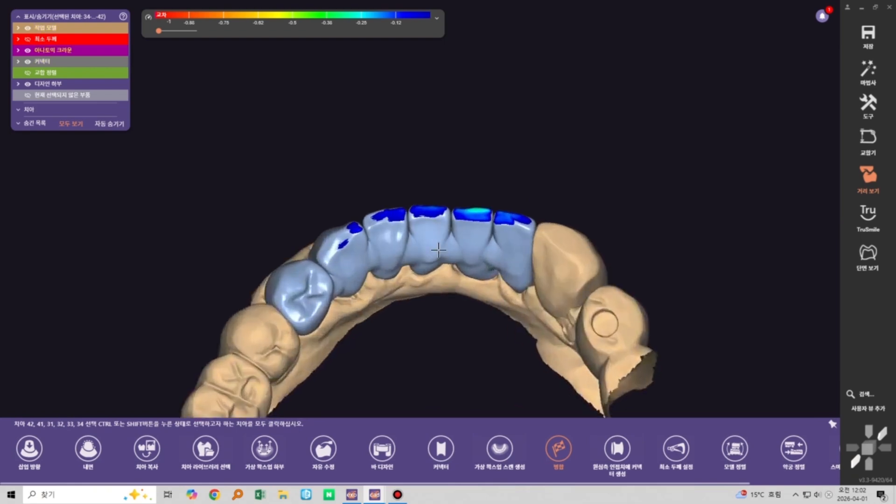
# Examine the separate crowns in free-forming with the working model and connectors hidden, and close the tool
pyautogui.middleClick(414, 235)
pyautogui.hotkey('ctrl', 'j')
pyautogui.hotkey('ctrl', 'j')
pyautogui.hotkey('ctrl', 'j')
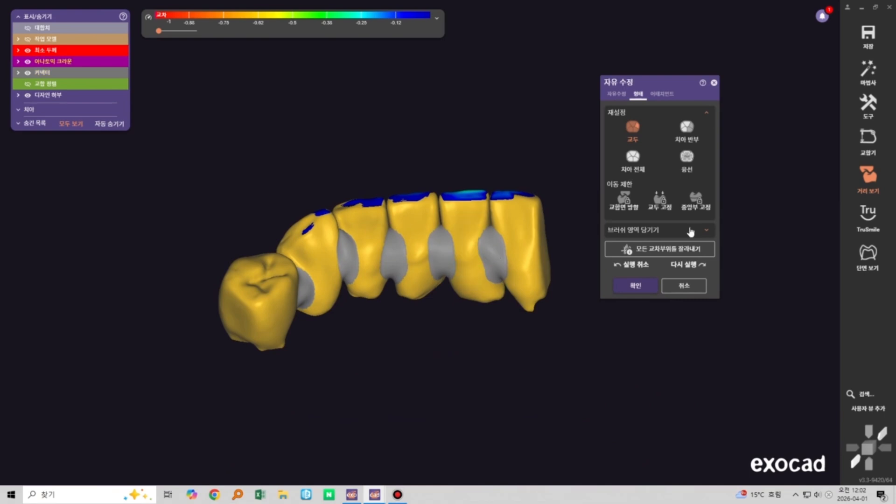
pyautogui.click(606, 250)
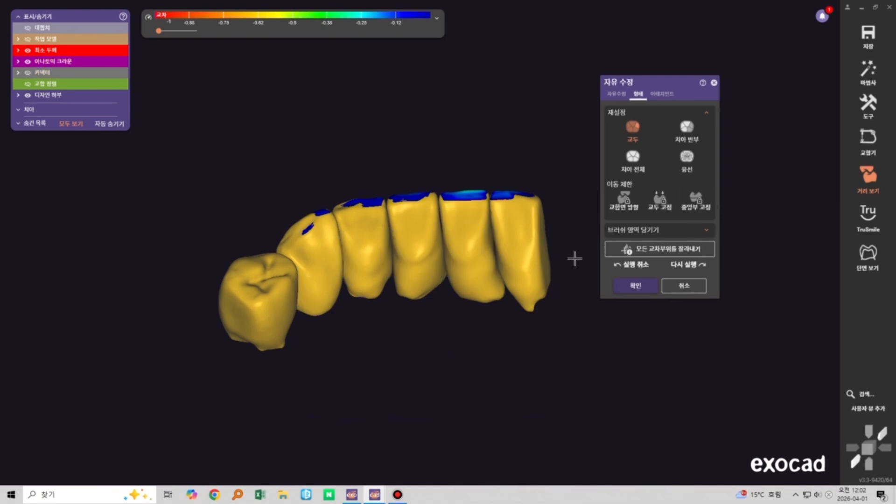
pyautogui.click(628, 287)
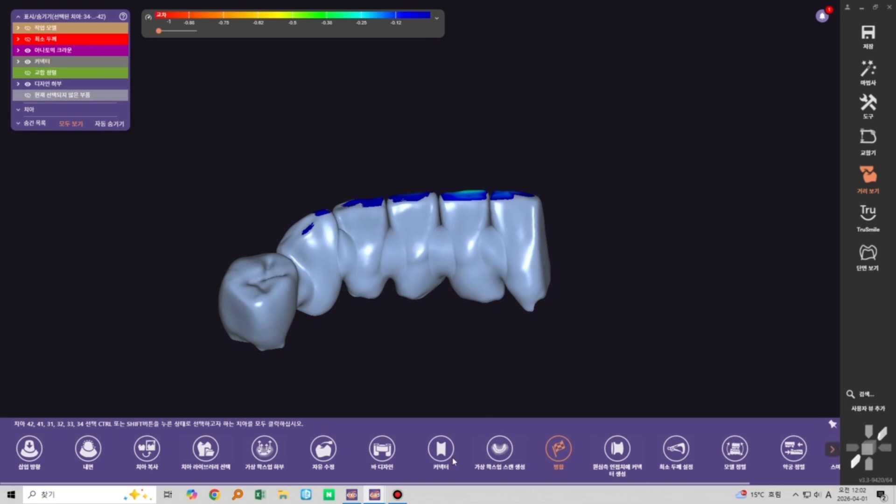
# Check the bridge connectors in the connector tool with the working model shown, and accept them as they are
pyautogui.click(453, 461)
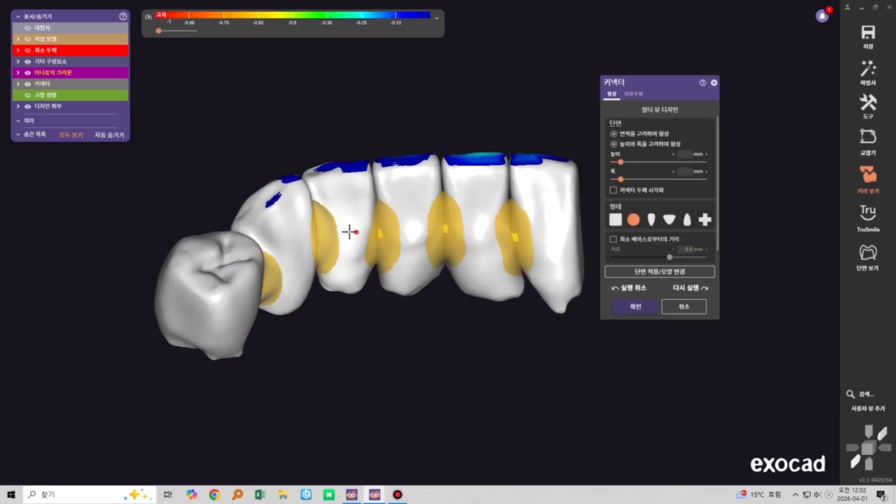
pyautogui.moveTo(349, 232); pyautogui.dragTo(501, 235, button='right')
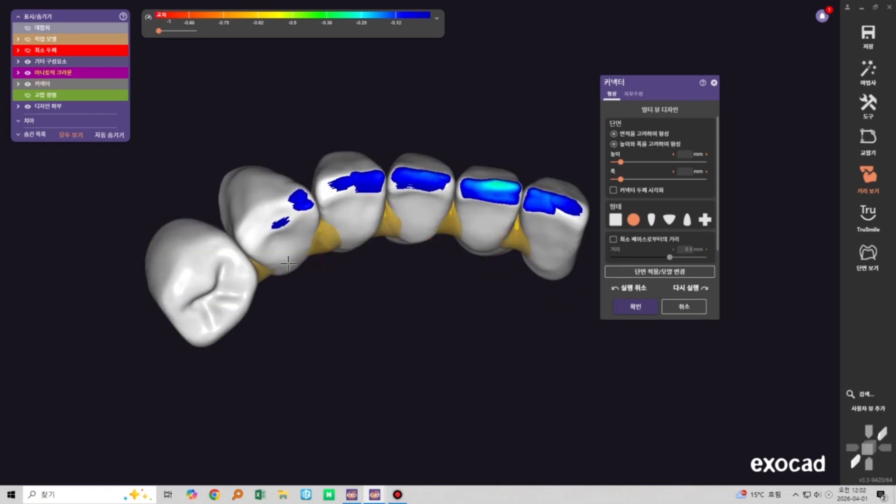
pyautogui.press('j')
pyautogui.moveTo(438, 296); pyautogui.dragTo(469, 233, button='right')
pyautogui.scroll(1, 470, 233)
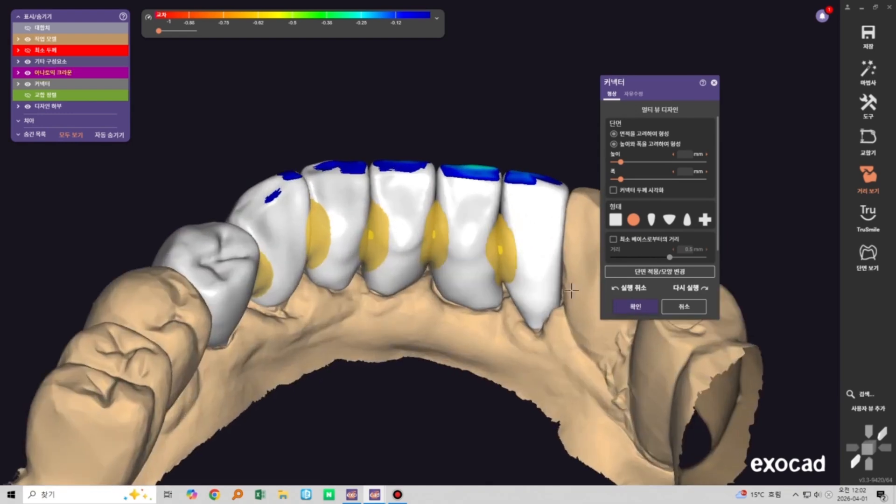
pyautogui.click(636, 306)
# Create a virtual wax-up scan from the unmerged 34 to 42 bridge and accept it
pyautogui.scroll(-7, 518, 247)
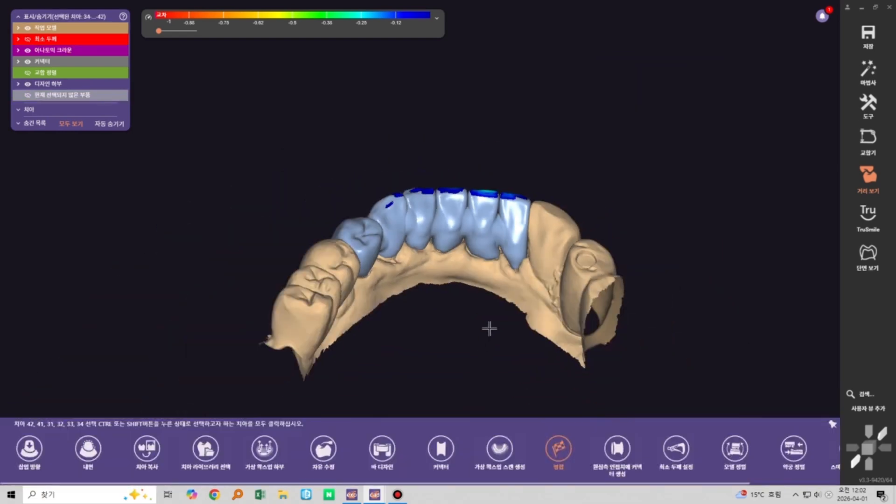
pyautogui.scroll(-4, 491, 328)
pyautogui.moveTo(506, 396); pyautogui.dragTo(473, 331, button='middle')
pyautogui.scroll(2, 473, 331)
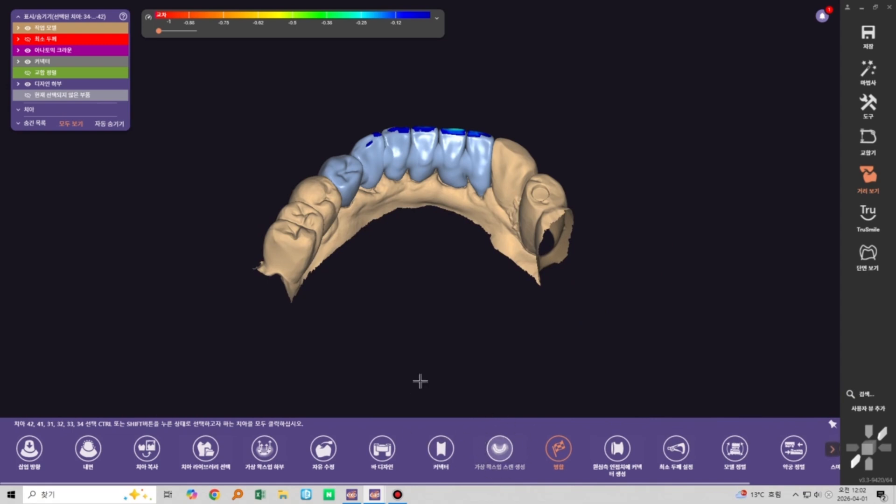
pyautogui.moveTo(442, 166); pyautogui.dragTo(424, 244, button='middle')
pyautogui.moveTo(424, 244)
pyautogui.mouseDown(button='right')
pyautogui.moveTo(421, 280)
pyautogui.moveTo(422, 254)
pyautogui.mouseUp(button='right')
pyautogui.scroll(4, 422, 254)
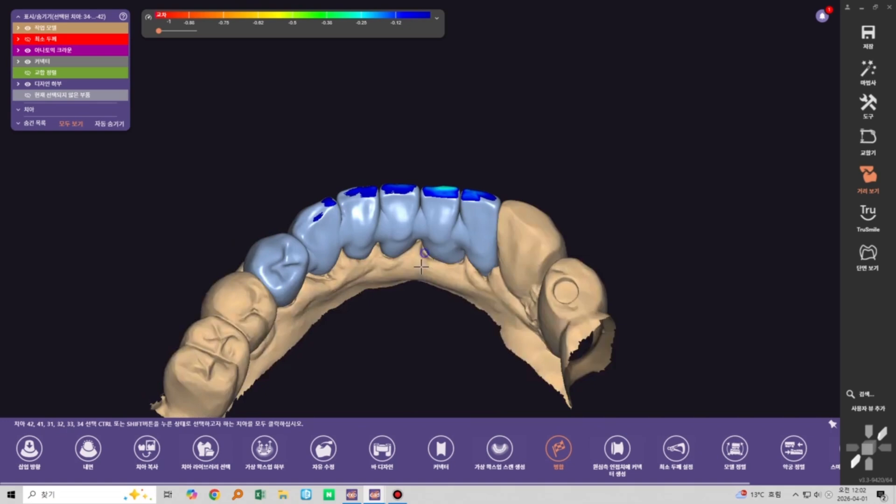
pyautogui.click(500, 448)
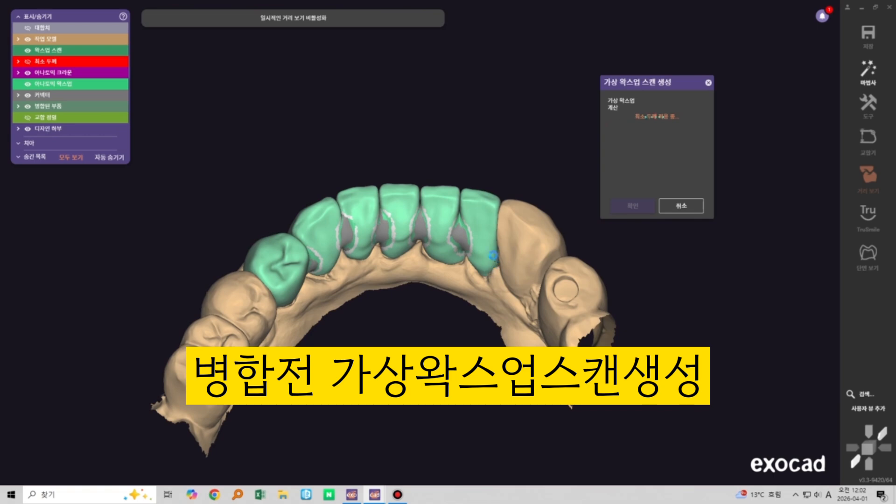
pyautogui.click(632, 206)
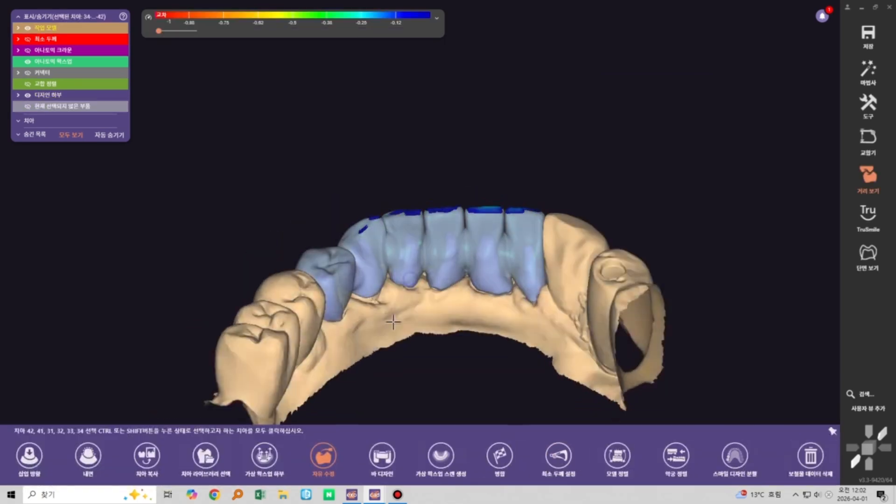
# Free-form the wax-up bridge with the smoothing tool along the lingual connector areas between the teeth
pyautogui.moveTo(426, 254); pyautogui.dragTo(431, 270, button='right')
pyautogui.scroll(2, 430, 270)
pyautogui.click(616, 93)
pyautogui.click(659, 117)
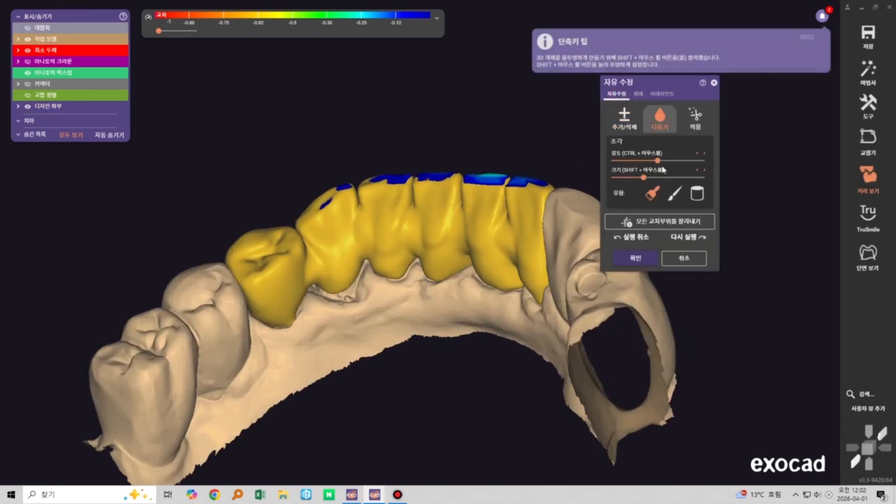
pyautogui.scroll(2, 286, 279)
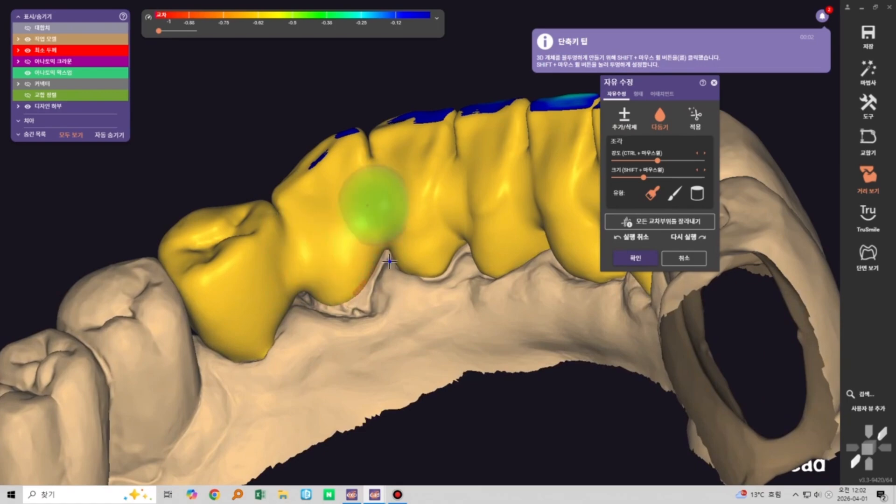
pyautogui.moveTo(370, 206); pyautogui.dragTo(456, 169, button='right')
pyautogui.moveTo(560, 219); pyautogui.dragTo(481, 200, button='right')
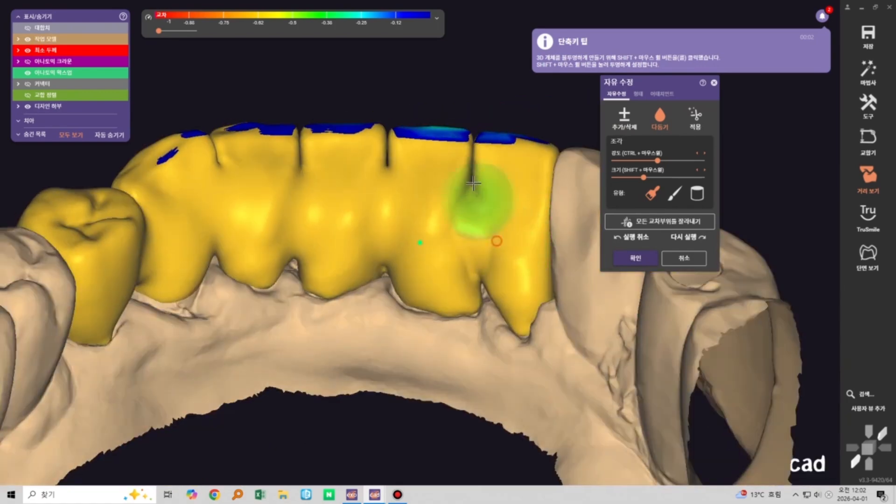
pyautogui.moveTo(480, 270)
pyautogui.mouseDown(button='right')
pyautogui.moveTo(491, 312)
pyautogui.moveTo(450, 278)
pyautogui.mouseUp(button='right')
# Reduce the brush to its smallest size and smooth the labial embrasures between the lower incisors
pyautogui.moveTo(643, 177); pyautogui.dragTo(611, 181)
pyautogui.scroll(3, 442, 256)
pyautogui.moveTo(442, 256); pyautogui.dragTo(403, 219, button='right')
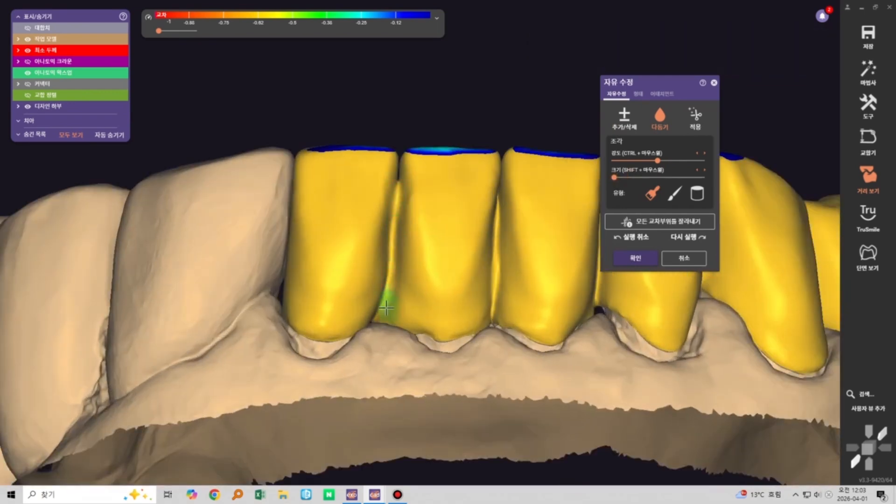
pyautogui.moveTo(552, 244)
pyautogui.mouseDown(button='right')
pyautogui.moveTo(513, 253)
pyautogui.moveTo(466, 282)
pyautogui.mouseUp(button='right')
pyautogui.moveTo(539, 302); pyautogui.dragTo(508, 292, button='right')
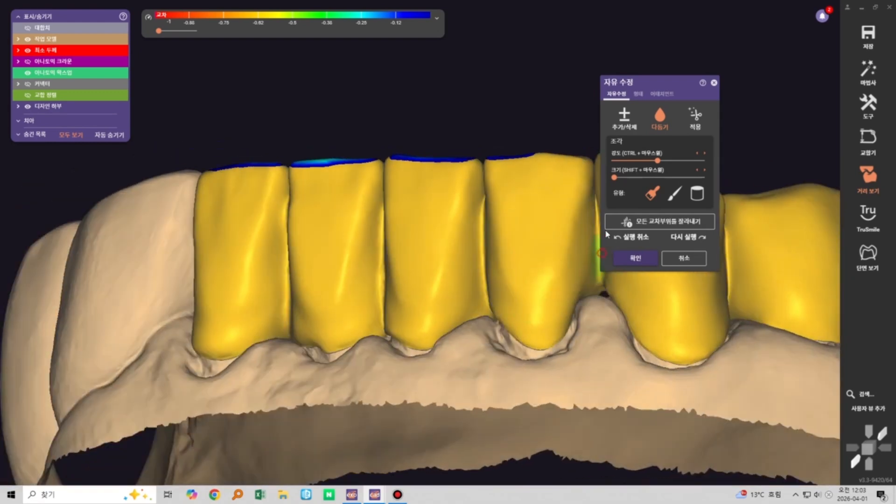
# Smooth the embrasure between teeth 32 and 33, check the bridge without the working model and accept the free-forming
pyautogui.middleClick(573, 242)
pyautogui.scroll(3, 446, 246)
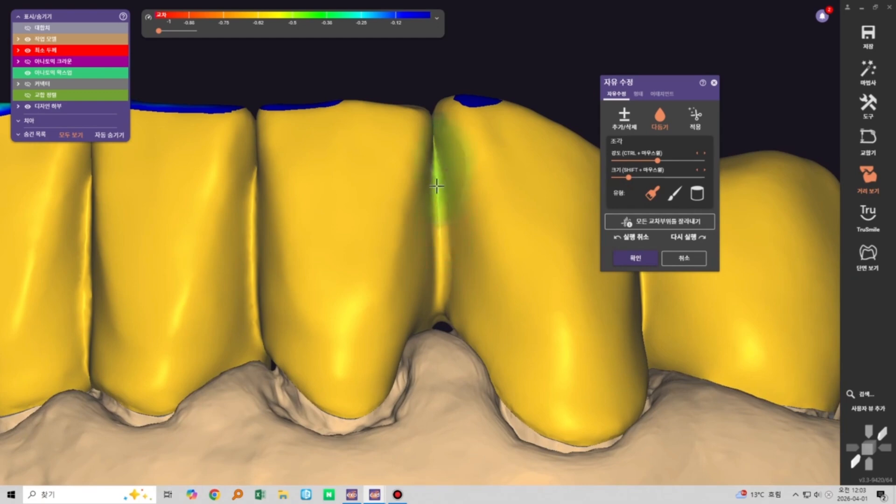
pyautogui.moveTo(436, 186); pyautogui.dragTo(357, 268, button='right')
pyautogui.scroll(-4, 510, 281)
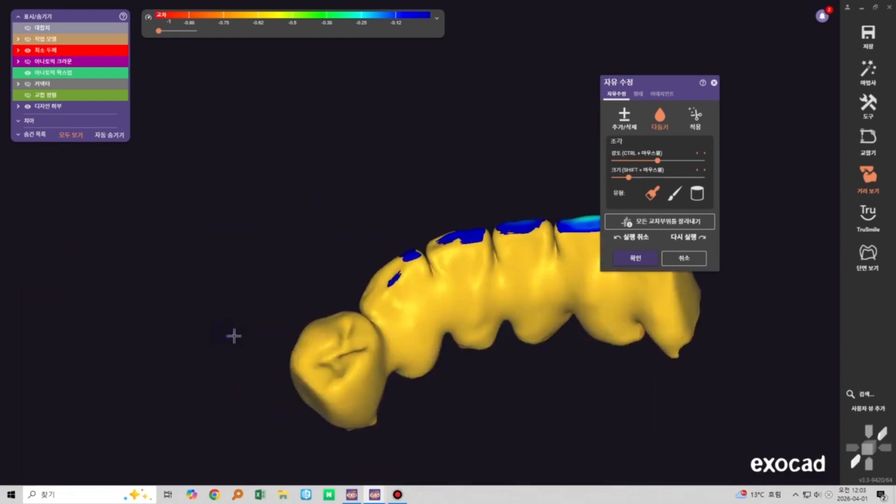
pyautogui.moveTo(235, 336); pyautogui.dragTo(437, 213, button='right')
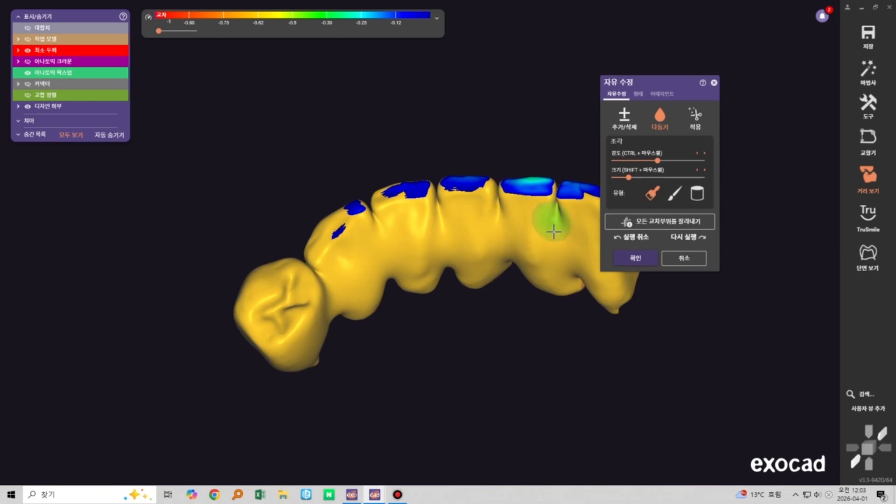
pyautogui.click(643, 262)
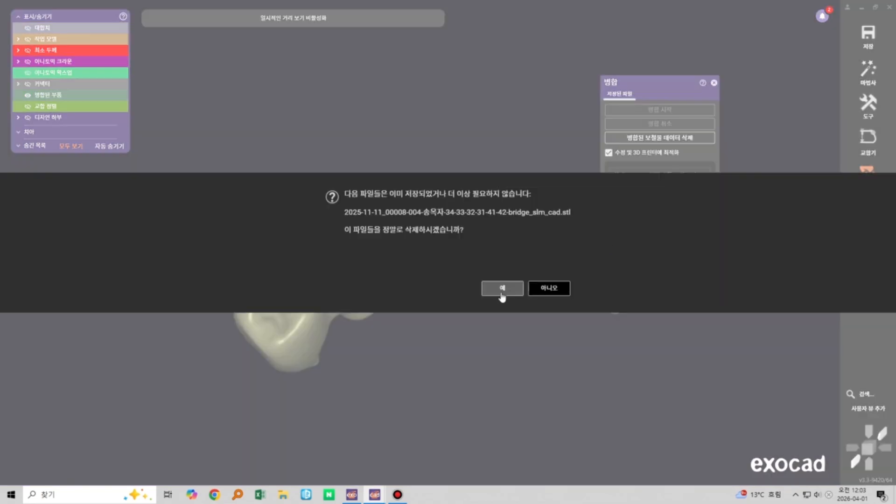
# Merge the reworked wax-up bridge into a single part and finish the merge
pyautogui.click(543, 288)
pyautogui.click(637, 215)
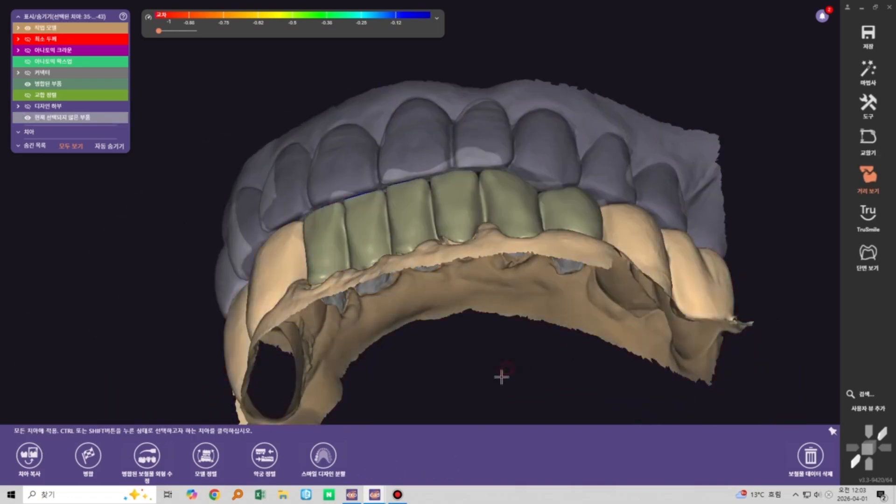
# Examine the merged bridge from the front and its incisal contacts, with the antagonist both shown and hidden
pyautogui.hotkey('ctrl', 'a')
pyautogui.moveTo(496, 378); pyautogui.dragTo(495, 389, button='right')
pyautogui.hotkey('ctrl', 'a')
pyautogui.moveTo(469, 253); pyautogui.dragTo(336, 205, button='right')
pyautogui.hotkey('ctrl', 'a')
pyautogui.scroll(3, 336, 206)
pyautogui.moveTo(375, 170); pyautogui.dragTo(410, 226, button='middle')
pyautogui.moveTo(410, 226); pyautogui.dragTo(458, 247, button='right')
pyautogui.scroll(5, 457, 247)
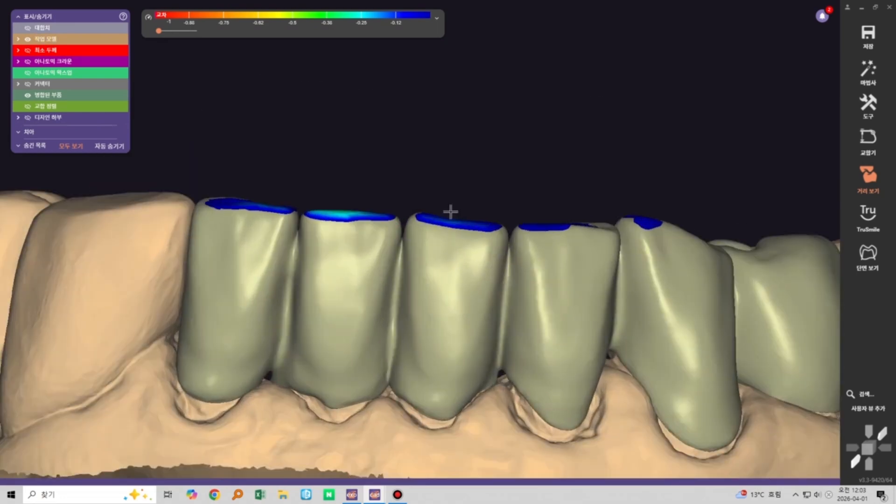
pyautogui.scroll(-6, 455, 206)
pyautogui.moveTo(537, 301); pyautogui.dragTo(490, 316, button='right')
pyautogui.moveTo(490, 316); pyautogui.dragTo(443, 319, button='middle')
pyautogui.hotkey('ctrl', 'a')
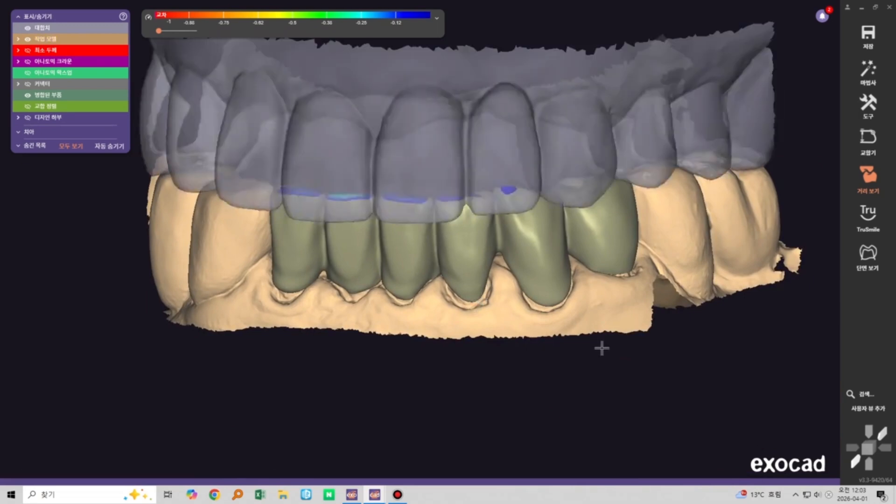
pyautogui.hotkey('ctrl', 'a')
# Remove the merged part of the 34 to 42 bridge so the underlying wax-up can be edited again
pyautogui.click(516, 272)
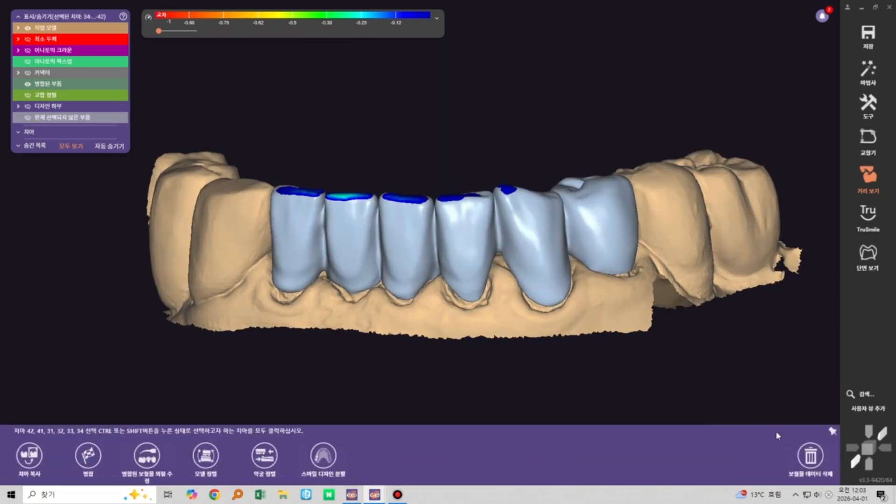
pyautogui.click(810, 467)
pyautogui.click(646, 256)
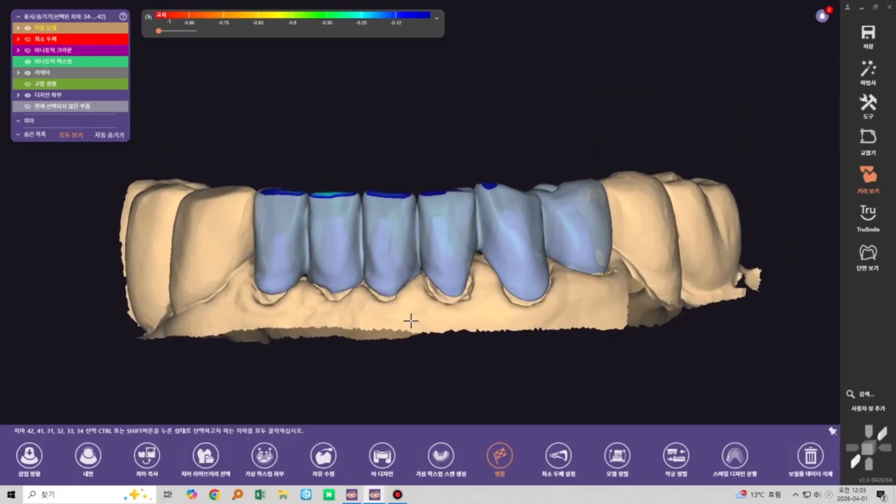
# Free-form the 34 to 42 wax-up by adapting it to the static and dynamic occlusion at 0.1 mm each, and accept
pyautogui.moveTo(441, 321); pyautogui.dragTo(402, 391, button='right')
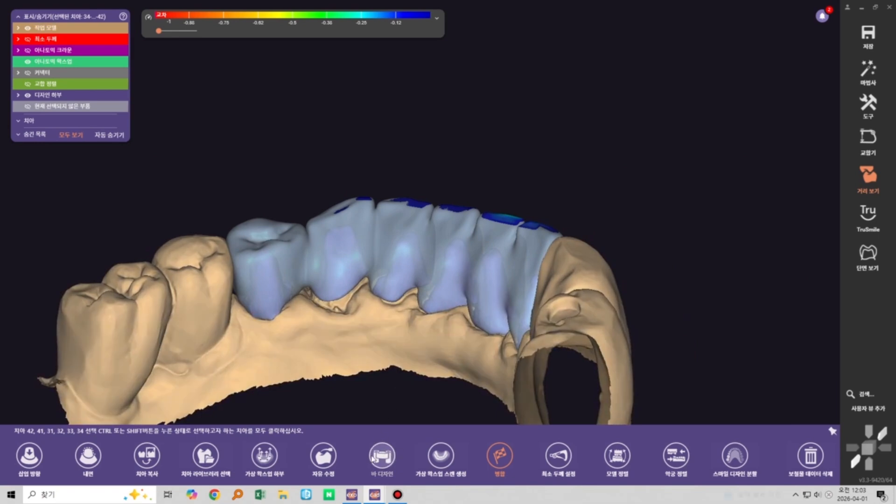
pyautogui.click(324, 457)
pyautogui.moveTo(454, 269)
pyautogui.mouseDown(button='right')
pyautogui.moveTo(446, 245)
pyautogui.moveTo(455, 230)
pyautogui.moveTo(445, 247)
pyautogui.mouseUp(button='right')
pyautogui.scroll(2, 455, 230)
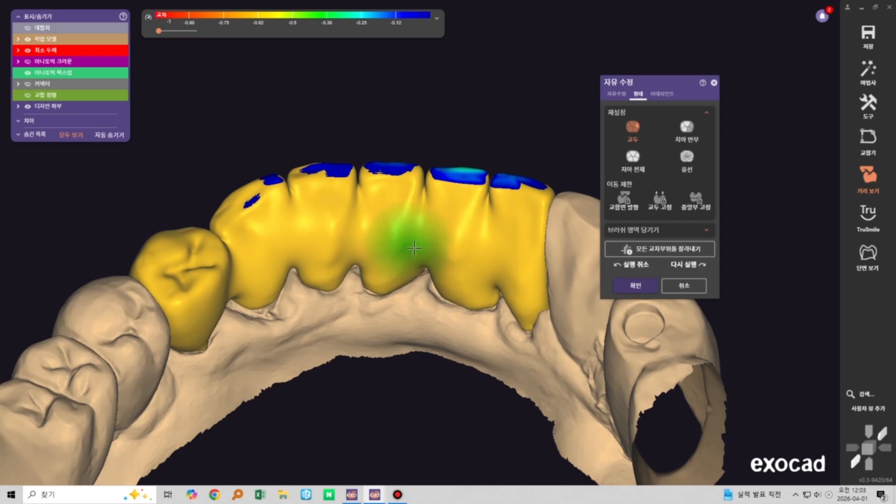
pyautogui.moveTo(410, 250)
pyautogui.mouseDown(button='right')
pyautogui.moveTo(464, 258)
pyautogui.moveTo(480, 242)
pyautogui.mouseUp(button='right')
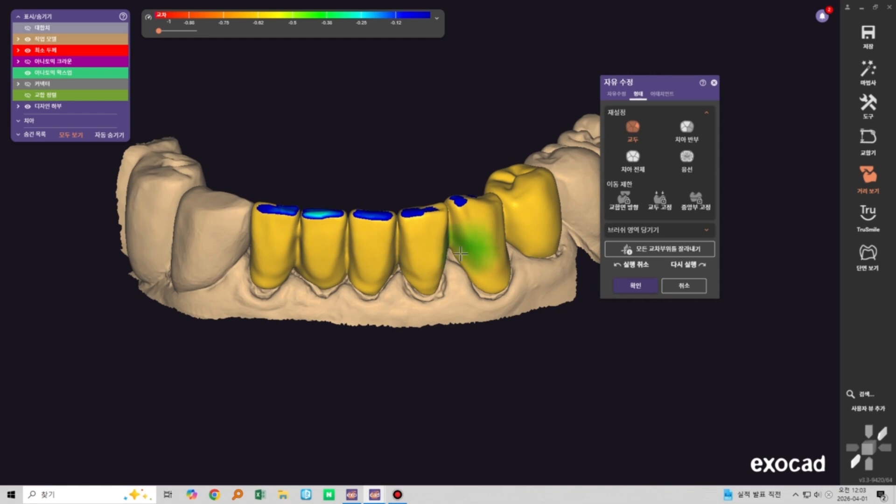
pyautogui.click(617, 94)
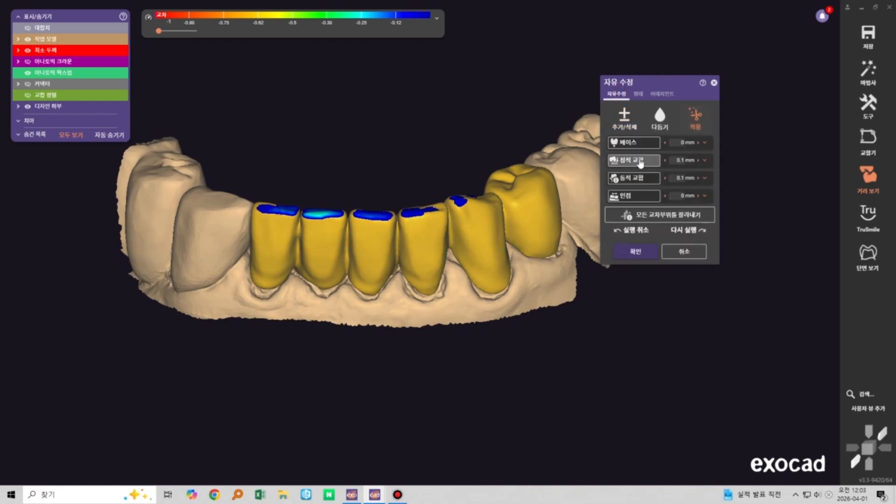
pyautogui.click(640, 161)
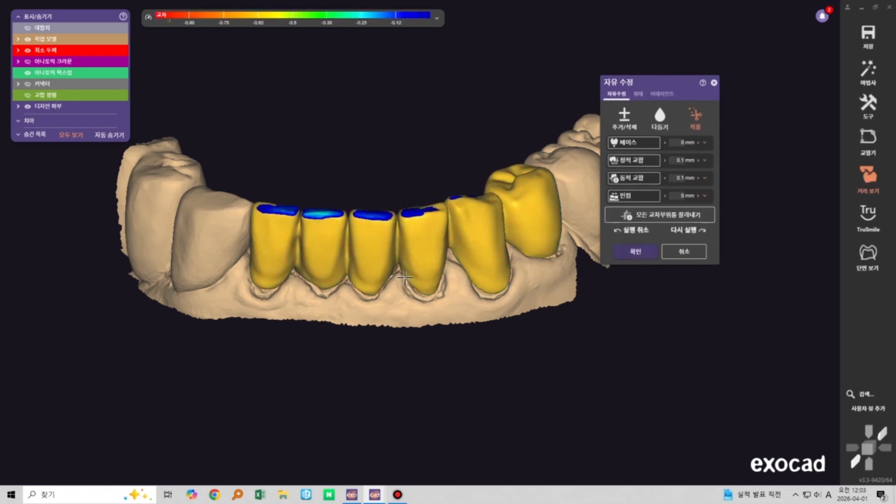
pyautogui.moveTo(418, 295); pyautogui.dragTo(431, 266, button='right')
pyautogui.click(628, 179)
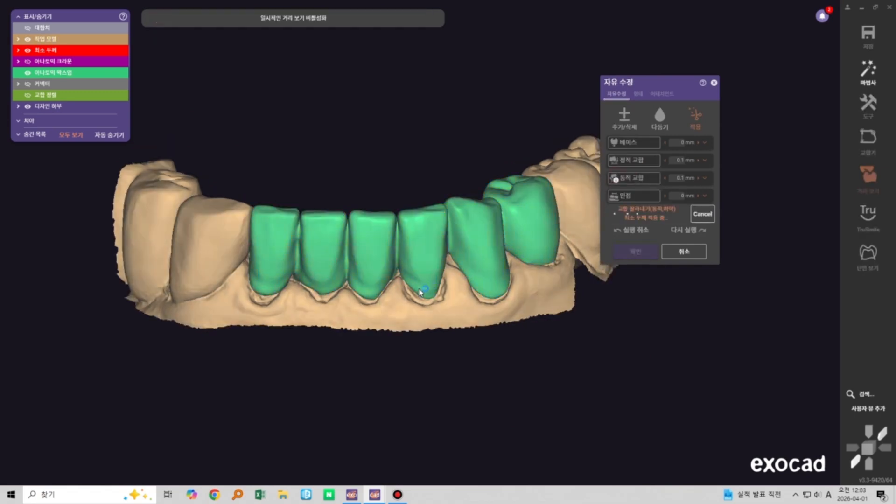
pyautogui.moveTo(391, 297); pyautogui.dragTo(397, 280, button='right')
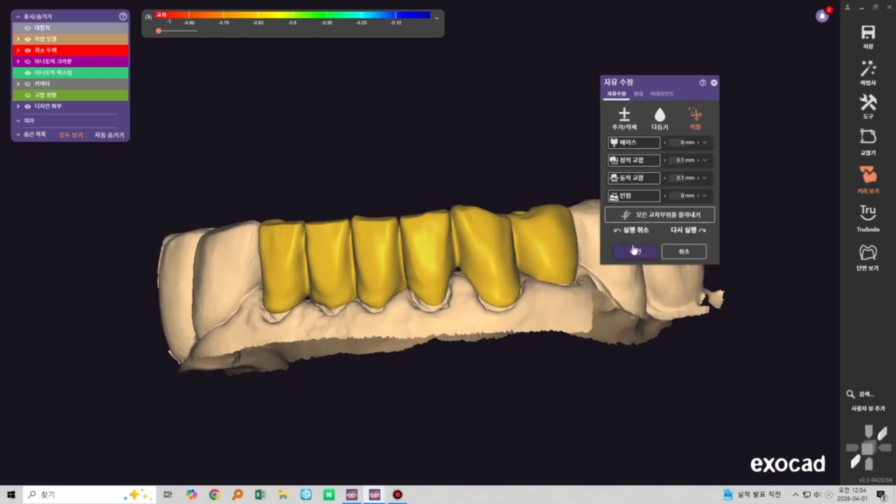
pyautogui.click(634, 251)
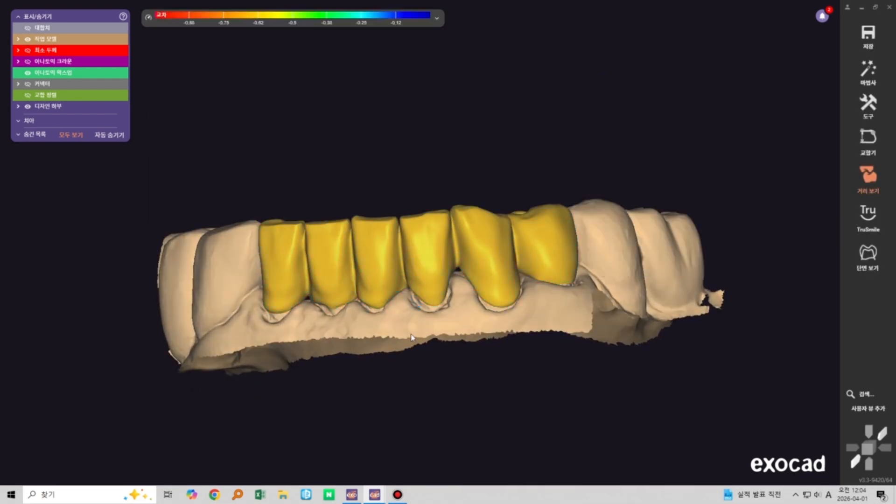
# Merge the adapted 34 to 42 bridge again, declining deletion of the previously saved STL file, and finish the merge
pyautogui.moveTo(402, 335); pyautogui.dragTo(428, 332, button='right')
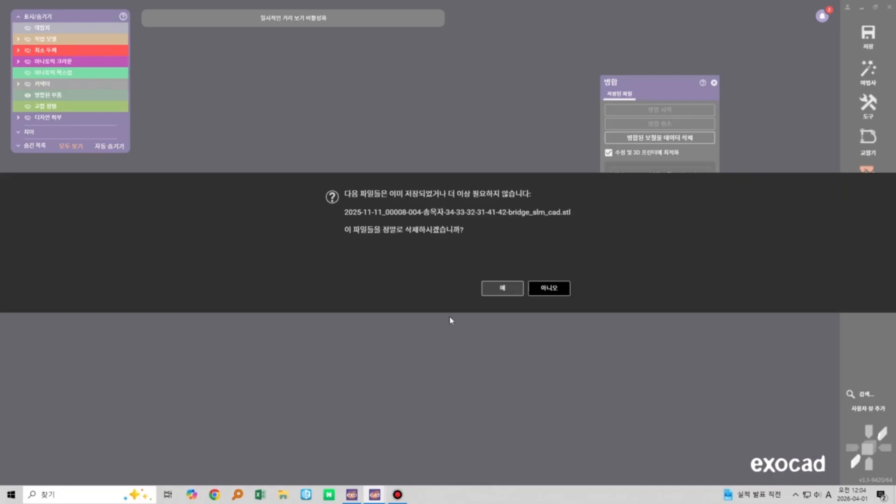
pyautogui.click(552, 293)
pyautogui.click(629, 216)
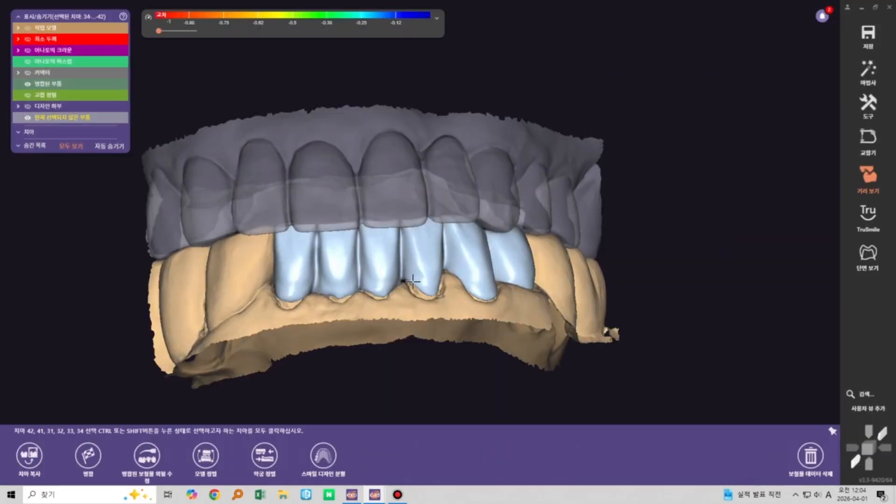
# Examine the newly merged bridge from the front against the antagonist
pyautogui.click(426, 362)
pyautogui.moveTo(410, 370); pyautogui.dragTo(419, 336, button='right')
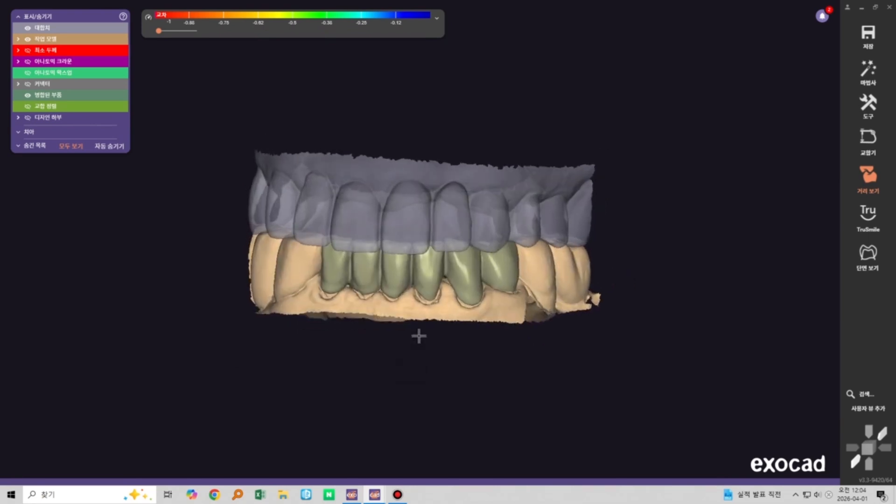
pyautogui.scroll(3, 427, 266)
pyautogui.moveTo(425, 246); pyautogui.dragTo(442, 273, button='right')
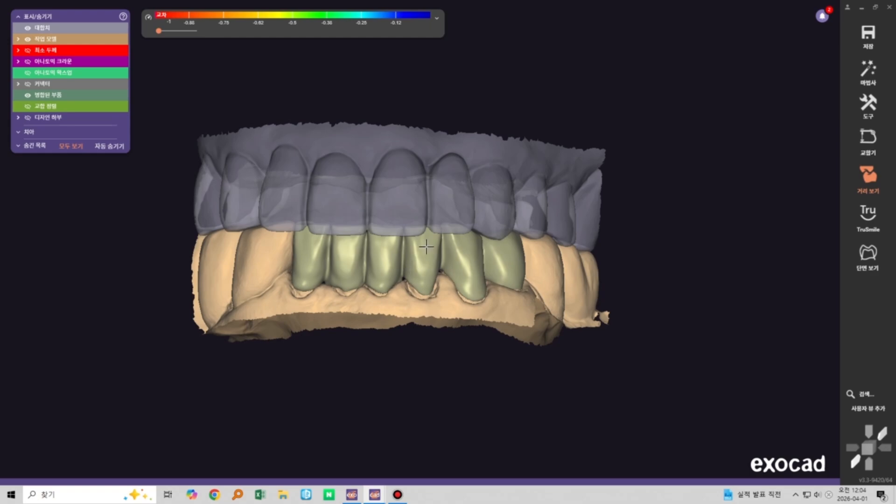
# Switch to the other open DentalCAD project that contains the single merged upper molar crown
pyautogui.click(352, 494)
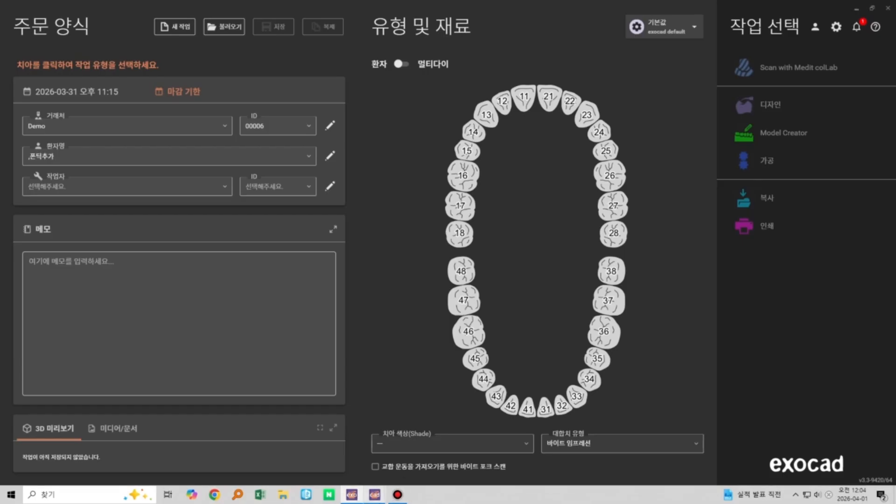
pyautogui.moveTo(375, 494)
pyautogui.click(373, 455)
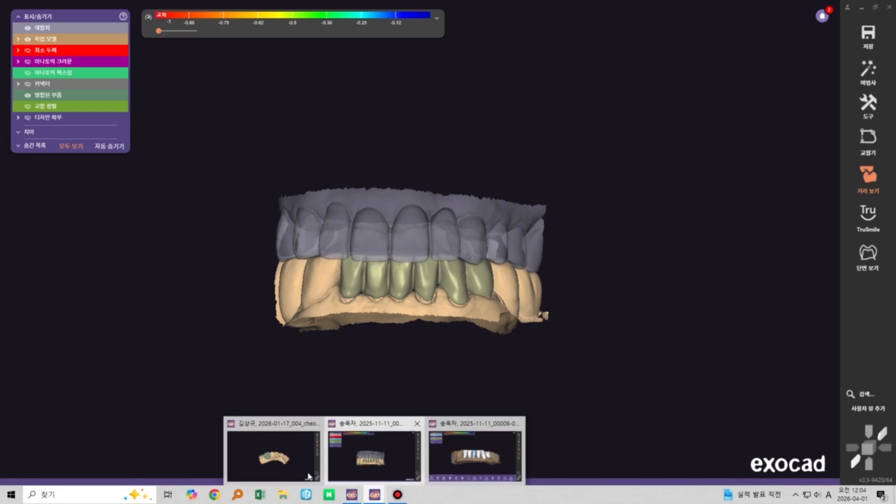
pyautogui.click(308, 475)
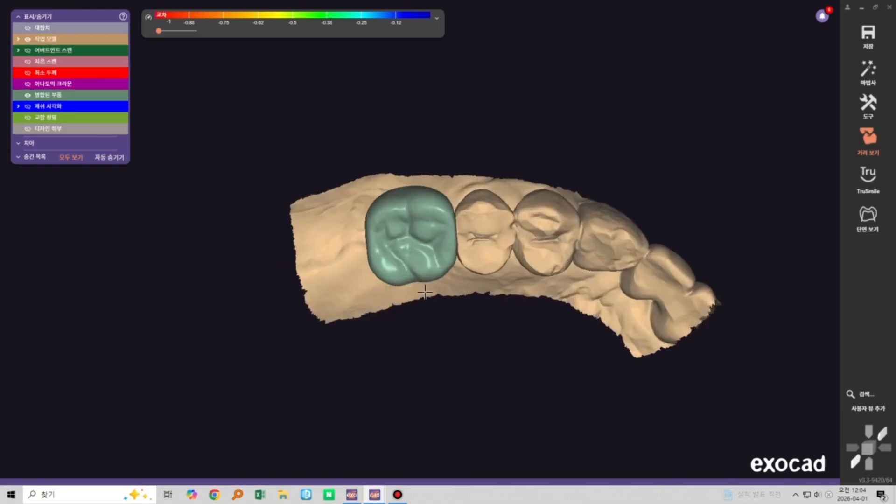
# Examine the merged molar crown from the side and occlusally, with the antagonist both shown and hidden
pyautogui.moveTo(426, 292); pyautogui.dragTo(447, 252, button='right')
pyautogui.scroll(2, 446, 268)
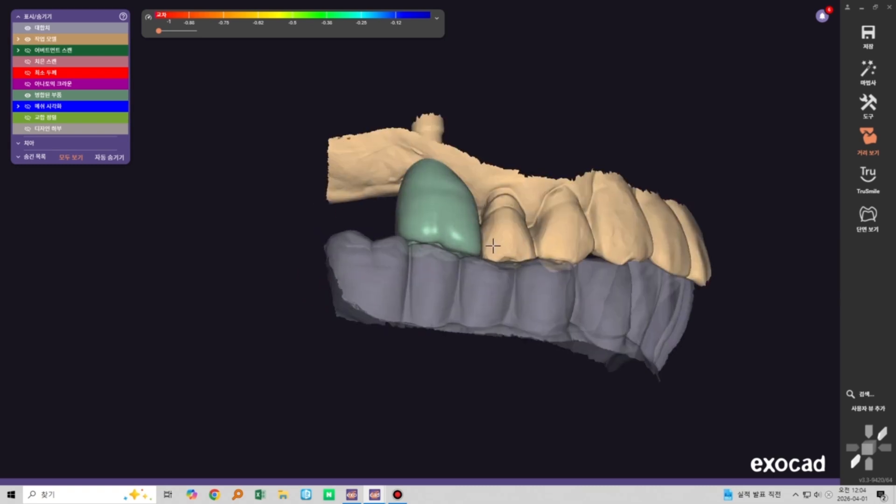
pyautogui.moveTo(492, 248)
pyautogui.mouseDown(button='right')
pyautogui.moveTo(496, 299)
pyautogui.moveTo(499, 263)
pyautogui.mouseUp(button='right')
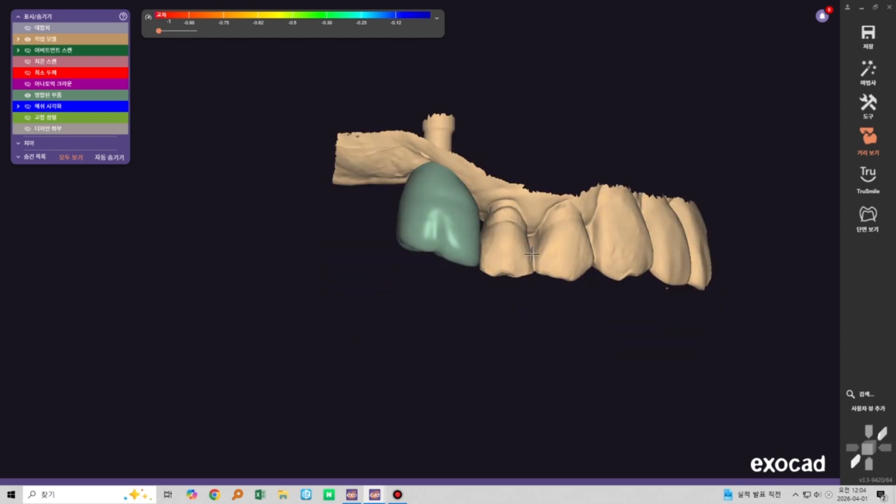
pyautogui.middleClick(479, 231)
pyautogui.scroll(3, 438, 246)
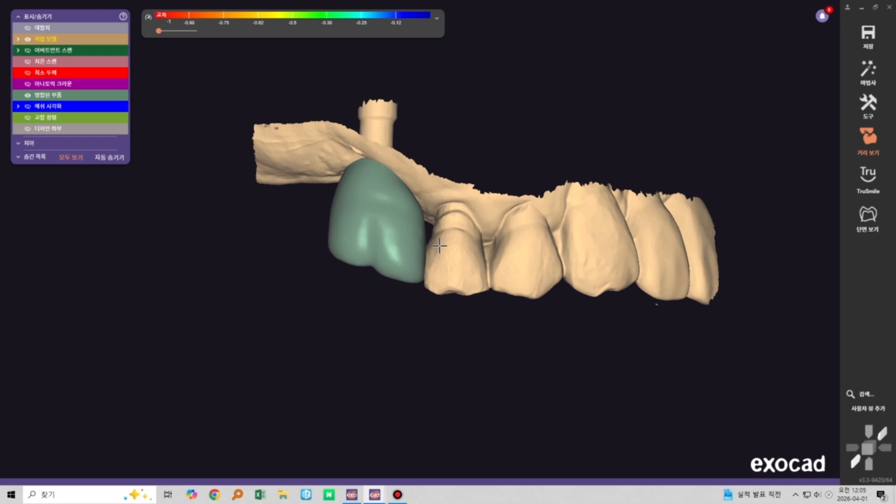
pyautogui.moveTo(352, 216); pyautogui.dragTo(349, 297, button='right')
pyautogui.scroll(2, 463, 351)
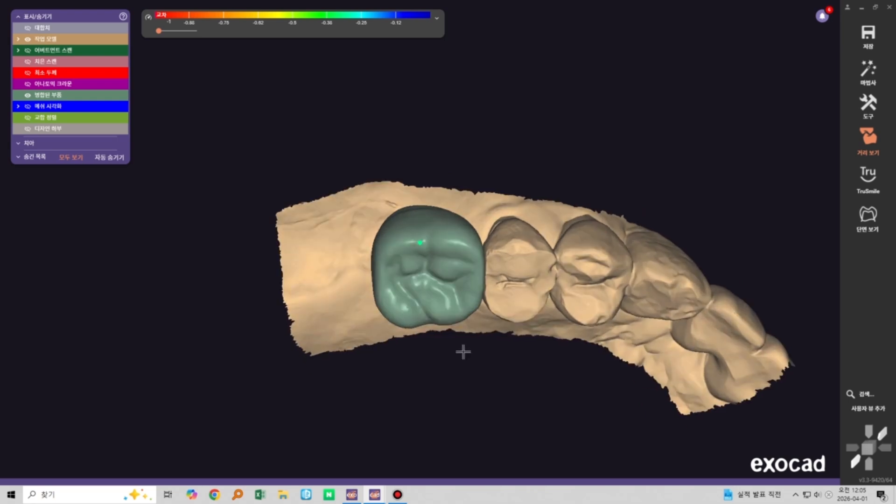
pyautogui.scroll(-4, 425, 309)
pyautogui.moveTo(424, 312); pyautogui.dragTo(438, 321, button='right')
pyautogui.moveTo(458, 279); pyautogui.dragTo(428, 316, button='right')
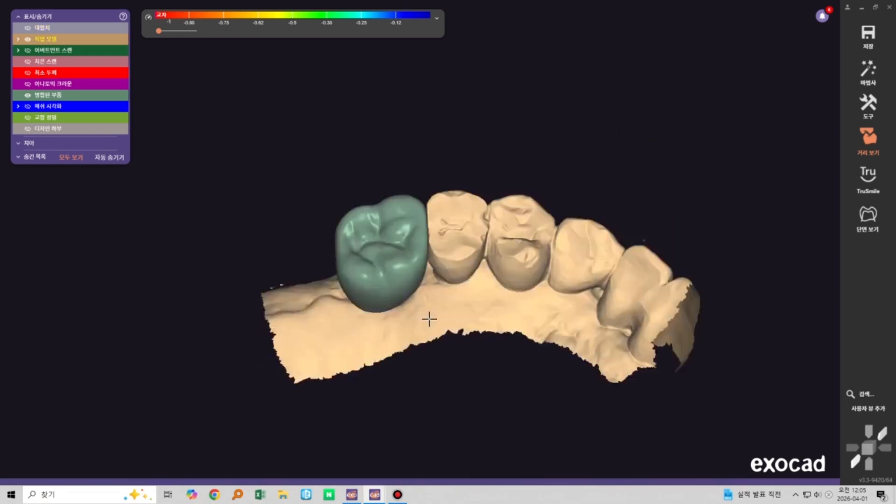
pyautogui.moveTo(296, 211); pyautogui.dragTo(451, 373, button='right')
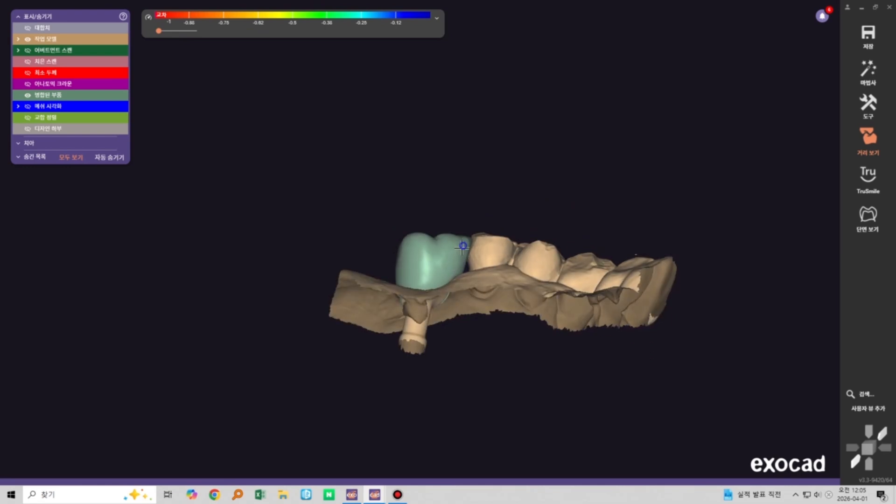
pyautogui.moveTo(462, 247); pyautogui.dragTo(481, 291, button='right')
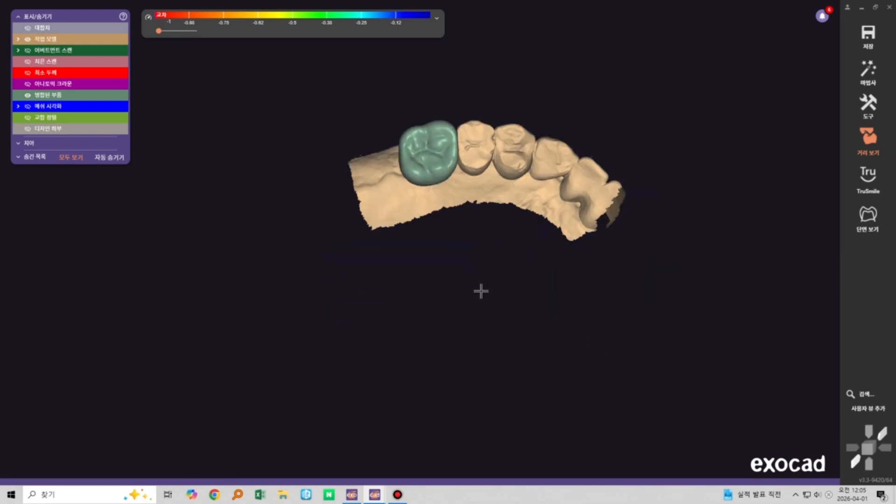
# Save only the visible upper model with its merged crown to the desktop as 상악.stl in Plain STL, aligned to the original scan data
pyautogui.rightClick(482, 292)
pyautogui.click(511, 407)
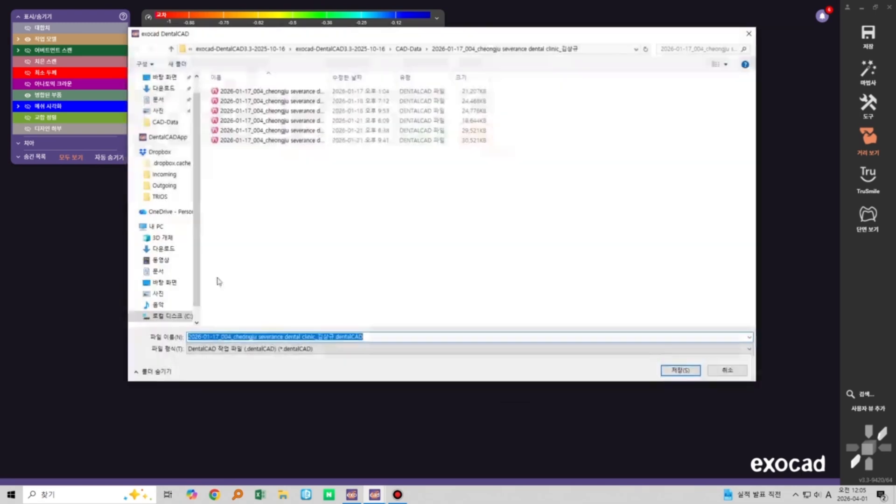
pyautogui.click(164, 282)
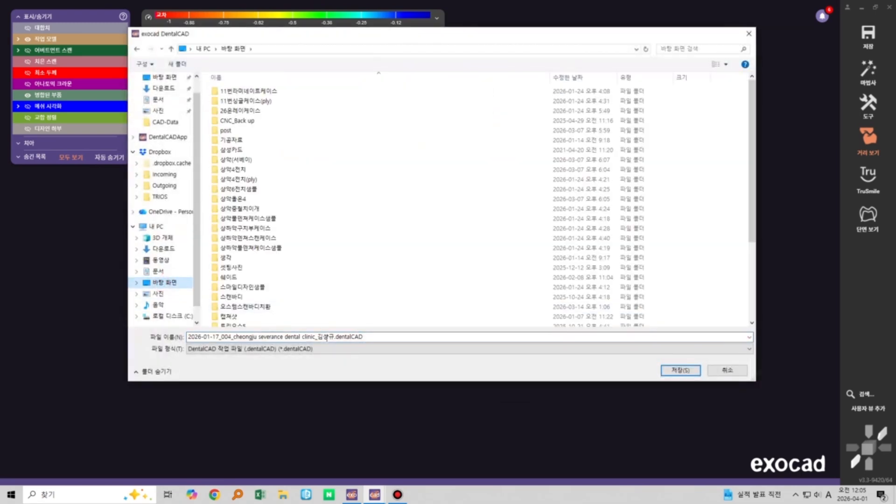
pyautogui.click(432, 338)
pyautogui.write('dd')
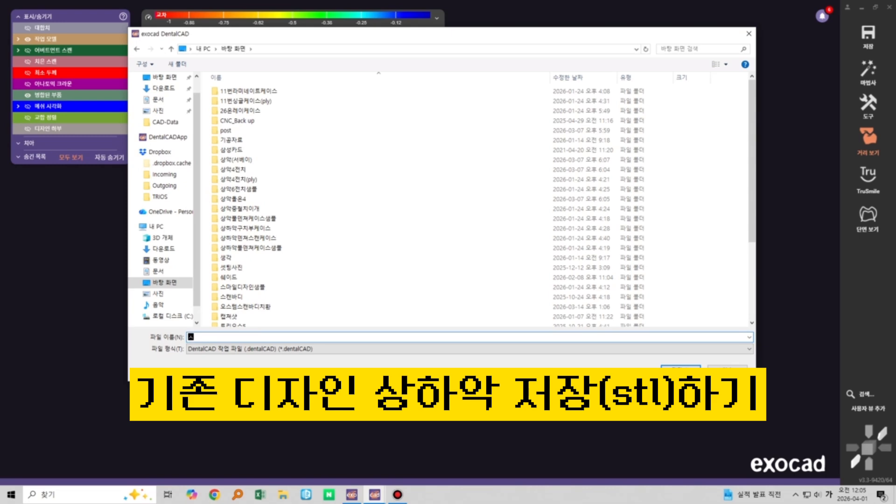
pyautogui.write('하')
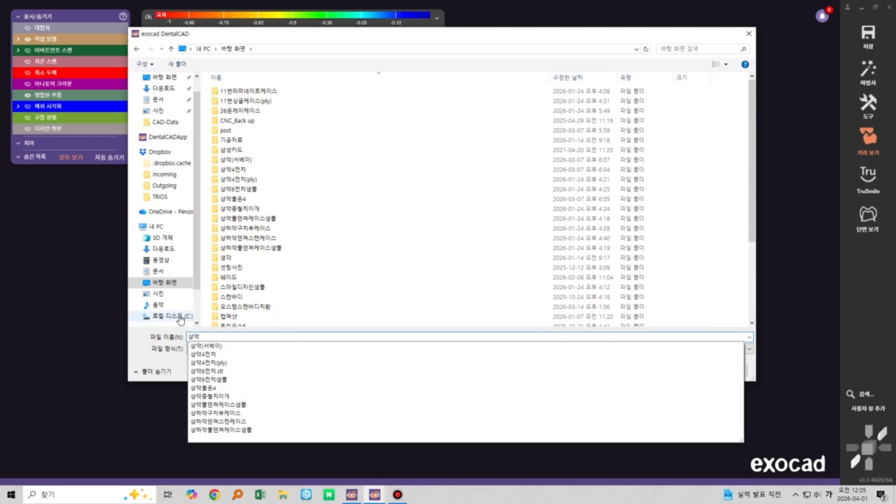
pyautogui.click(218, 350)
pyautogui.click(218, 366)
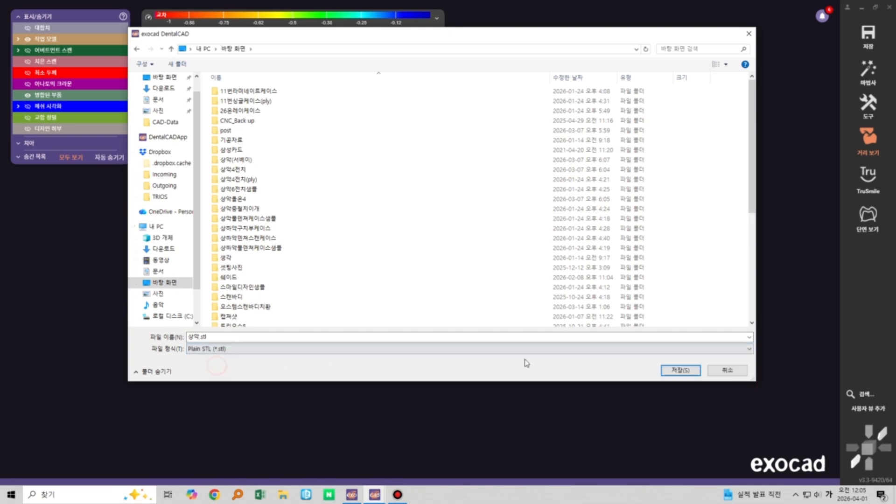
pyautogui.click(690, 371)
pyautogui.click(395, 293)
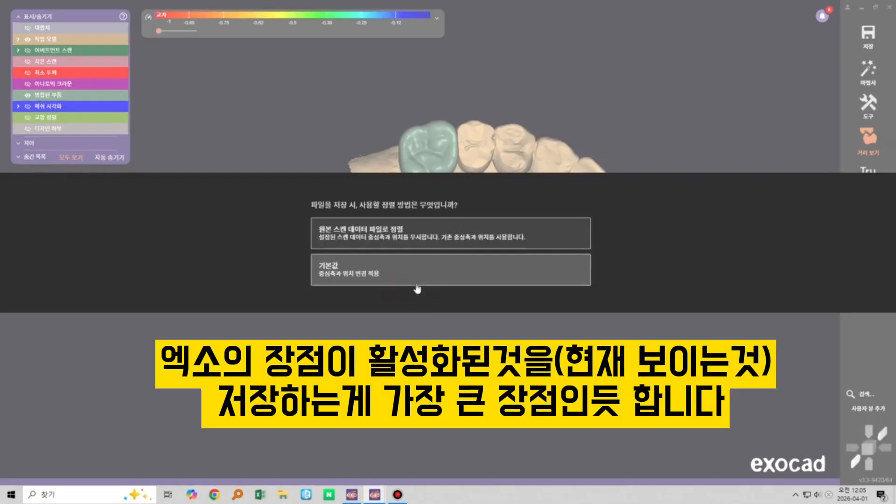
pyautogui.click(414, 239)
# Show only the antagonist and save the visible data to the desktop as 하악 in Plain STL, aligned to the original scan data
pyautogui.scroll(-3, 469, 189)
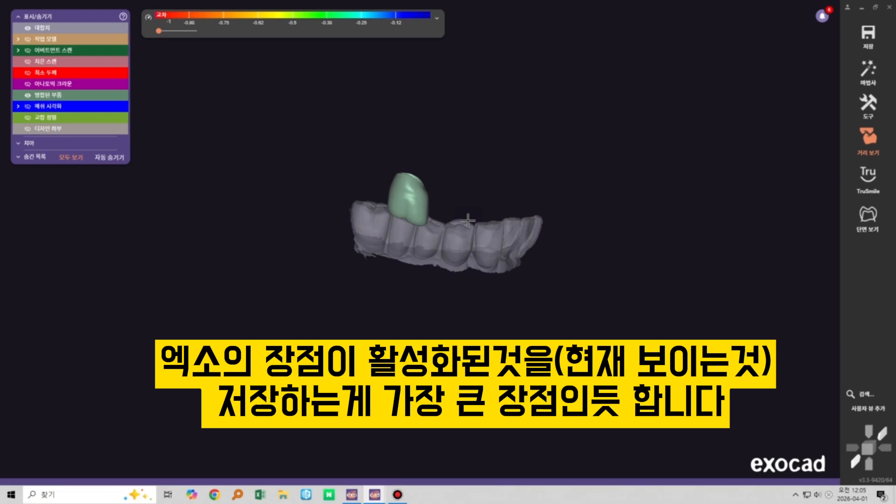
pyautogui.moveTo(468, 221); pyautogui.dragTo(447, 288, button='right')
pyautogui.rightClick(471, 369)
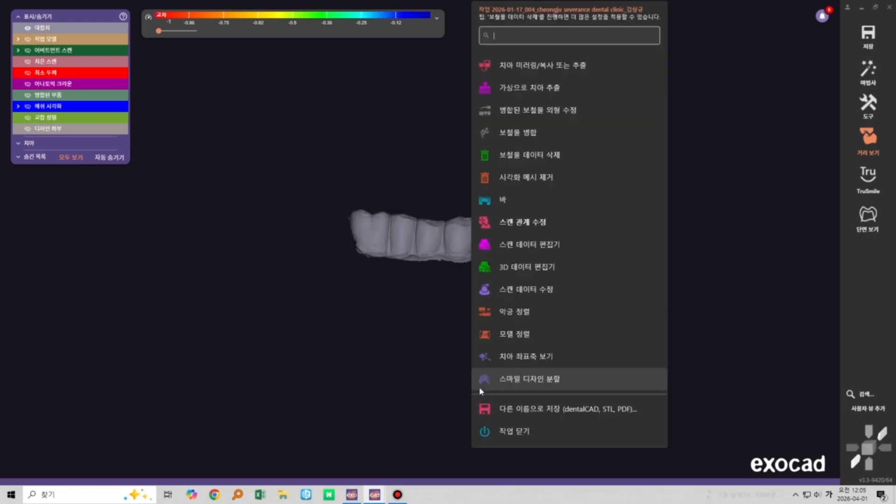
pyautogui.click(493, 417)
pyautogui.write('대')
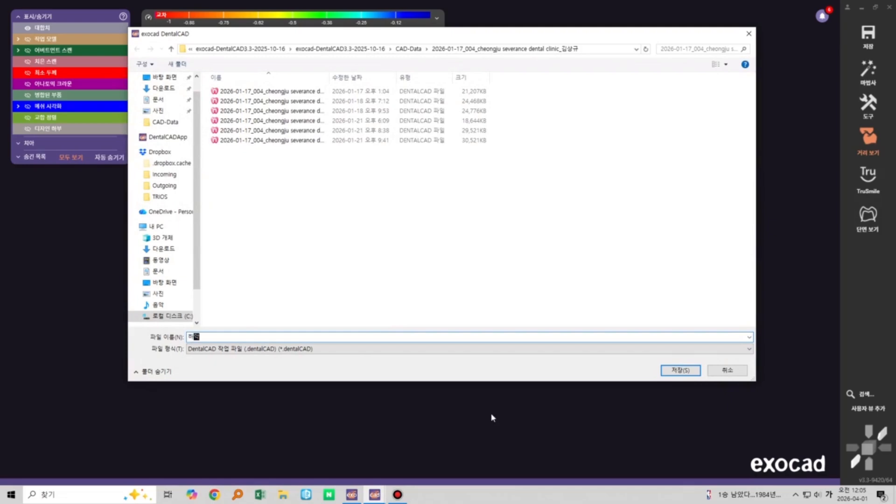
pyautogui.click(166, 282)
pyautogui.click(236, 349)
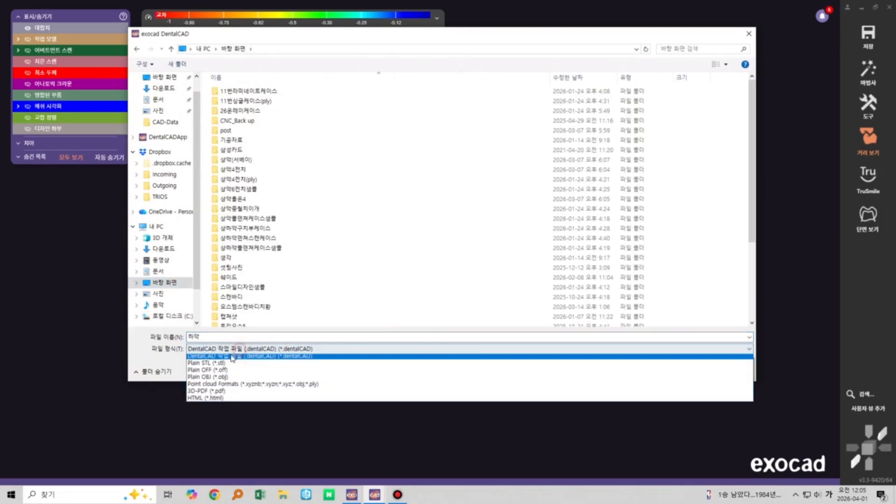
pyautogui.click(225, 366)
pyautogui.click(673, 371)
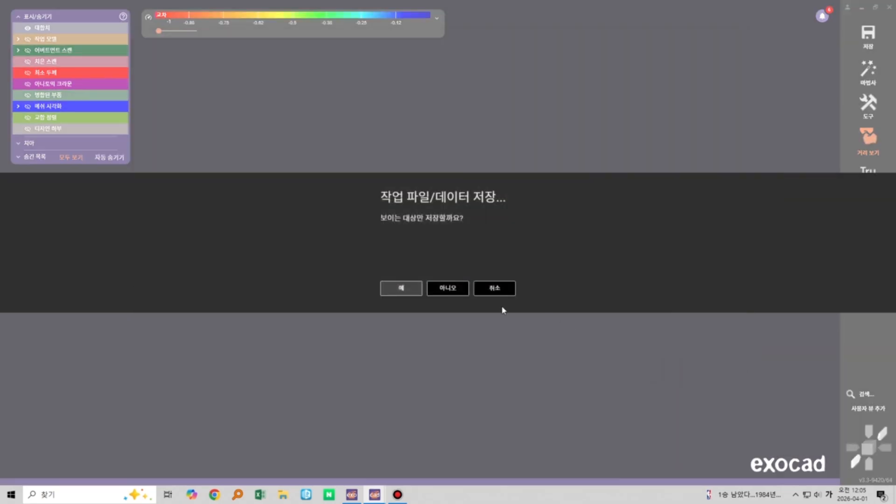
pyautogui.click(404, 288)
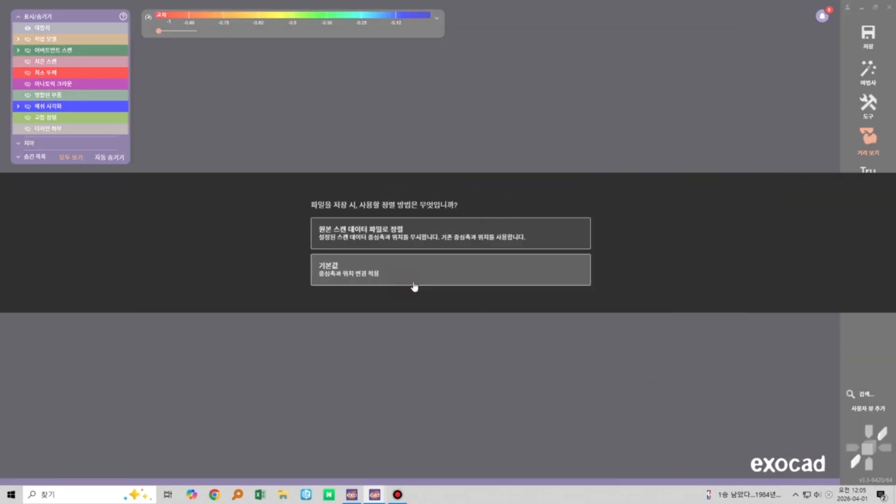
pyautogui.click(407, 246)
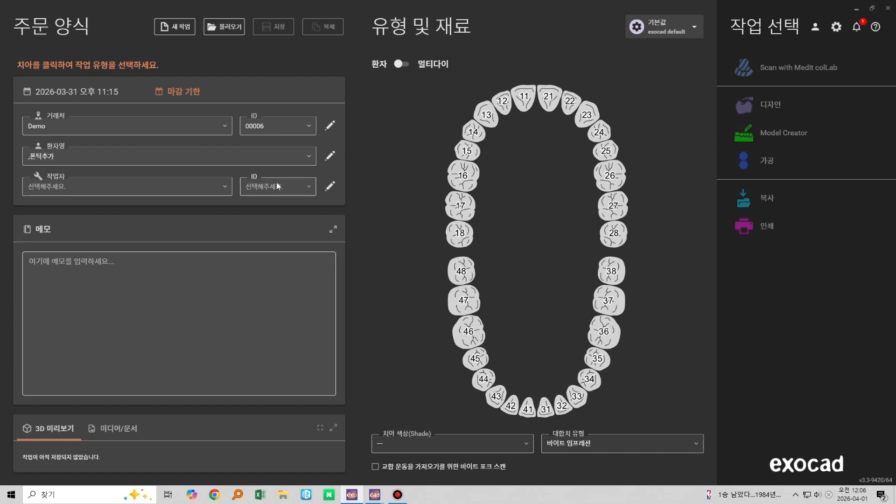
# Define tooth 17 as an anatomic pontic in zirconia and tooth 16 as an adjacent tooth
pyautogui.click(471, 210)
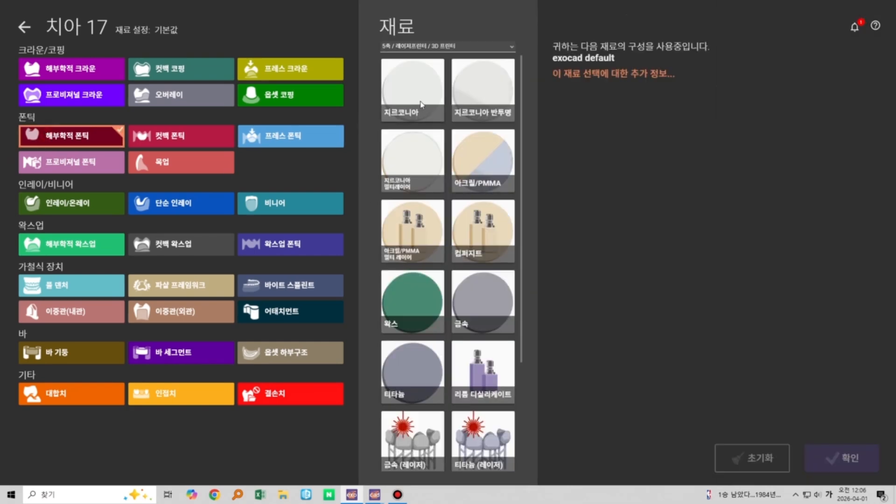
pyautogui.click(421, 101)
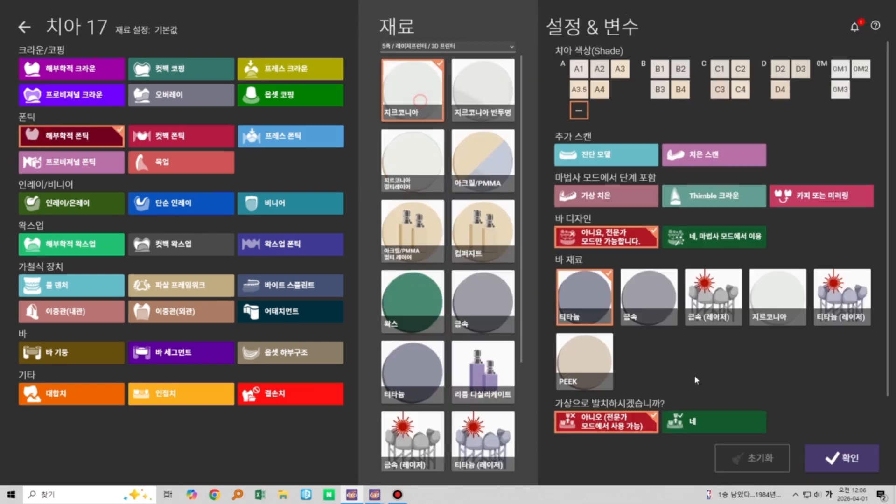
pyautogui.click(861, 463)
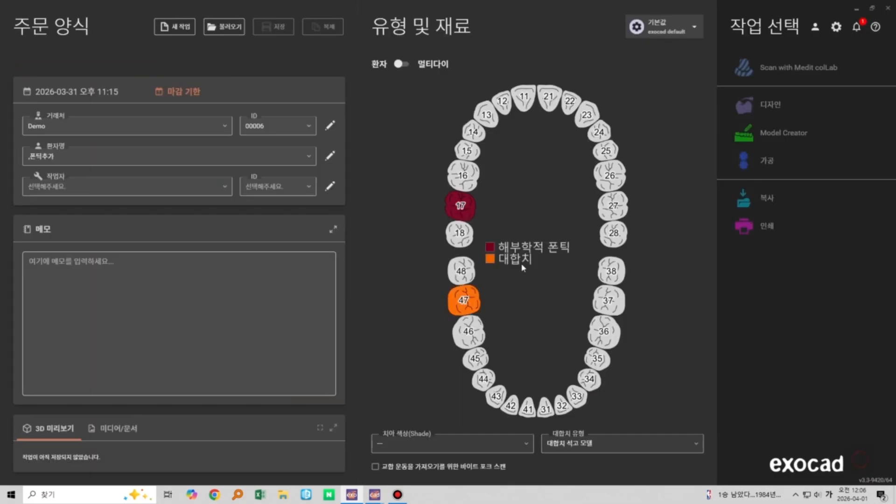
pyautogui.click(476, 187)
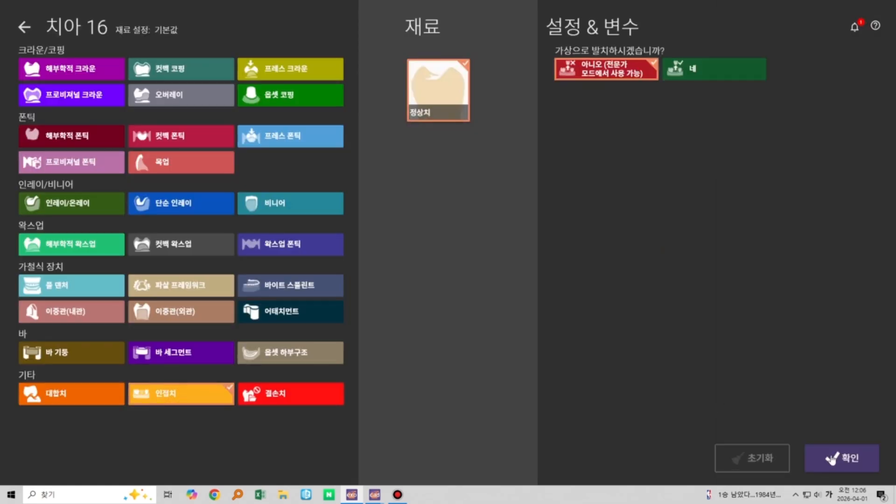
pyautogui.click(834, 461)
# Start the design and load 상악.stl as the upper scan and 하악.stl as the antagonist from the desktop
pyautogui.click(765, 110)
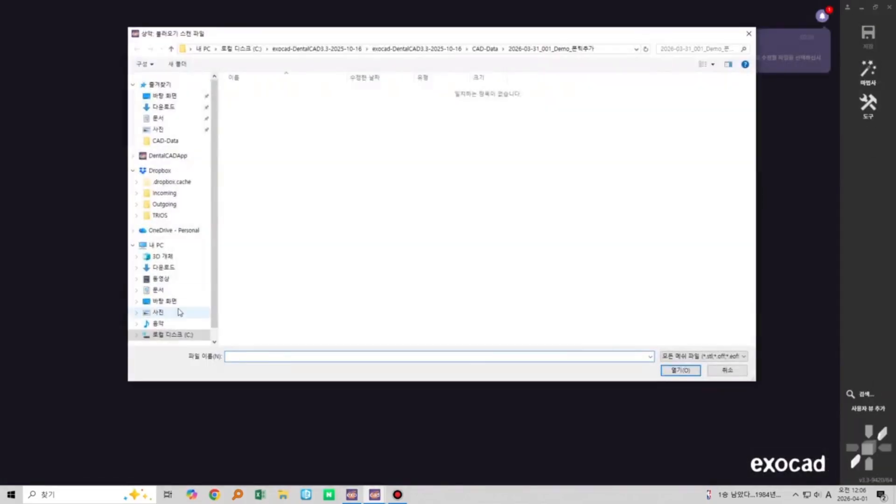
pyautogui.click(165, 301)
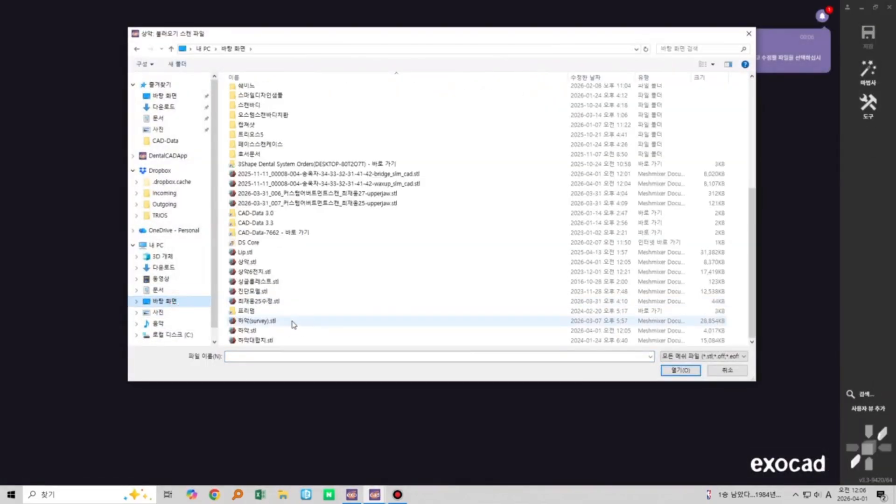
pyautogui.doubleClick(263, 263)
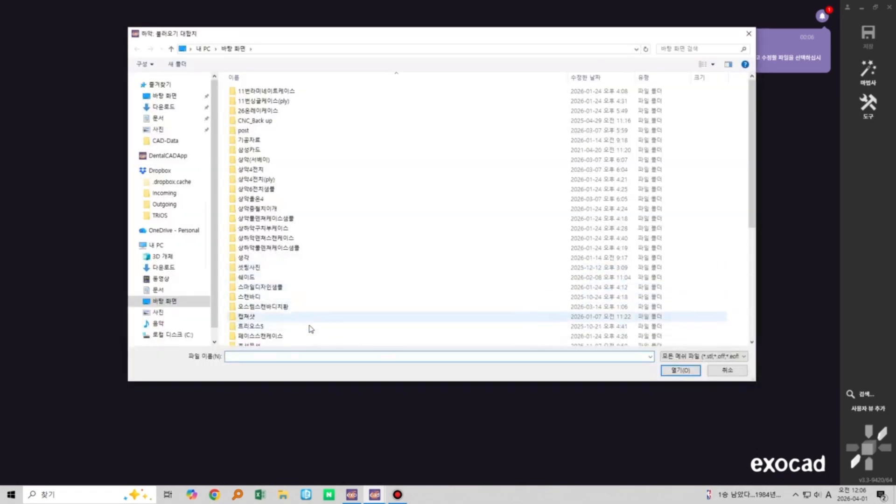
pyautogui.doubleClick(276, 332)
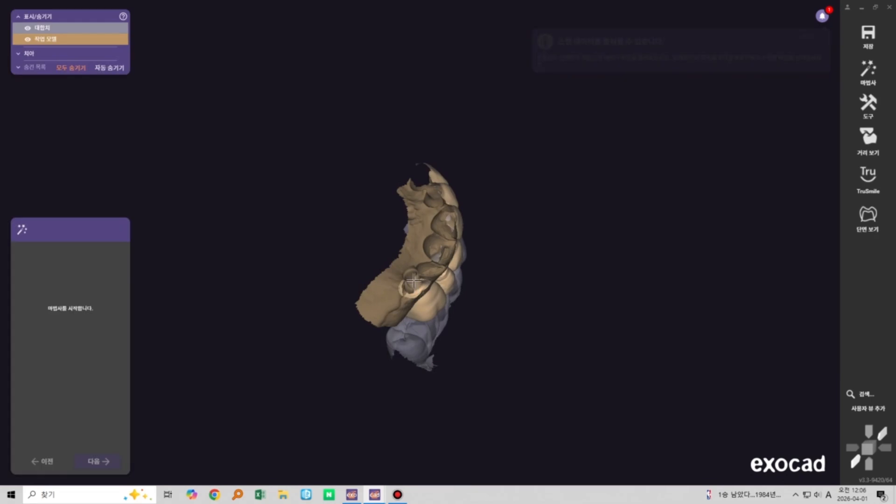
# Set the scan data axis to the occlusal view of the upper model and continue without gingiva design
pyautogui.moveTo(409, 281); pyautogui.dragTo(406, 221, button='right')
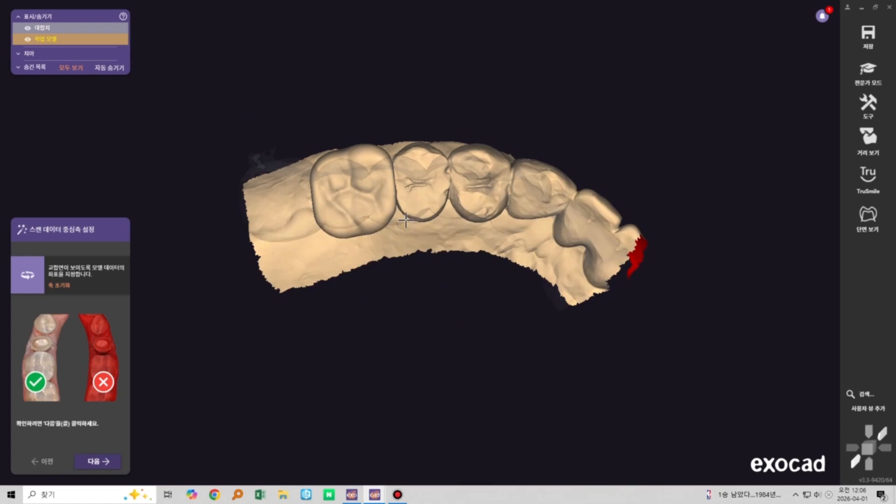
pyautogui.click(87, 465)
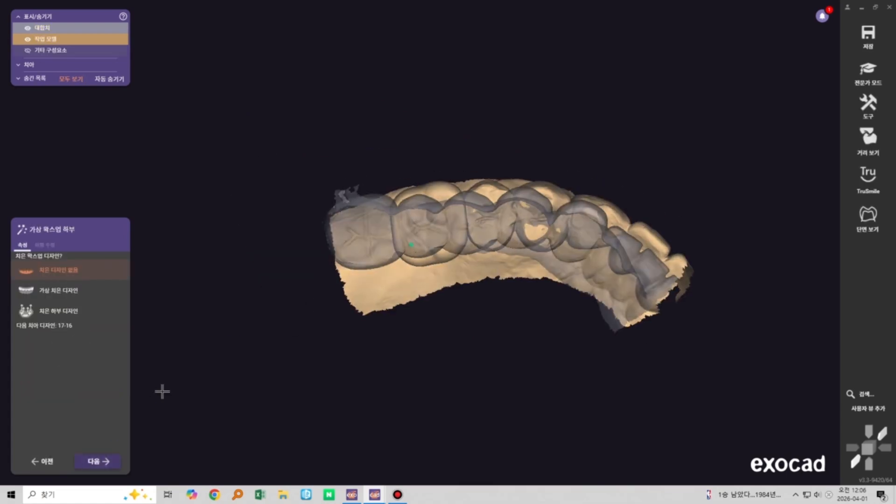
pyautogui.click(98, 461)
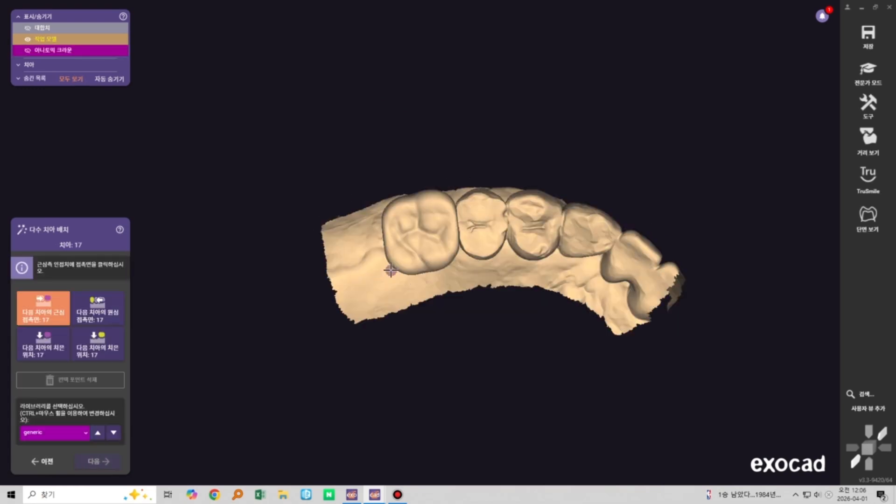
# Place tooth 17 from the generic library against the distal side of the molar crown and adjust its position, rotation and size
pyautogui.click(384, 242)
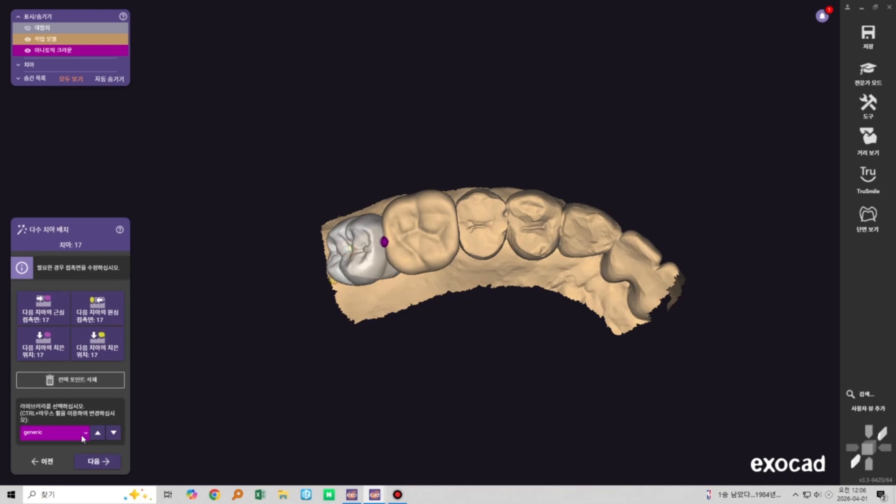
pyautogui.click(98, 461)
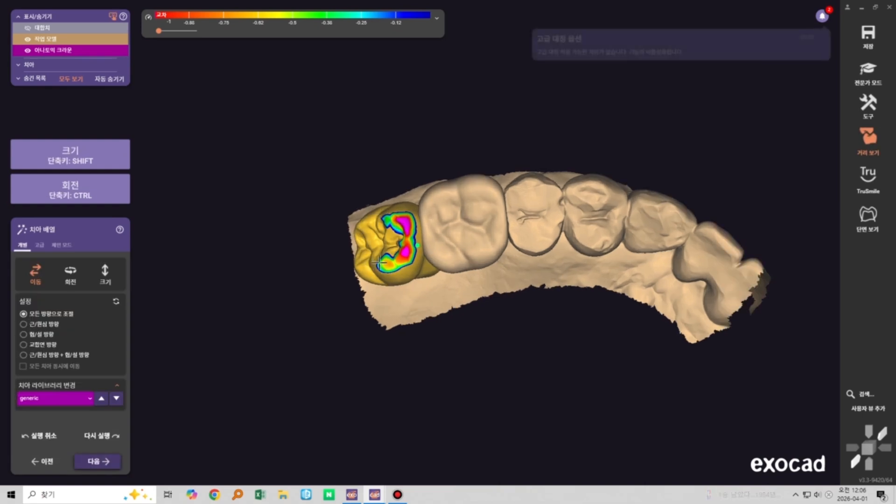
pyautogui.keyDown('ctrl'); pyautogui.moveTo(376, 265); pyautogui.dragTo(404, 274); pyautogui.keyUp('ctrl')
pyautogui.scroll(-2, 450, 287)
pyautogui.moveTo(450, 286)
pyautogui.mouseDown(button='right')
pyautogui.moveTo(449, 364)
pyautogui.moveTo(450, 286)
pyautogui.mouseUp(button='right')
pyautogui.scroll(2, 425, 278)
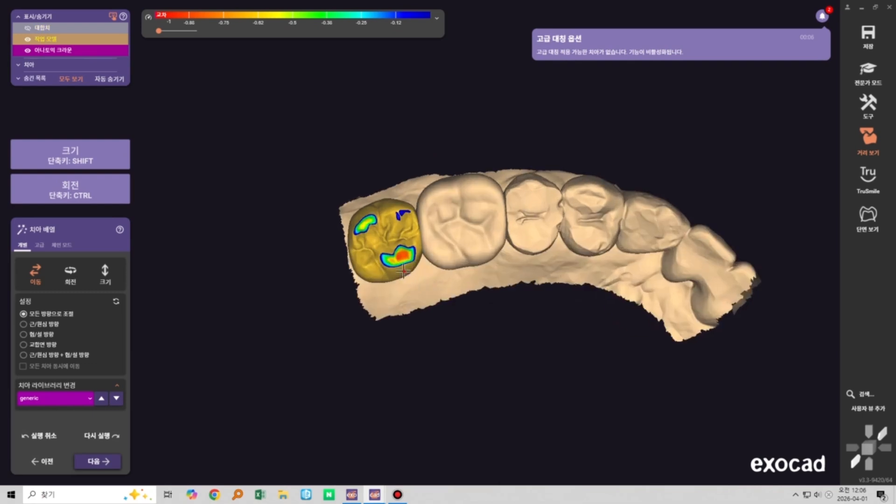
pyautogui.keyDown('ctrl'); pyautogui.moveTo(403, 270); pyautogui.dragTo(401, 263); pyautogui.keyUp('ctrl')
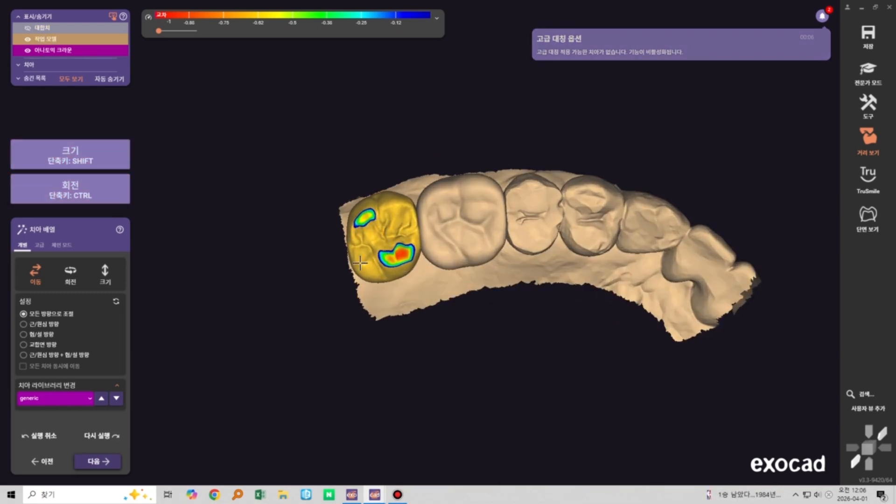
pyautogui.keyDown('ctrl'); pyautogui.keyDown('shift'); pyautogui.moveTo(348, 255); pyautogui.dragTo(351, 255); pyautogui.keyUp('shift'); pyautogui.keyUp('ctrl')
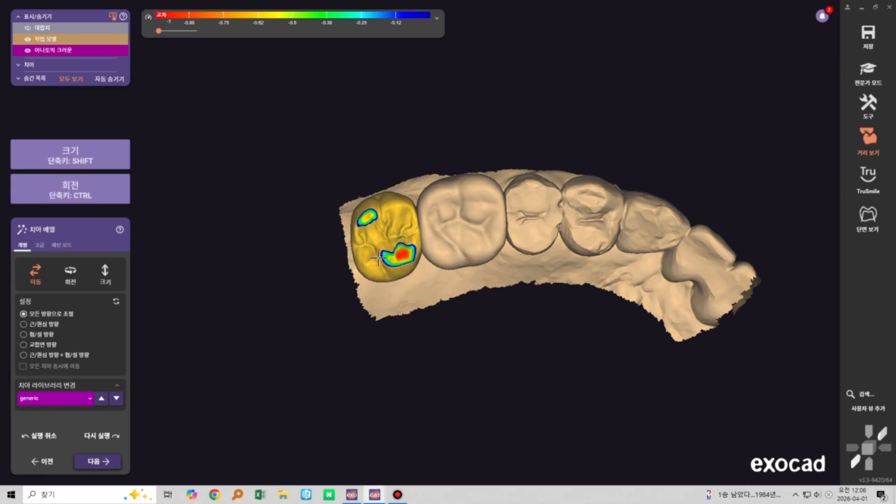
pyautogui.moveTo(350, 255); pyautogui.dragTo(432, 305, button='right')
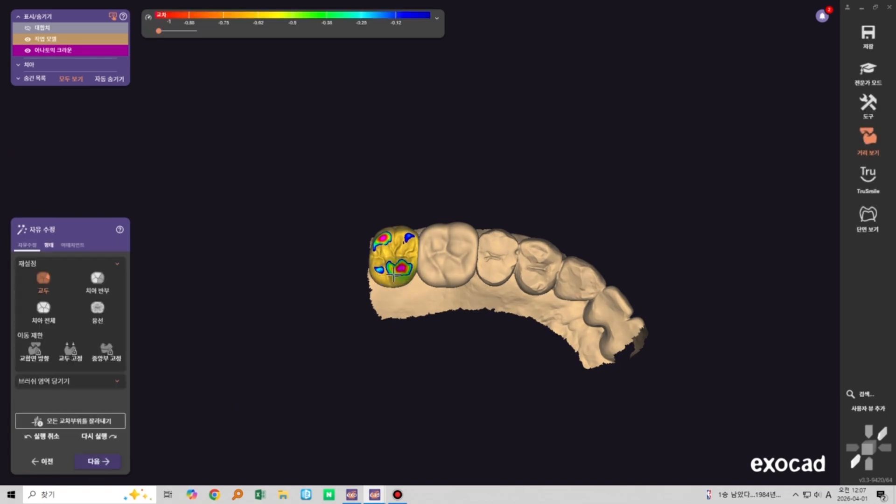
# Adapt the pontic's occlusal surface to the antagonist using a static occlusion distance of 0.1 mm
pyautogui.moveTo(424, 303)
pyautogui.mouseDown(button='right')
pyautogui.moveTo(428, 279)
pyautogui.moveTo(425, 306)
pyautogui.mouseUp(button='right')
pyautogui.scroll(3, 429, 278)
pyautogui.click(27, 245)
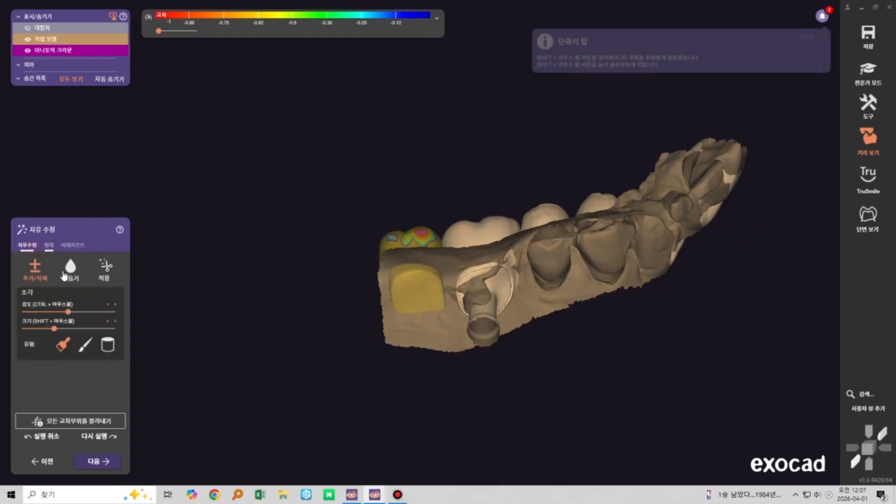
pyautogui.moveTo(443, 306); pyautogui.dragTo(443, 265, button='right')
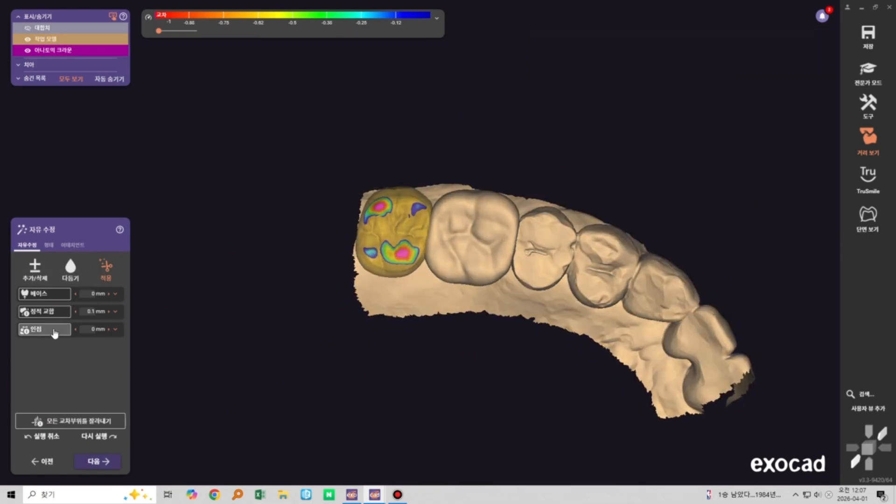
pyautogui.moveTo(423, 272); pyautogui.dragTo(428, 229, button='right')
pyautogui.scroll(3, 428, 251)
pyautogui.click(34, 315)
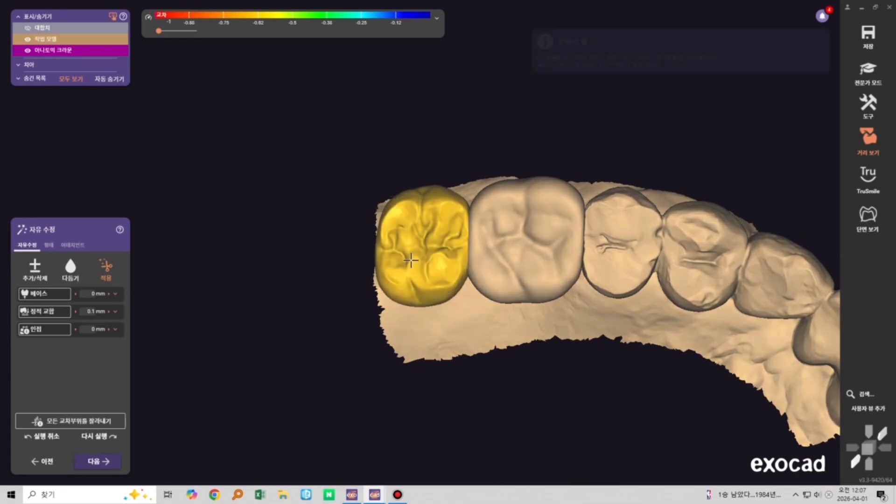
# Smooth the trimmed occlusal surface of the tooth 17 pontic with the freeforming brush
pyautogui.click(35, 269)
pyautogui.click(71, 269)
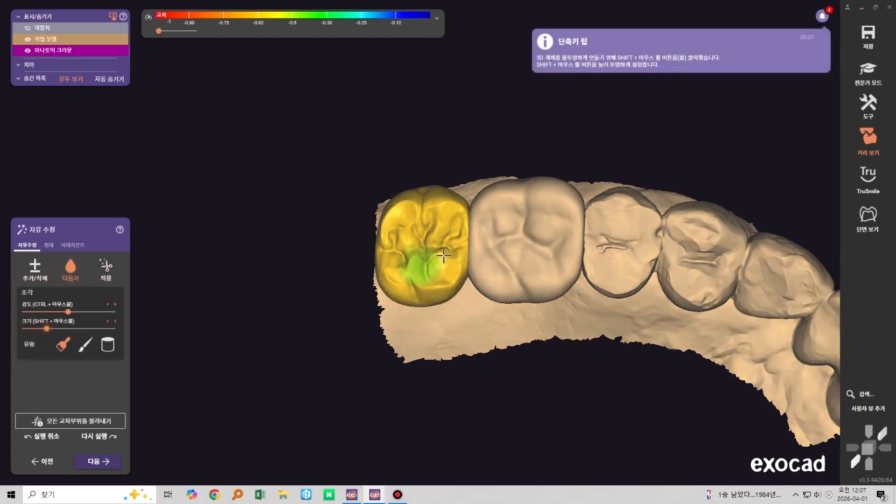
pyautogui.scroll(2, 404, 300)
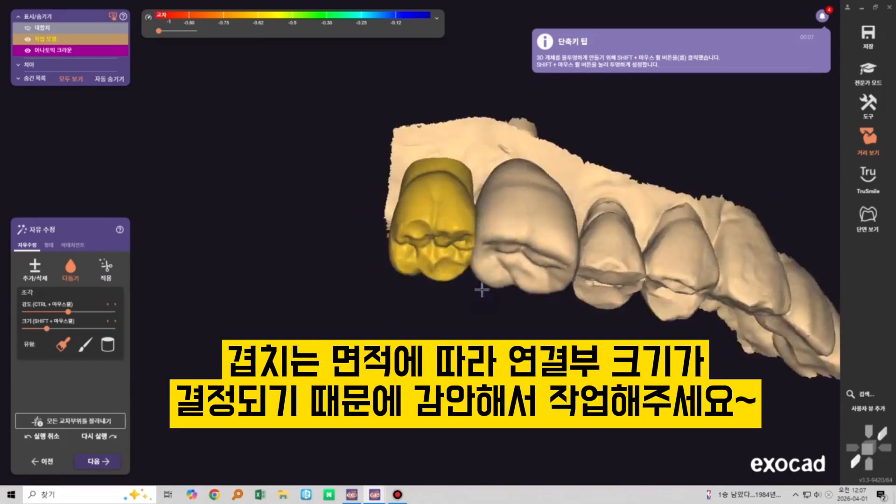
pyautogui.scroll(2, 474, 290)
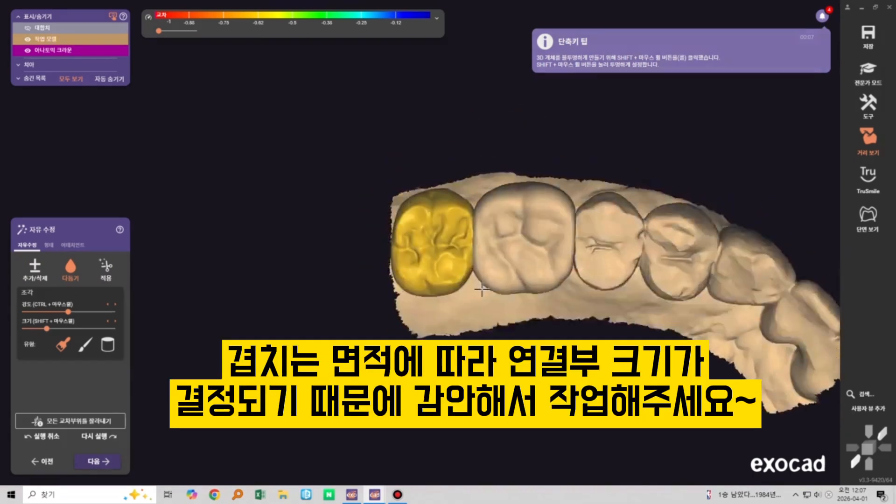
# Reshape the mesial half of the pontic so that it overlaps the neighbouring molar crown
pyautogui.click(105, 270)
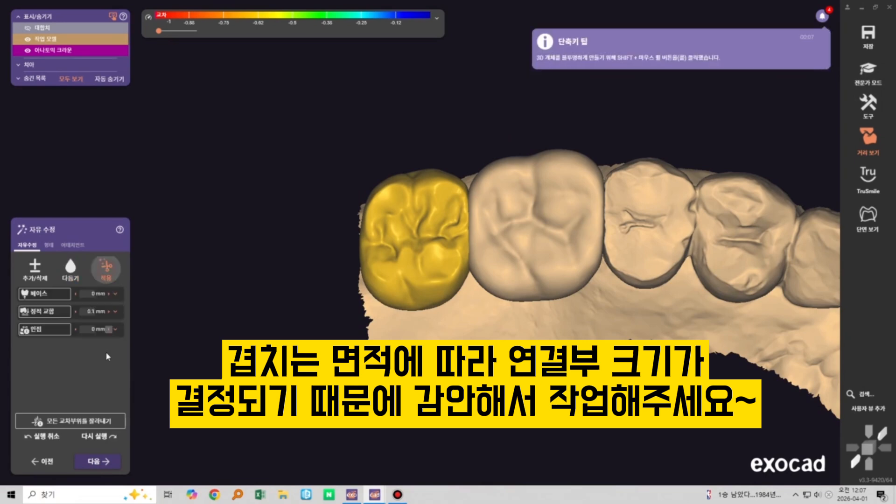
pyautogui.moveTo(329, 306); pyautogui.dragTo(472, 255, button='right')
pyautogui.scroll(3, 473, 254)
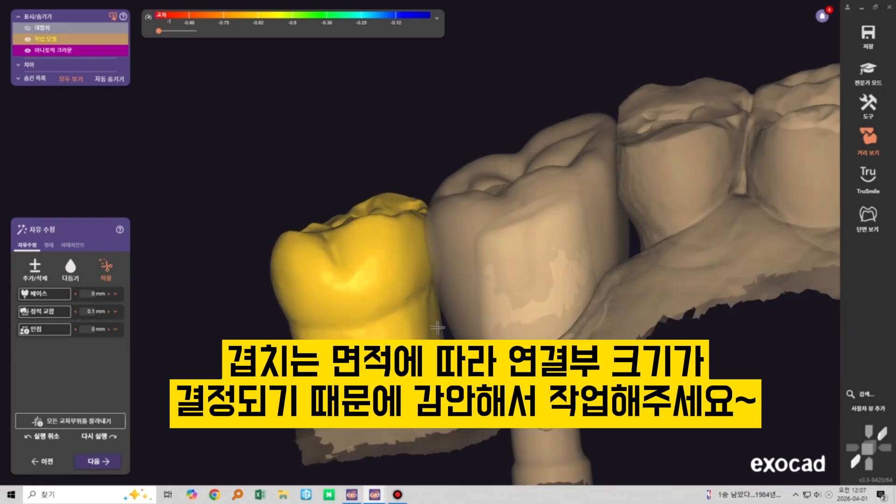
pyautogui.click(49, 245)
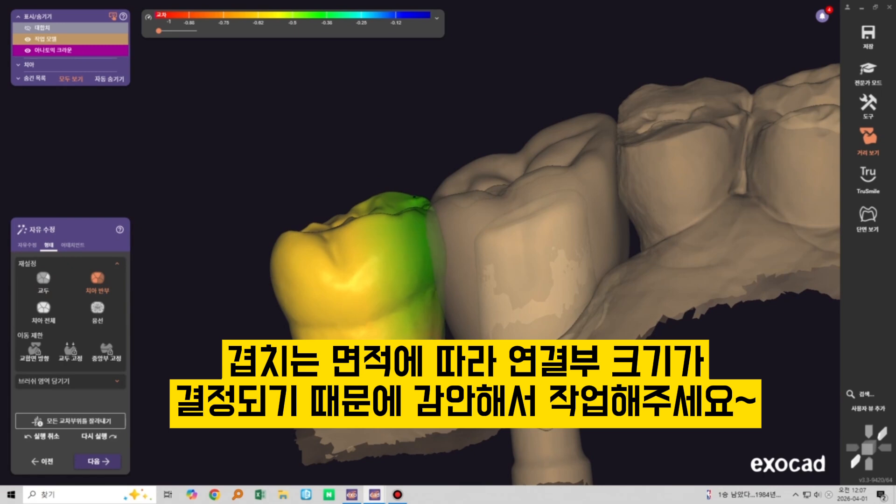
pyautogui.moveTo(436, 220); pyautogui.dragTo(438, 299, button='right')
pyautogui.moveTo(426, 187); pyautogui.dragTo(439, 189)
pyautogui.moveTo(443, 270); pyautogui.dragTo(441, 196, button='right')
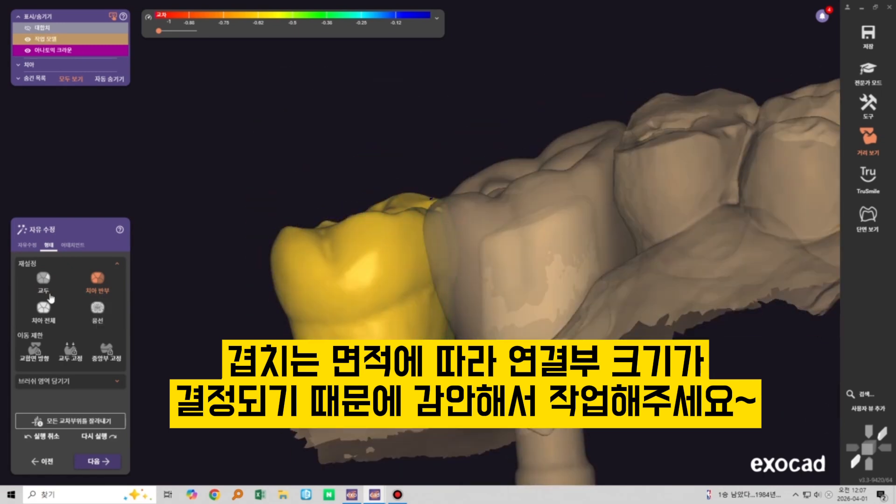
# Add material to the pontic's mesial side with a larger freeforming brush to widen its overlap with the neighbouring crown
pyautogui.click(26, 247)
pyautogui.click(41, 280)
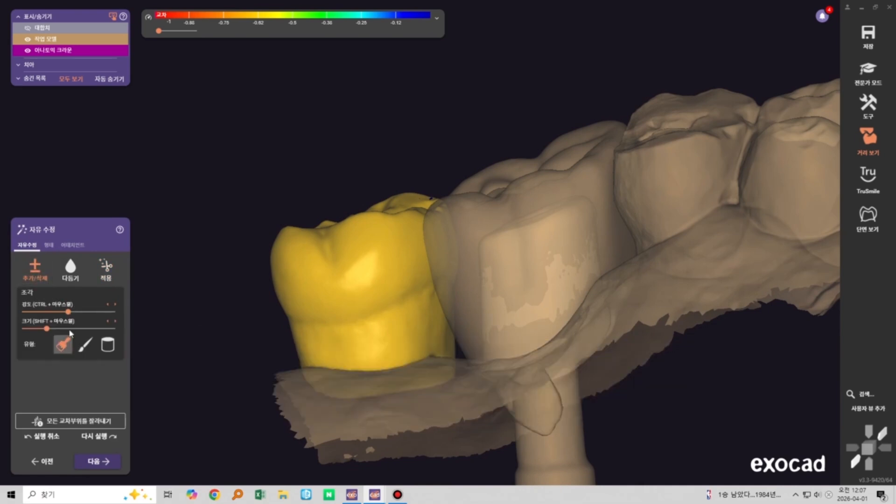
pyautogui.moveTo(601, 369); pyautogui.dragTo(392, 317, button='right')
pyautogui.moveTo(509, 312)
pyautogui.mouseDown(button='right')
pyautogui.moveTo(403, 334)
pyautogui.moveTo(442, 340)
pyautogui.mouseUp(button='right')
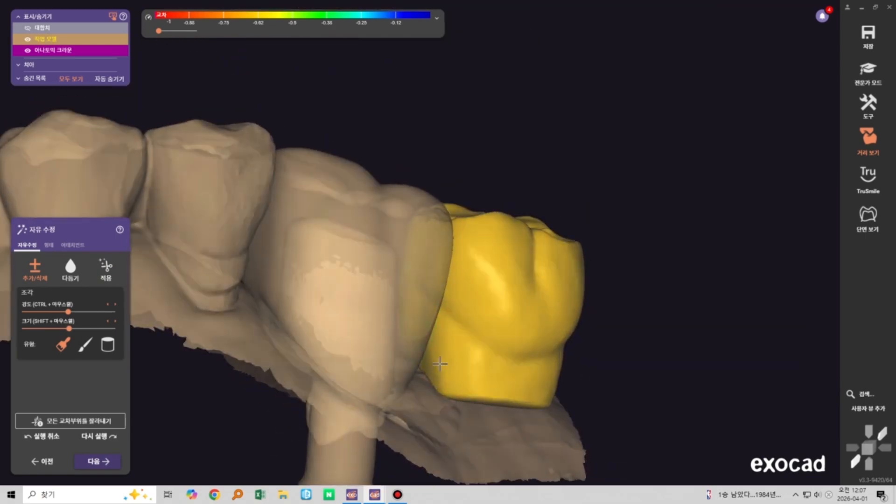
pyautogui.moveTo(308, 350); pyautogui.dragTo(484, 374, button='right')
pyautogui.moveTo(405, 331); pyautogui.dragTo(442, 300, button='right')
pyautogui.moveTo(443, 300); pyautogui.dragTo(437, 320, button='middle')
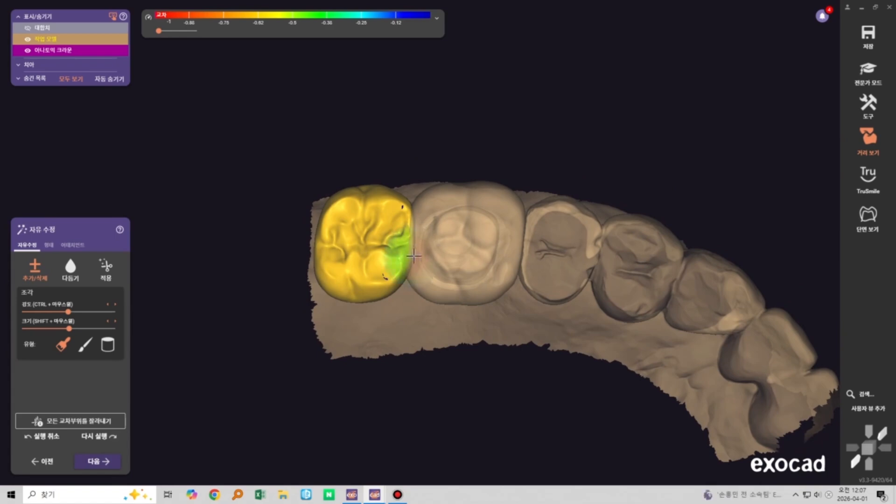
pyautogui.moveTo(413, 257); pyautogui.dragTo(420, 309, button='right')
pyautogui.moveTo(419, 309); pyautogui.dragTo(418, 330, button='middle')
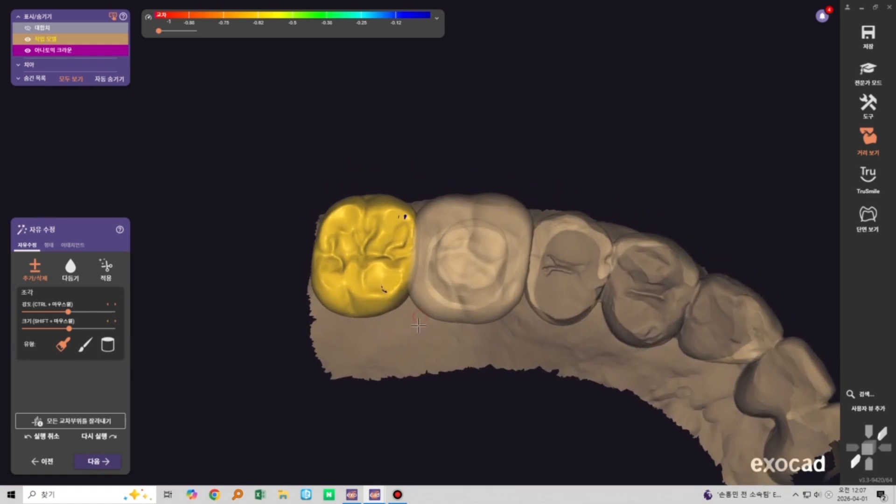
pyautogui.moveTo(393, 385)
pyautogui.mouseDown(button='right')
pyautogui.moveTo(391, 322)
pyautogui.moveTo(391, 382)
pyautogui.mouseUp(button='right')
pyautogui.moveTo(376, 373); pyautogui.dragTo(395, 321, button='middle')
# Isolate the tooth 17 pontic and save its mesh to the desktop in STL format as 치아_17__아나토믹_폰틱__-_풀_폰틱.stl
pyautogui.scroll(-2, 395, 321)
pyautogui.middleClick(470, 246)
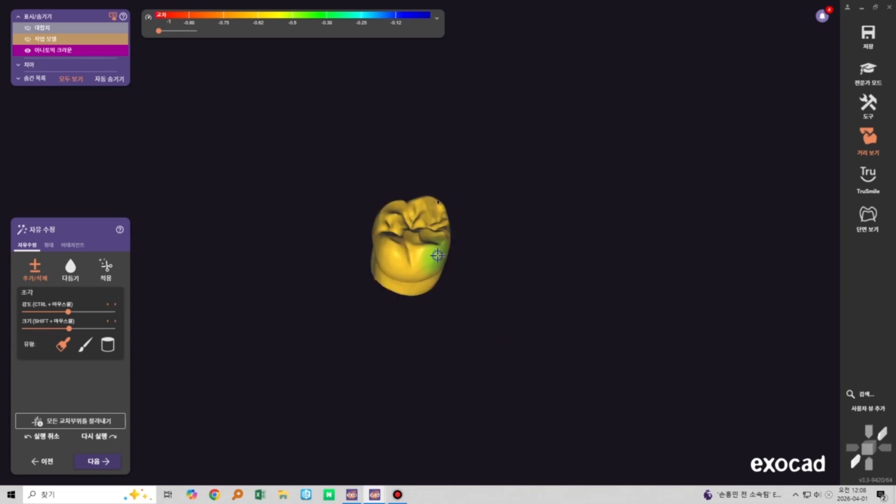
pyautogui.rightClick(443, 359)
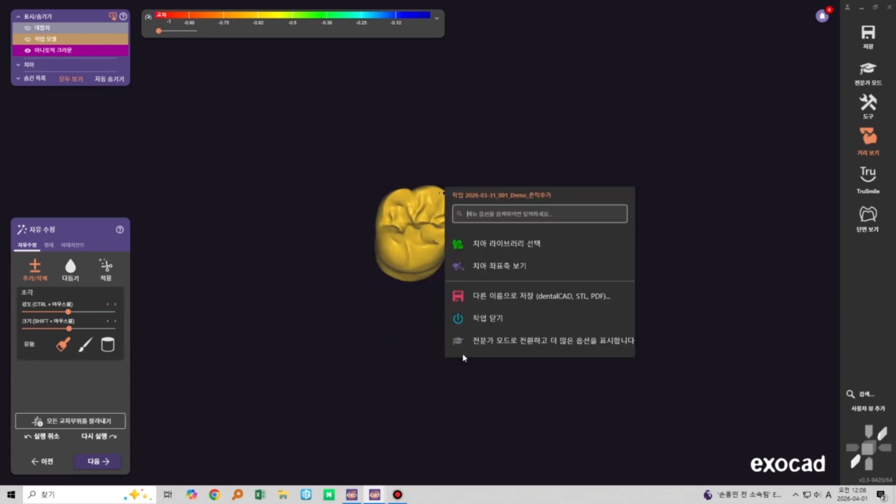
pyautogui.rightClick(404, 252)
pyautogui.click(441, 410)
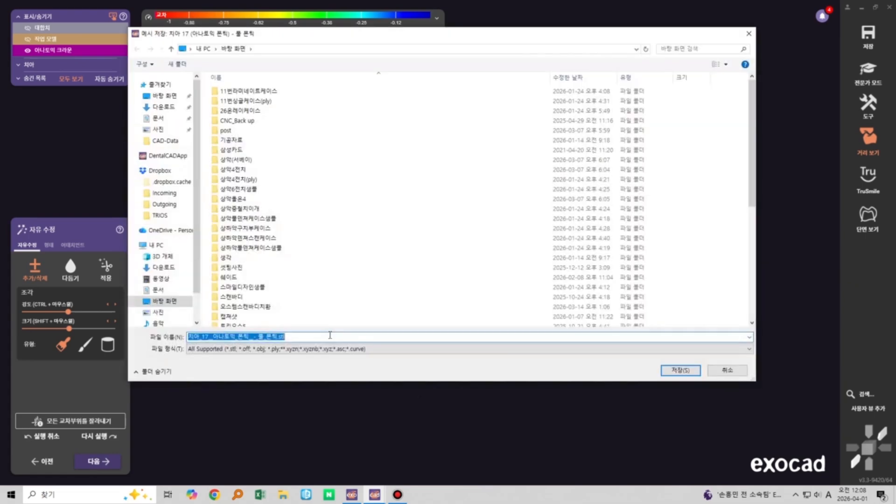
pyautogui.click(240, 353)
pyautogui.click(239, 373)
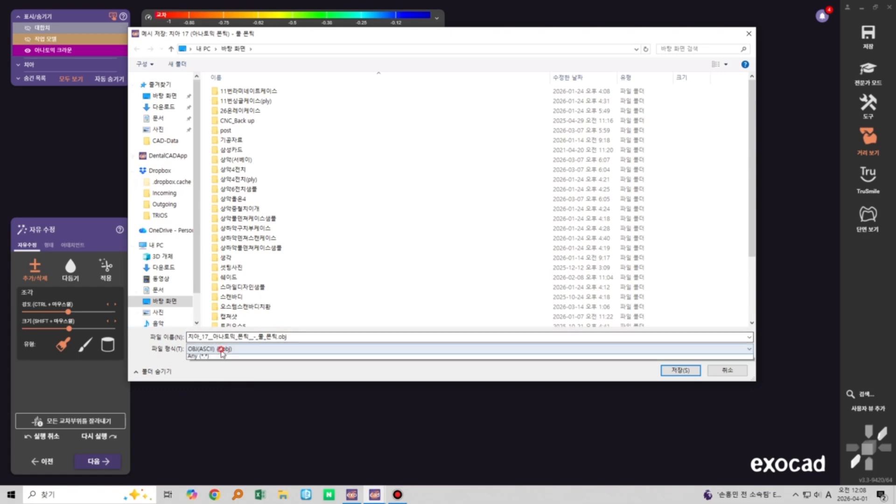
pyautogui.click(218, 374)
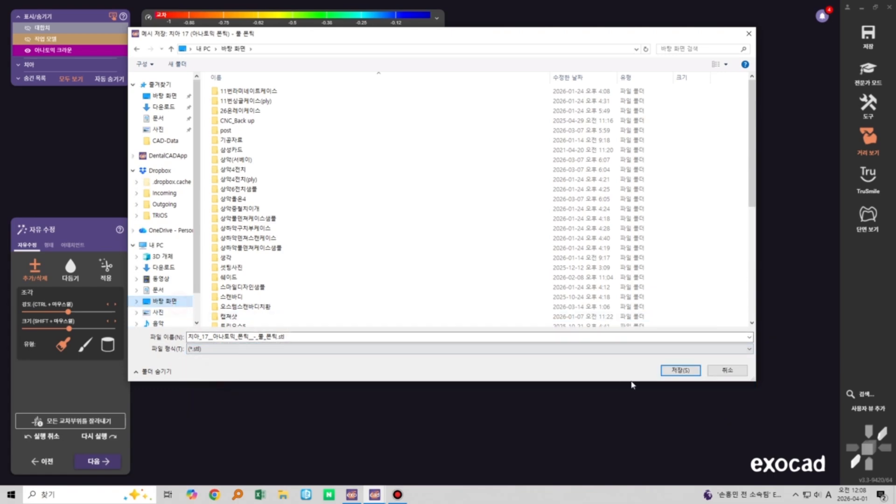
pyautogui.click(673, 371)
pyautogui.click(400, 276)
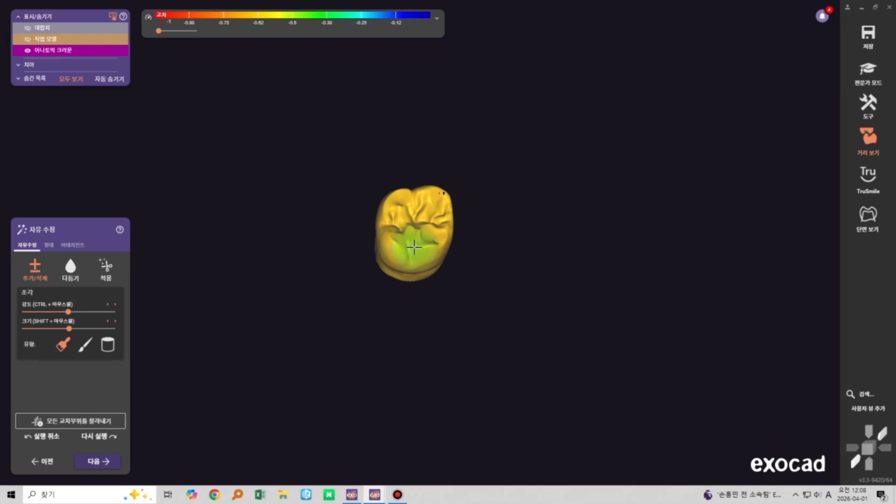
# Inspect the working model with and without the tooth 17 pontic by alternately hiding and showing the pontic
pyautogui.scroll(-3, 414, 248)
pyautogui.moveTo(415, 247); pyautogui.dragTo(420, 296, button='right')
pyautogui.scroll(5, 449, 269)
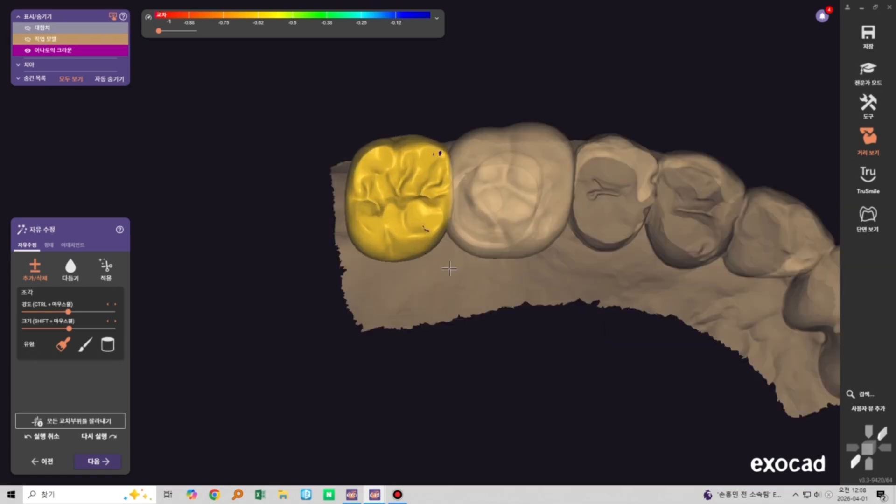
pyautogui.moveTo(452, 310); pyautogui.dragTo(421, 337, button='middle')
pyautogui.keyDown('ctrl'); pyautogui.keyDown('shift'); pyautogui.middleClick(421, 336); pyautogui.keyUp('shift'); pyautogui.keyUp('ctrl')
pyautogui.keyDown('ctrl'); pyautogui.middleClick(369, 247); pyautogui.keyUp('ctrl')
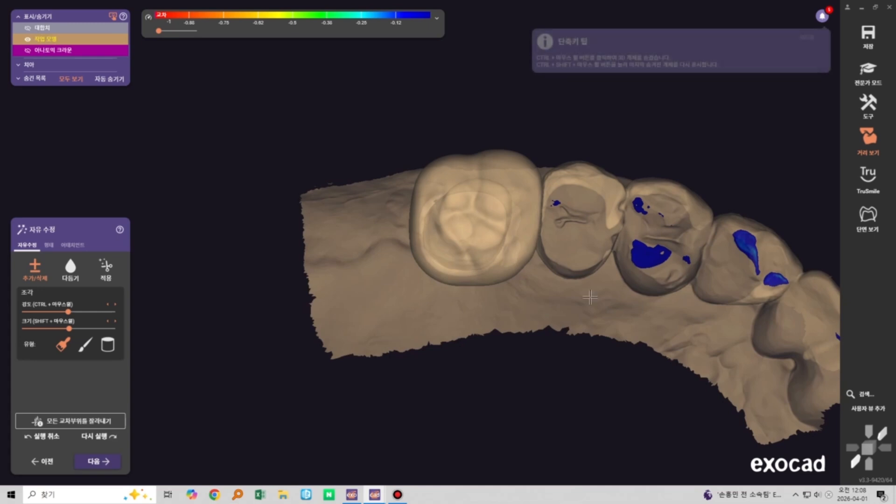
pyautogui.keyDown('ctrl'); pyautogui.keyDown('shift'); pyautogui.middleClick(498, 306); pyautogui.keyUp('shift'); pyautogui.keyUp('ctrl')
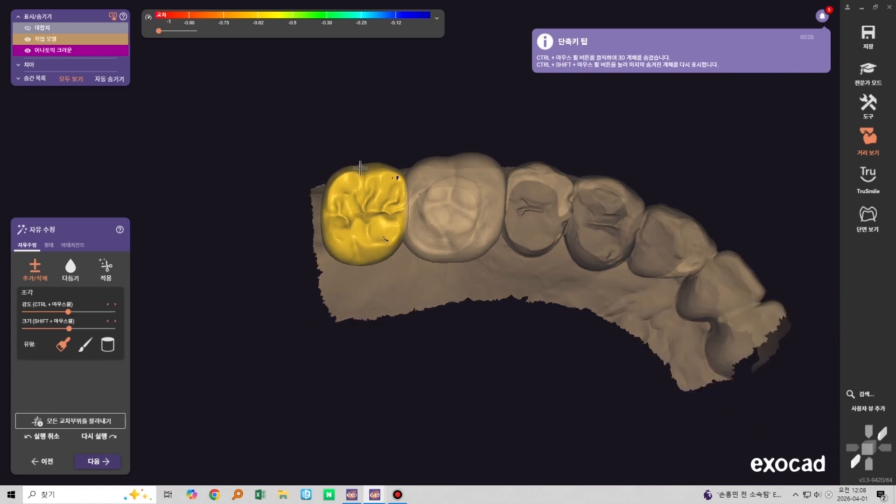
pyautogui.scroll(-4, 364, 187)
pyautogui.keyDown('ctrl'); pyautogui.middleClick(377, 216); pyautogui.keyUp('ctrl')
pyautogui.keyDown('ctrl'); pyautogui.middleClick(376, 215); pyautogui.keyUp('ctrl')
pyautogui.moveTo(377, 215); pyautogui.dragTo(378, 462, button='right')
pyautogui.keyDown('ctrl'); pyautogui.keyDown('shift'); pyautogui.middleClick(404, 286); pyautogui.keyUp('shift'); pyautogui.keyUp('ctrl')
pyautogui.keyDown('ctrl'); pyautogui.middleClick(373, 213); pyautogui.keyUp('ctrl')
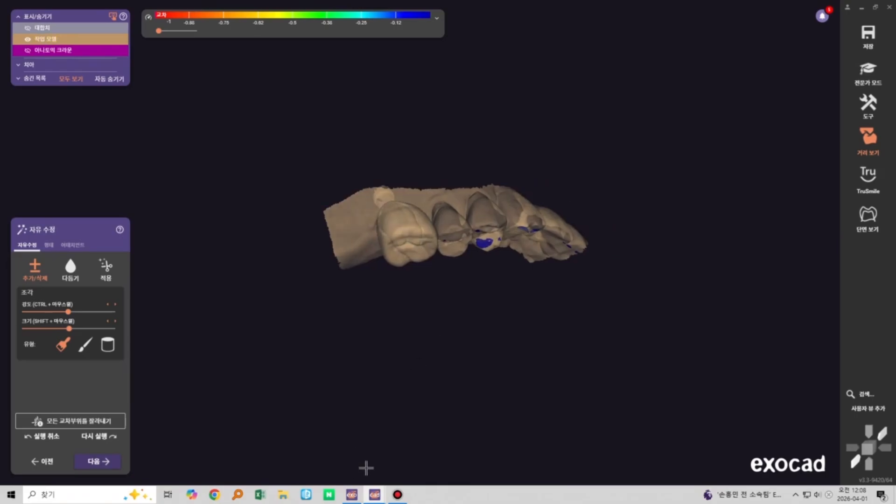
pyautogui.click(353, 495)
pyautogui.click(353, 496)
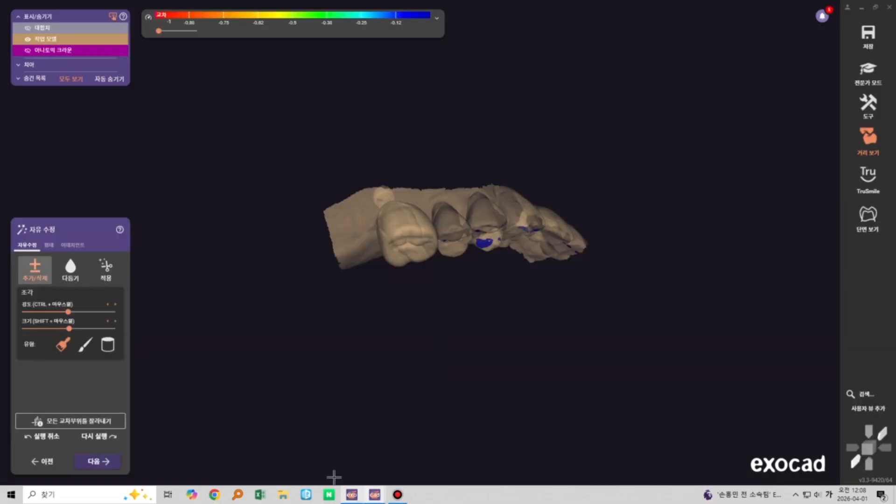
pyautogui.moveTo(374, 496)
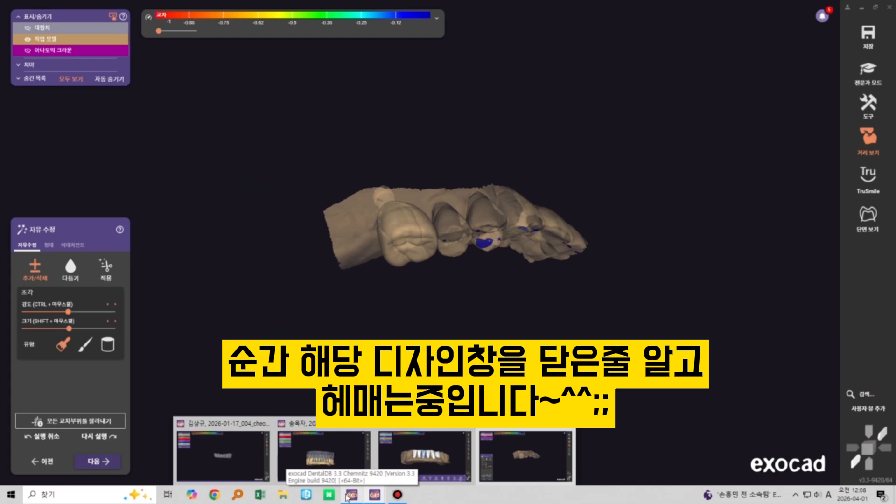
pyautogui.click(862, 7)
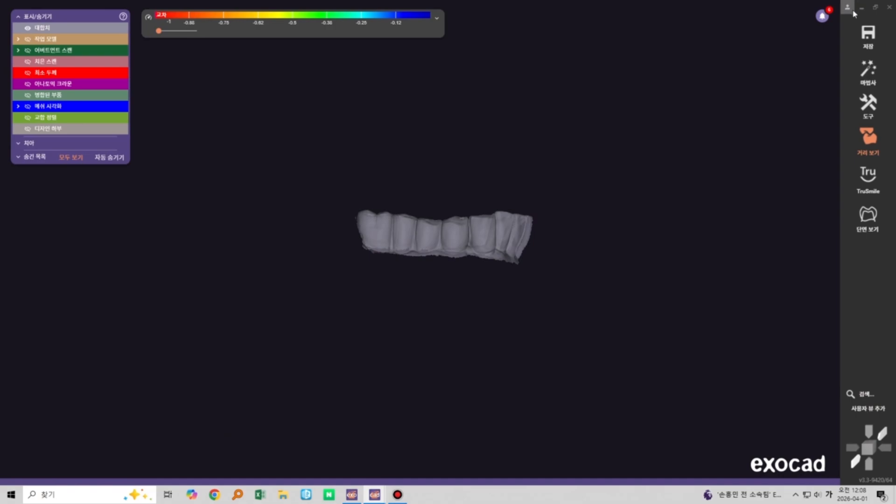
pyautogui.click(352, 496)
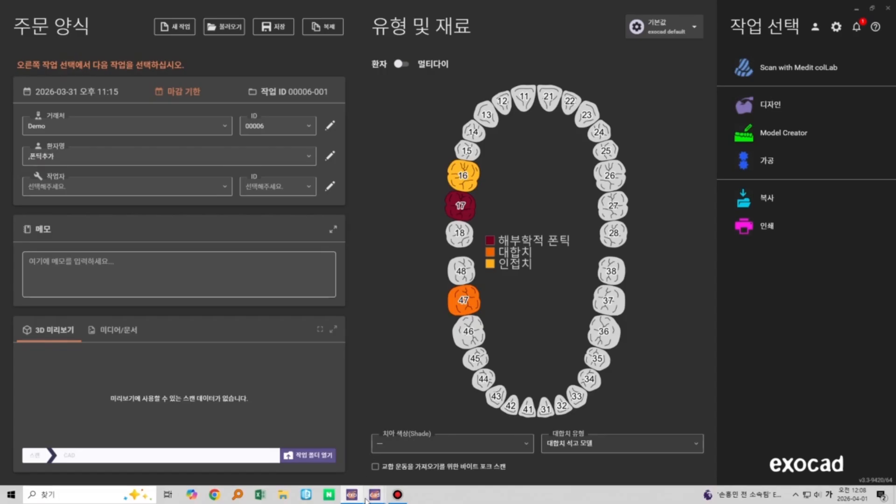
pyautogui.click(371, 498)
pyautogui.click(518, 460)
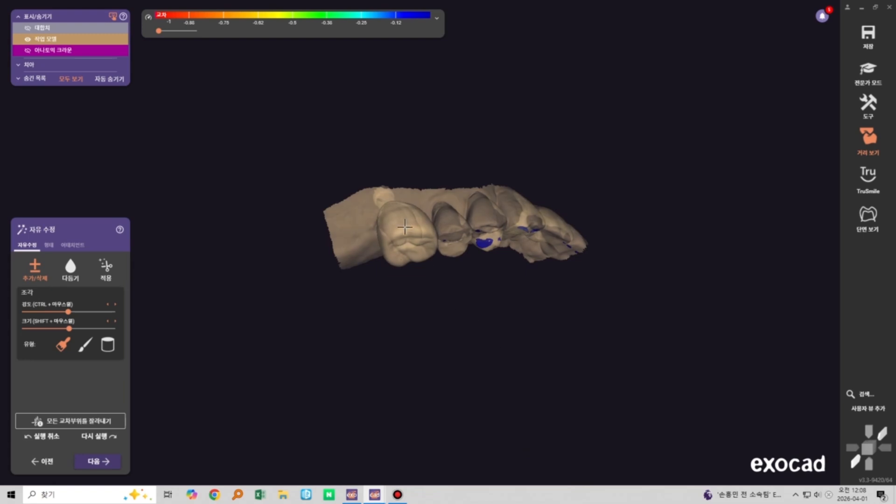
pyautogui.moveTo(405, 227); pyautogui.dragTo(406, 270, button='right')
pyautogui.scroll(4, 407, 270)
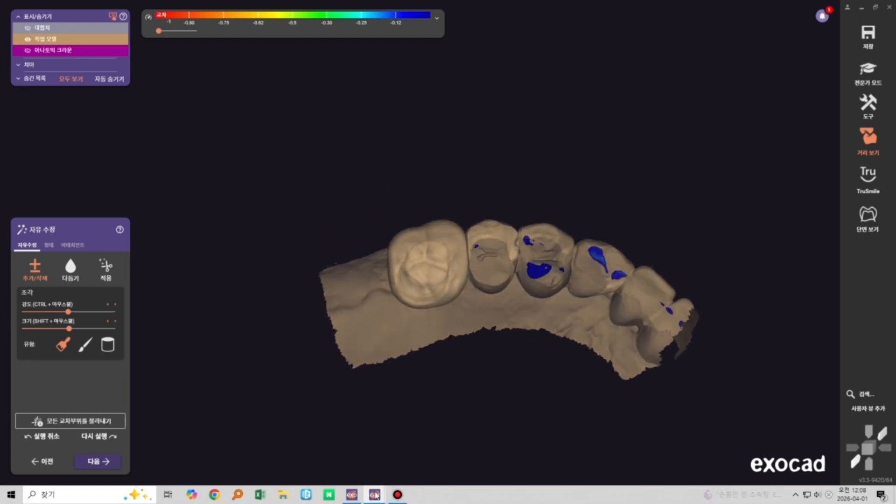
# Switch to the original tooth 16 crown case and show the anatomic crown on the working model from the occlusal side
pyautogui.moveTo(375, 495)
pyautogui.click(208, 462)
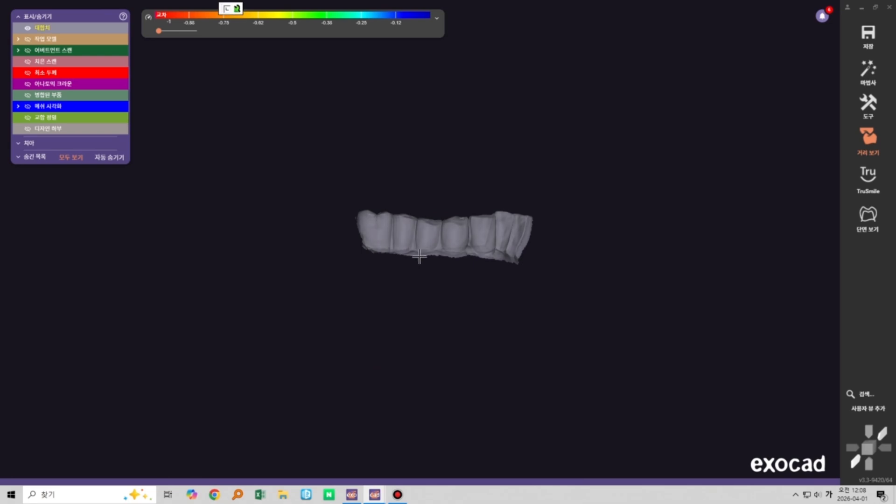
pyautogui.moveTo(419, 256); pyautogui.dragTo(415, 298, button='right')
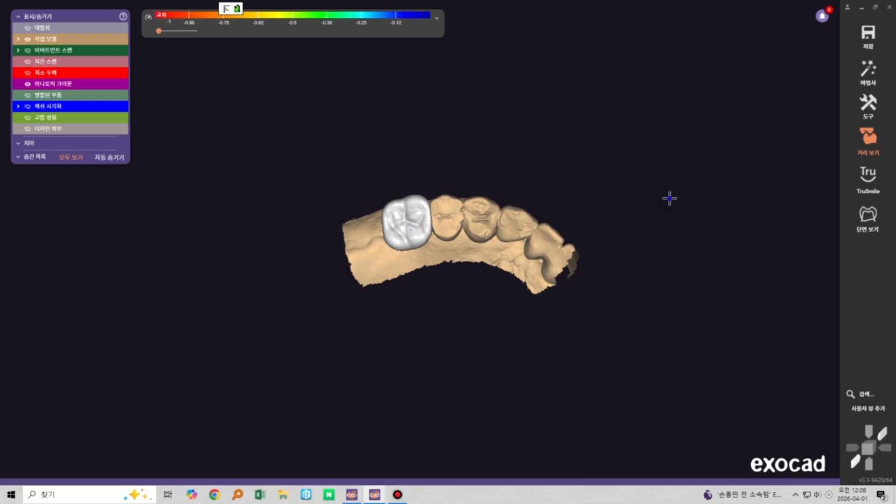
pyautogui.rightClick(595, 252)
pyautogui.click(405, 222)
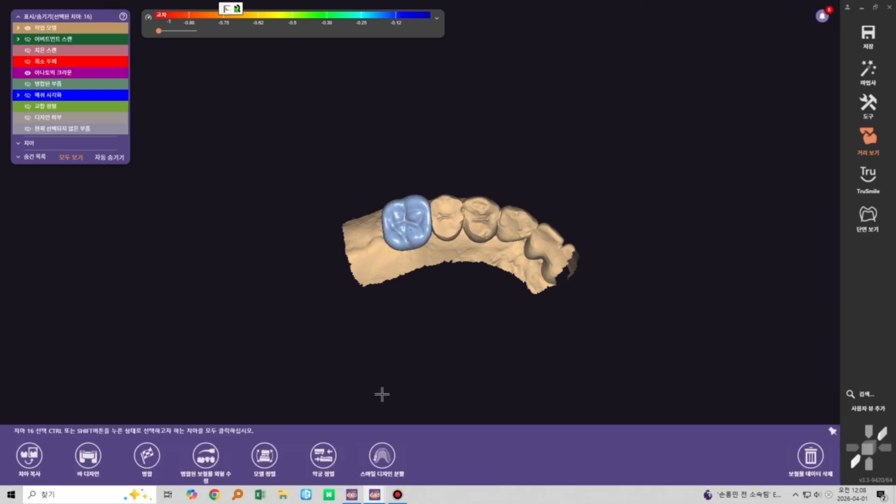
pyautogui.click(394, 368)
pyautogui.rightClick(450, 332)
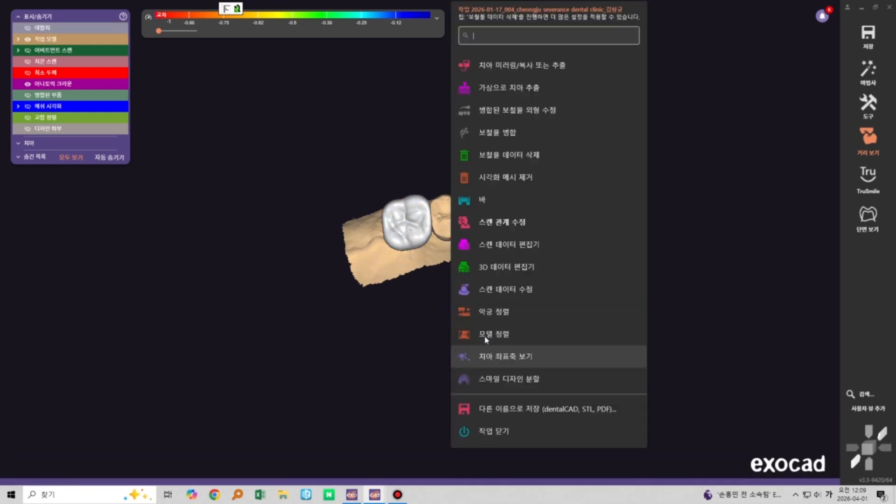
pyautogui.click(723, 282)
pyautogui.click(417, 230)
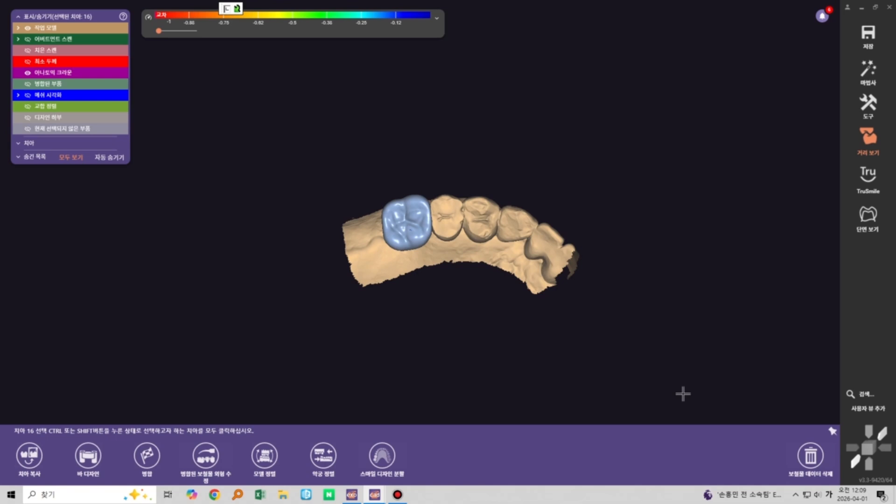
pyautogui.click(811, 452)
pyautogui.click(700, 260)
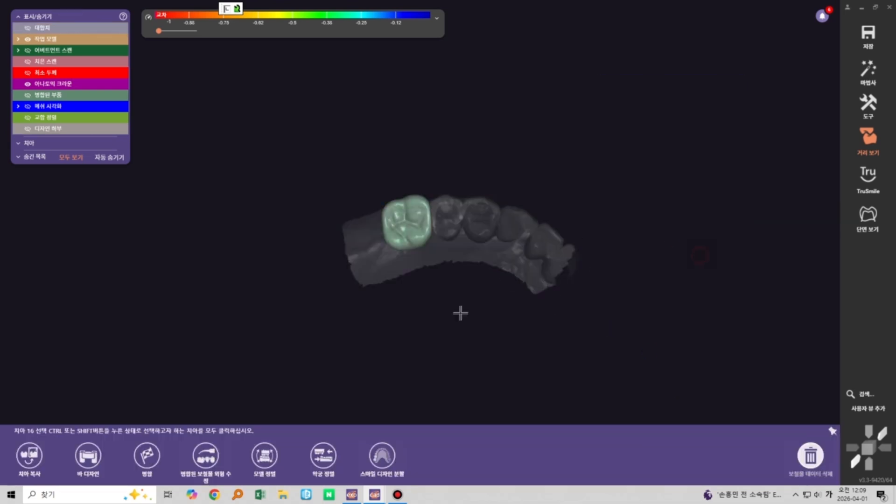
pyautogui.rightClick(432, 327)
pyautogui.click(869, 72)
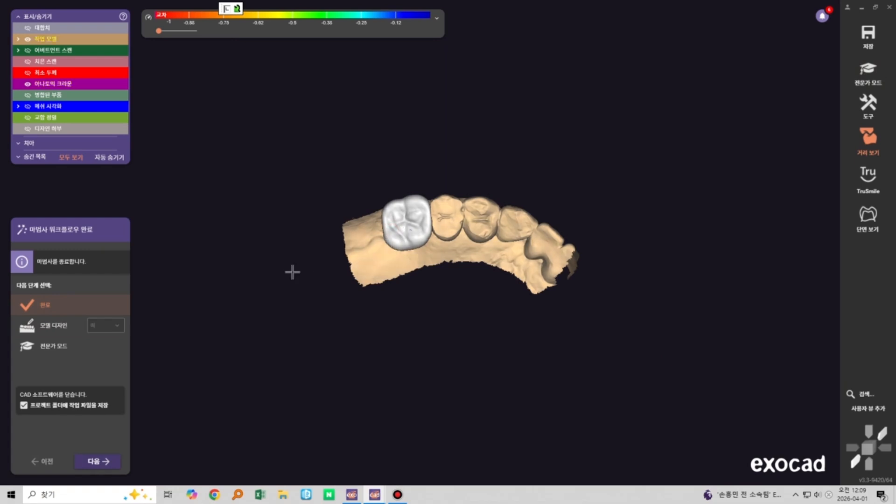
# Delete the merged part from the tooth 16 anatomic crown's restoration data in expert mode
pyautogui.click(868, 71)
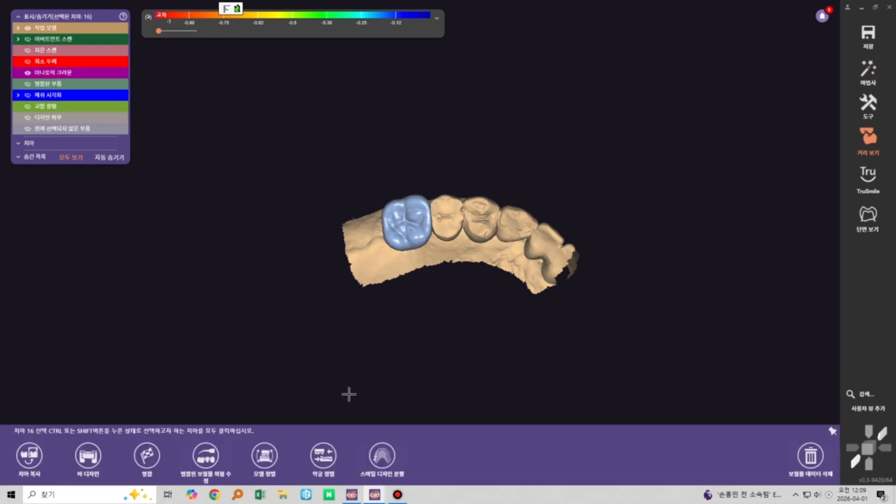
pyautogui.click(810, 455)
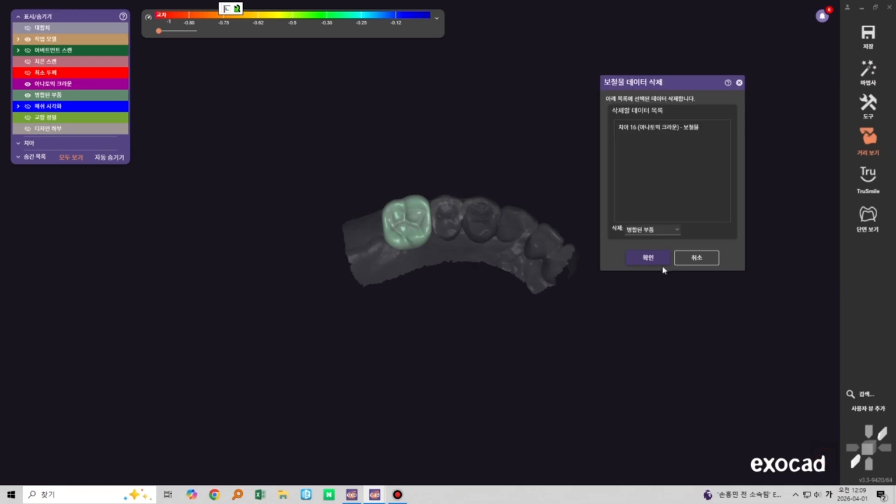
pyautogui.click(655, 261)
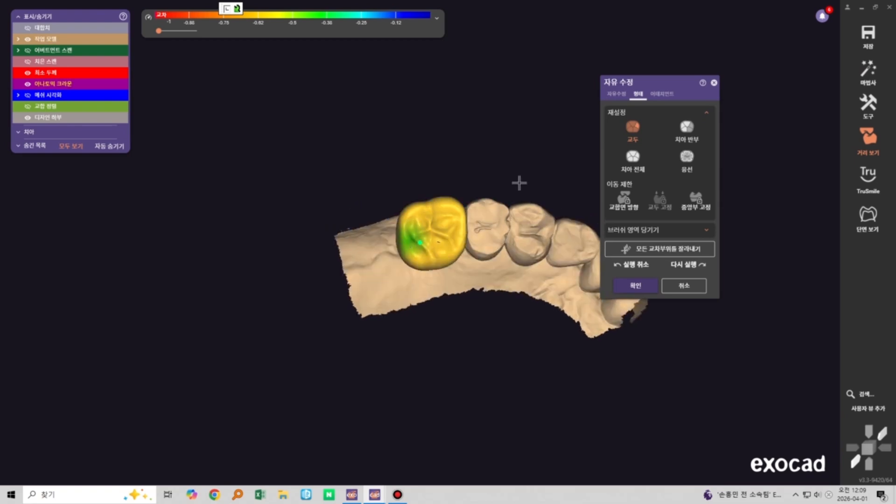
# Load 치아_17__아나토믹_폰틱__-_풀_폰틱.stl from file as an attachment for the tooth 16 crown, using the rotate option for the scan data axis
pyautogui.click(670, 94)
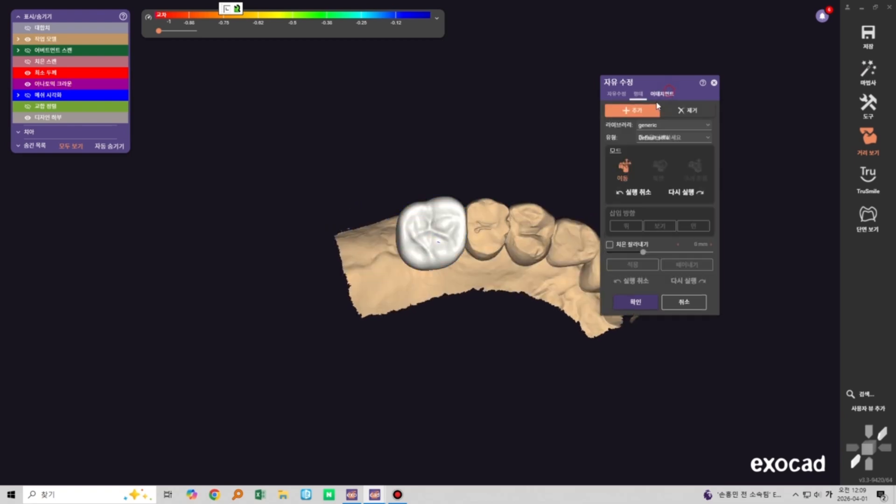
pyautogui.click(663, 125)
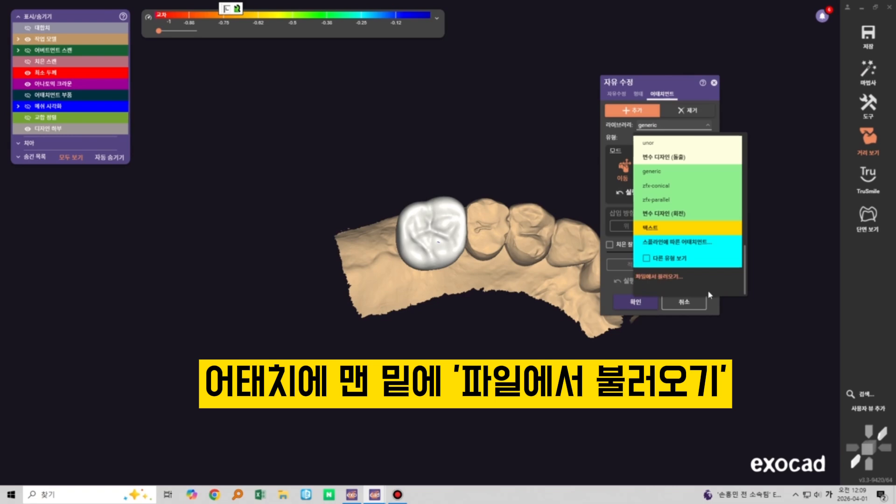
pyautogui.click(683, 281)
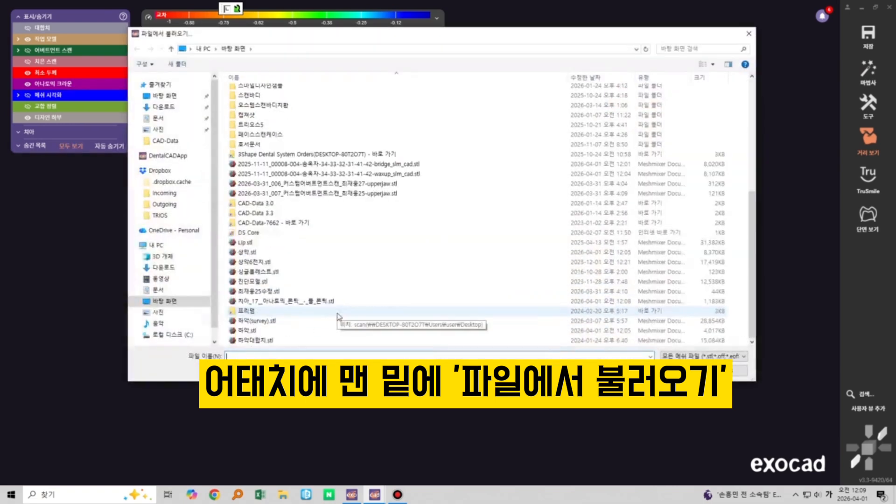
pyautogui.doubleClick(323, 302)
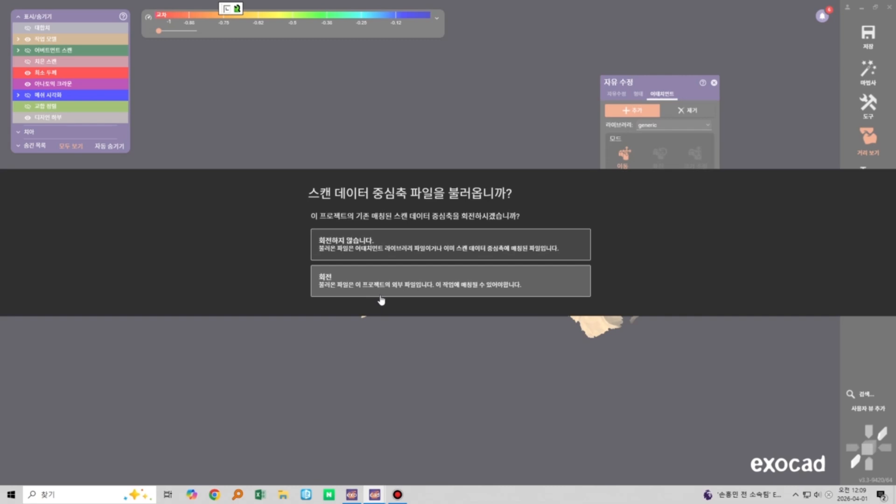
pyautogui.click(355, 283)
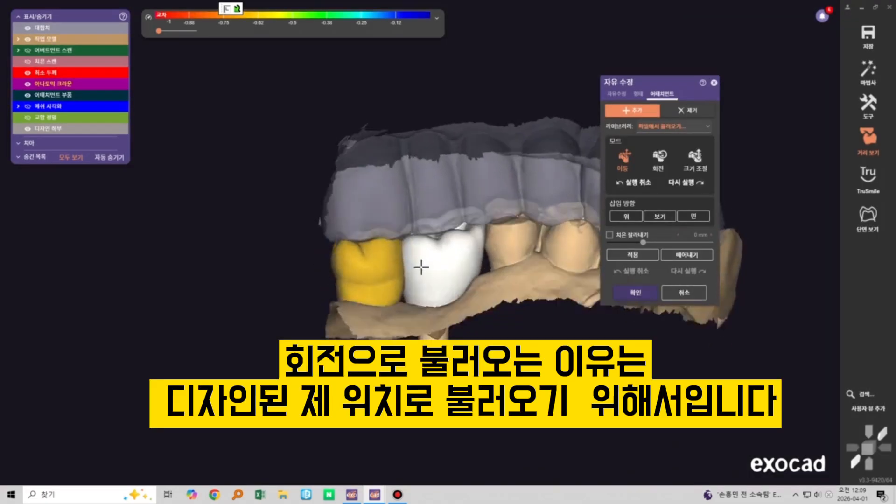
# Apply the imported tooth 17 pontic as an attachment to the tooth 16 crown, check their connection, and accept the freeforming changes
pyautogui.scroll(2, 448, 270)
pyautogui.moveTo(449, 250); pyautogui.dragTo(647, 322, button='right')
pyautogui.click(636, 293)
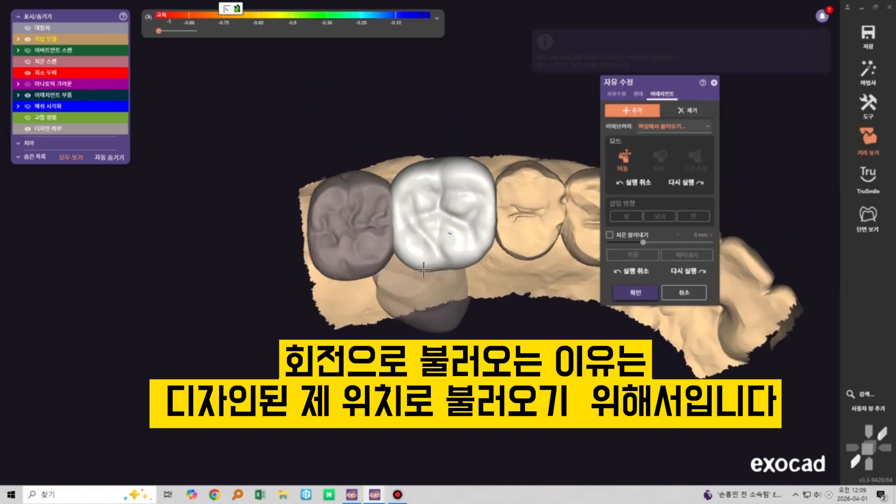
pyautogui.scroll(1, 478, 327)
pyautogui.moveTo(478, 327); pyautogui.dragTo(565, 348, button='right')
pyautogui.scroll(1, 518, 348)
pyautogui.moveTo(489, 278); pyautogui.dragTo(379, 310, button='right')
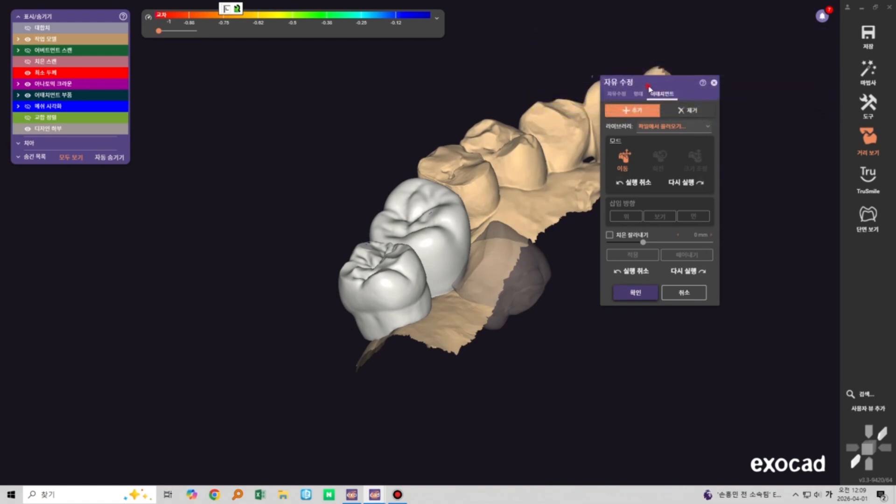
pyautogui.click(669, 363)
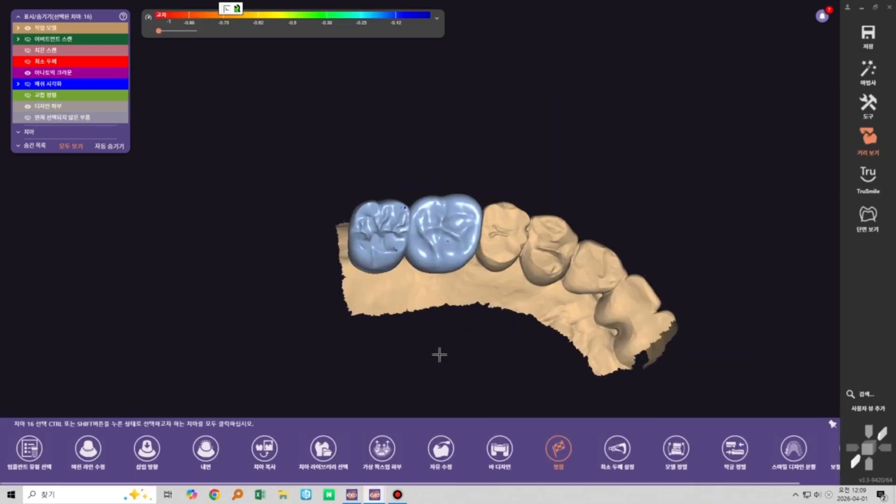
# Start freeforming the joined teeth 16 and 17 and smooth their connection on all sides, reducing the brush size
pyautogui.click(441, 449)
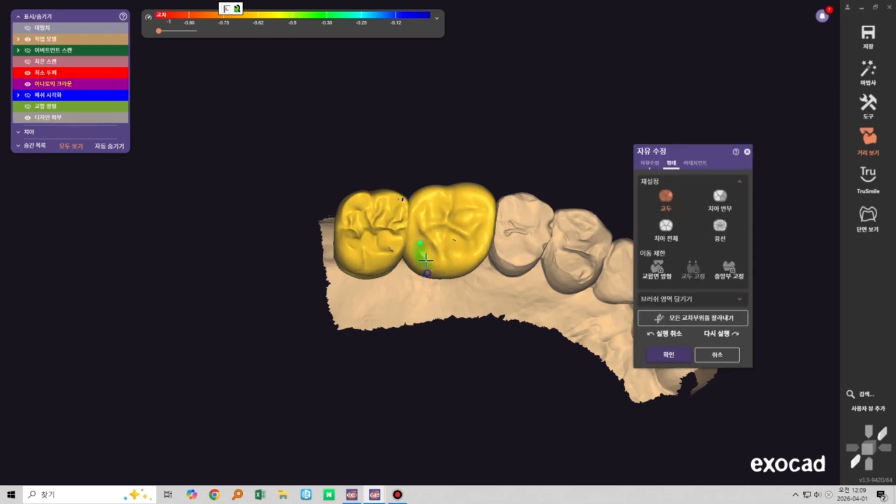
pyautogui.click(650, 163)
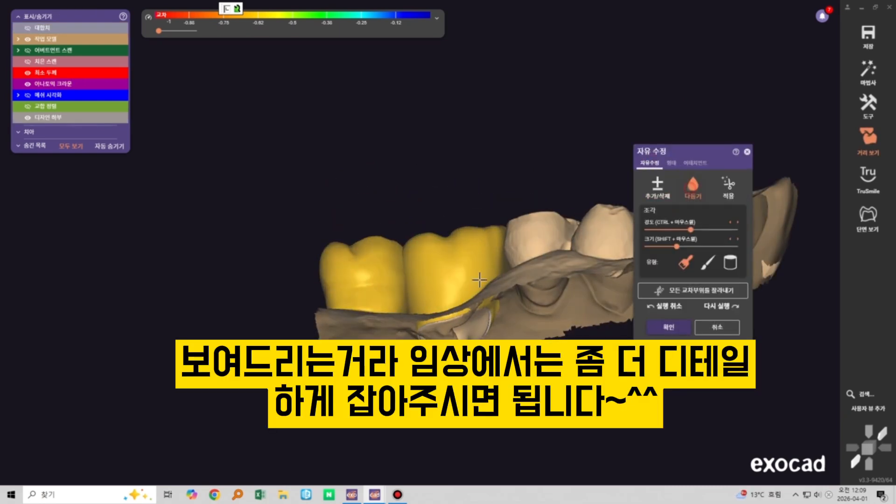
pyautogui.moveTo(403, 303); pyautogui.dragTo(403, 260, button='right')
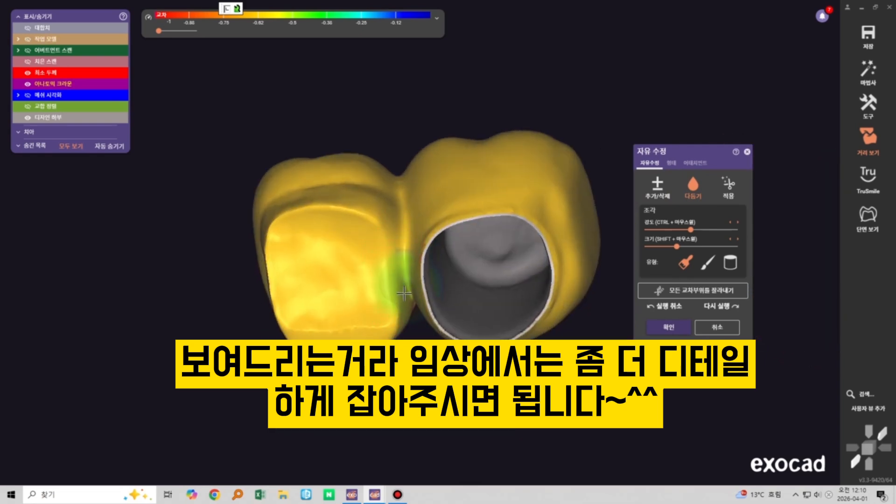
pyautogui.moveTo(401, 318)
pyautogui.mouseDown(button='right')
pyautogui.moveTo(413, 383)
pyautogui.moveTo(436, 306)
pyautogui.mouseUp(button='right')
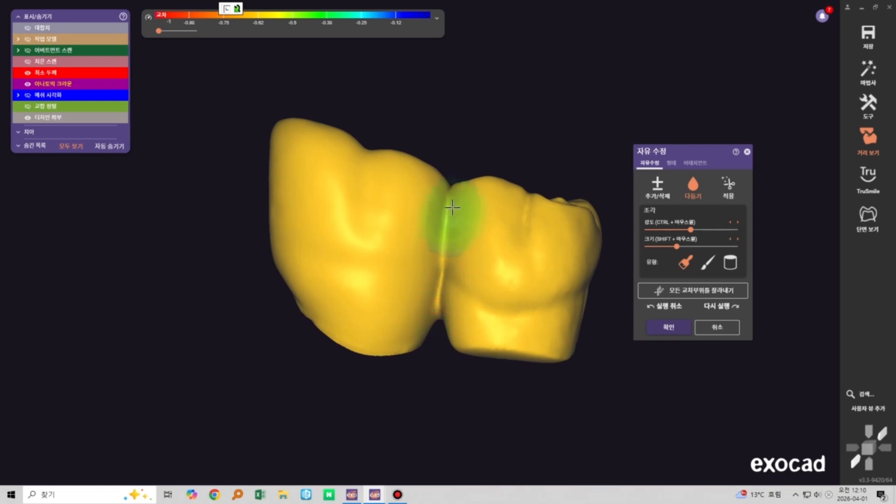
pyautogui.moveTo(452, 260)
pyautogui.mouseDown(button='right')
pyautogui.moveTo(448, 367)
pyautogui.moveTo(432, 364)
pyautogui.moveTo(468, 188)
pyautogui.moveTo(456, 168)
pyautogui.moveTo(462, 207)
pyautogui.mouseUp(button='right')
pyautogui.click(657, 247)
pyautogui.scroll(2, 411, 234)
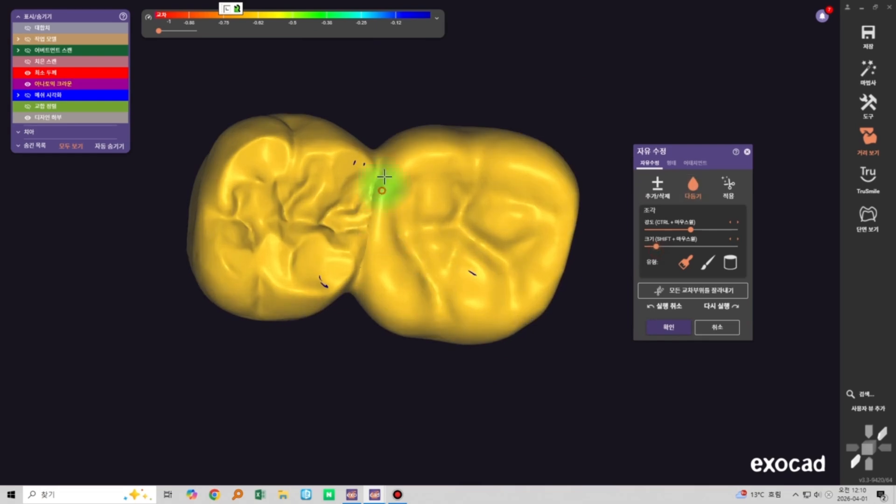
pyautogui.moveTo(366, 244); pyautogui.dragTo(322, 306, button='right')
# Carve a separating groove between the tooth 16 crown and the tooth 17 pontic with the fine add/remove brush at maximum strength
pyautogui.click(658, 188)
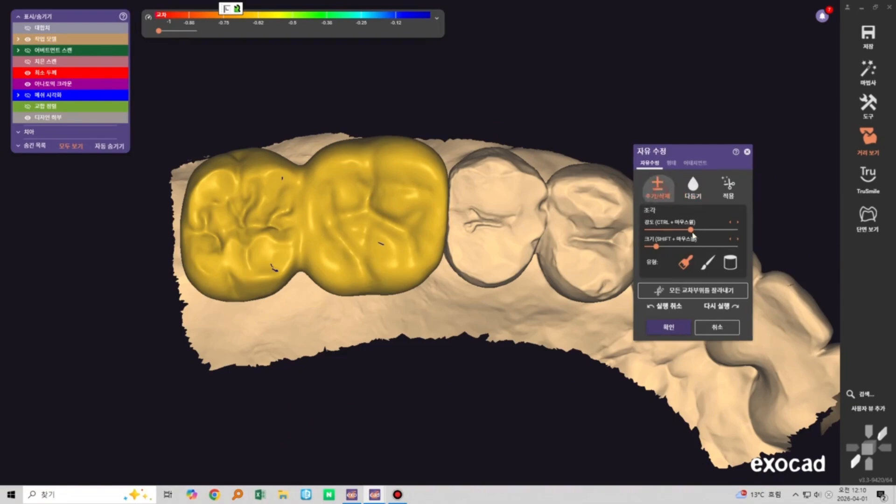
pyautogui.moveTo(691, 230); pyautogui.dragTo(737, 231)
pyautogui.click(708, 265)
pyautogui.moveTo(344, 223); pyautogui.dragTo(316, 205, button='right')
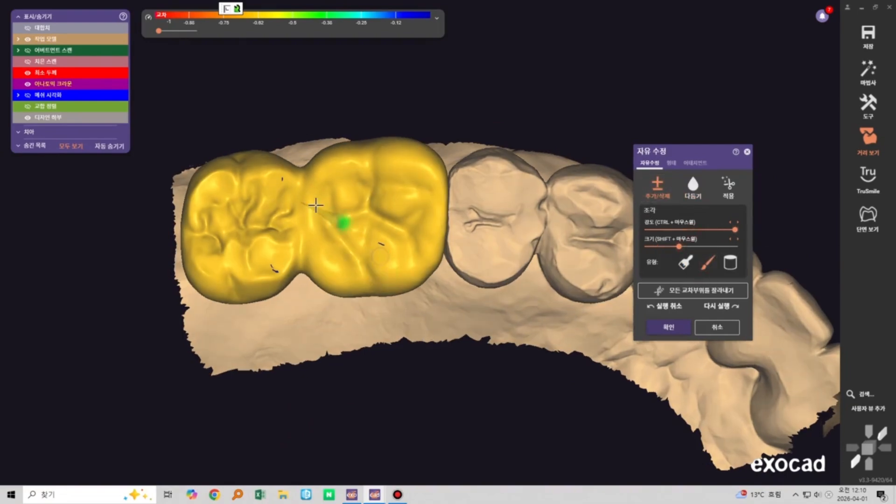
pyautogui.keyDown('shift'); pyautogui.moveTo(300, 169); pyautogui.dragTo(294, 284); pyautogui.keyUp('shift')
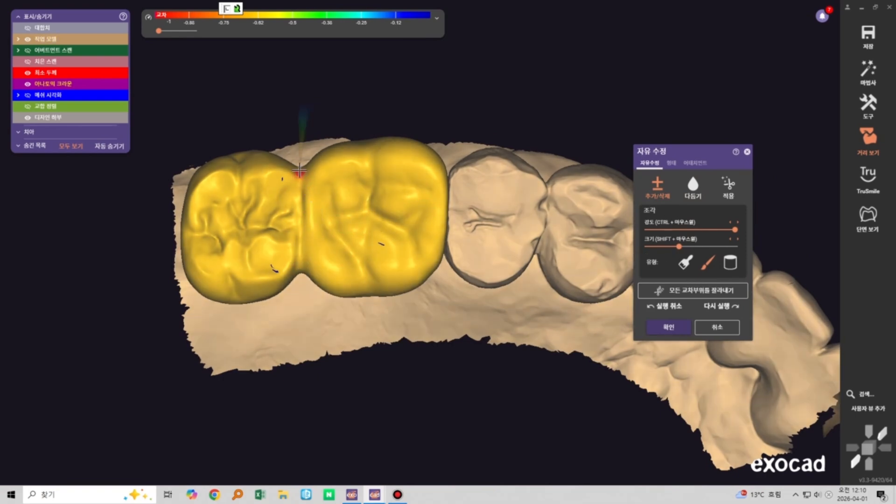
pyautogui.moveTo(299, 171)
pyautogui.keyDown('shift'); pyautogui.mouseDown()
pyautogui.moveTo(300, 253)
pyautogui.moveTo(293, 231)
pyautogui.mouseUp(); pyautogui.keyUp('shift')
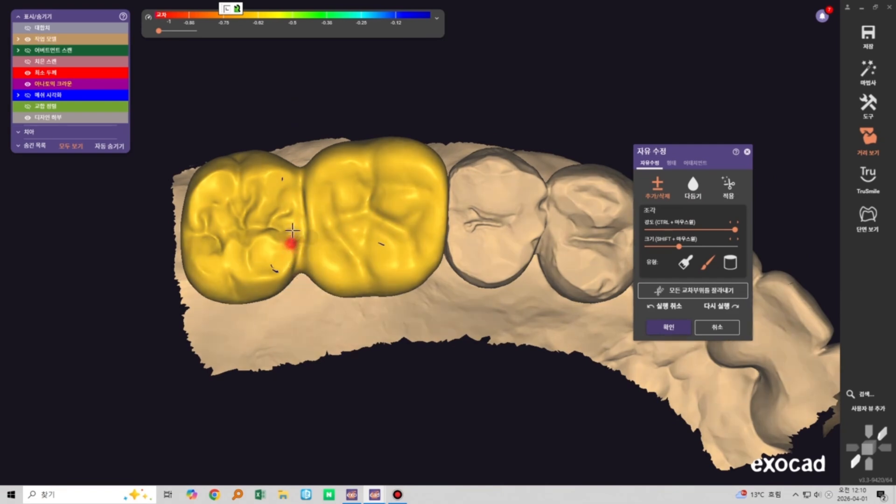
pyautogui.keyDown('shift'); pyautogui.moveTo(301, 171); pyautogui.dragTo(297, 274); pyautogui.keyUp('shift')
pyautogui.scroll(-3, 366, 328)
pyautogui.moveTo(366, 328); pyautogui.dragTo(360, 367, button='right')
pyautogui.moveTo(330, 237)
pyautogui.keyDown('shift'); pyautogui.mouseDown()
pyautogui.moveTo(336, 215)
pyautogui.moveTo(323, 226)
pyautogui.moveTo(327, 237)
pyautogui.moveTo(333, 175)
pyautogui.mouseUp(); pyautogui.keyUp('shift')
pyautogui.moveTo(359, 367)
pyautogui.mouseDown(button='right')
pyautogui.moveTo(362, 330)
pyautogui.moveTo(398, 306)
pyautogui.mouseUp(button='right')
pyautogui.scroll(-3, 398, 306)
pyautogui.moveTo(476, 370); pyautogui.dragTo(496, 357, button='right')
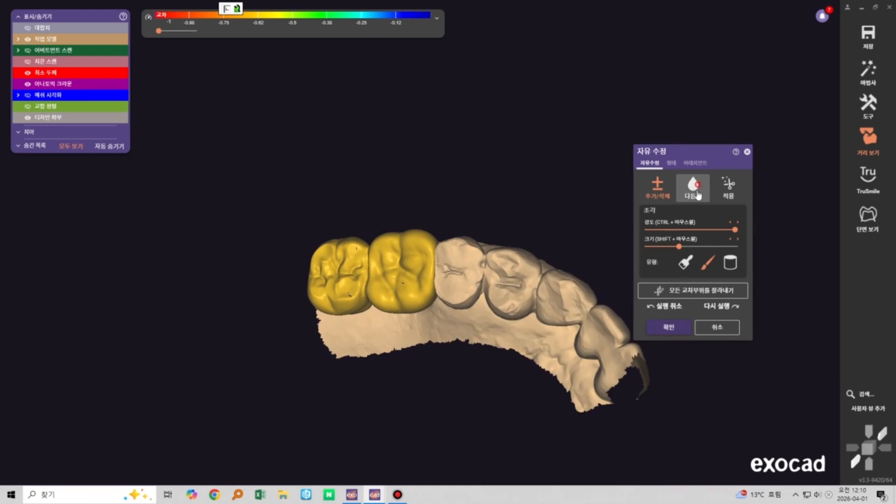
# Smooth the carved groove between teeth 16 and 17 with the broad smoothing brush at a slightly larger size
pyautogui.click(696, 189)
pyautogui.click(685, 263)
pyautogui.scroll(5, 350, 318)
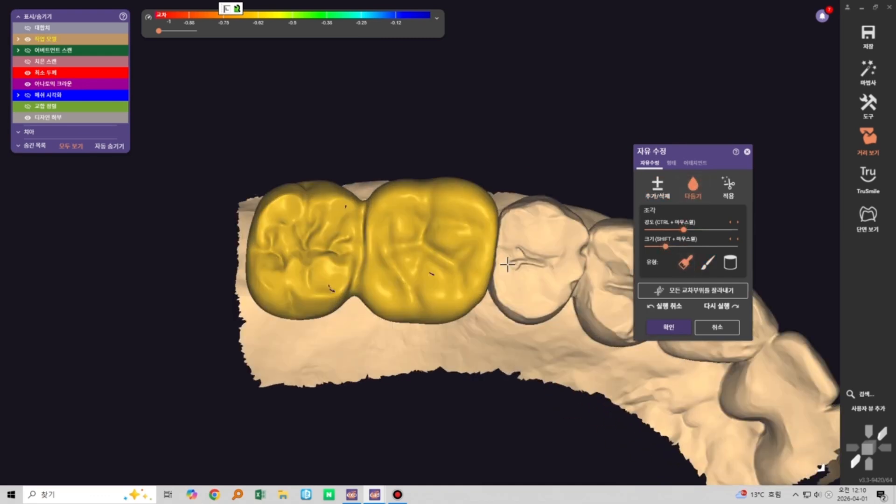
pyautogui.moveTo(665, 246); pyautogui.dragTo(673, 246)
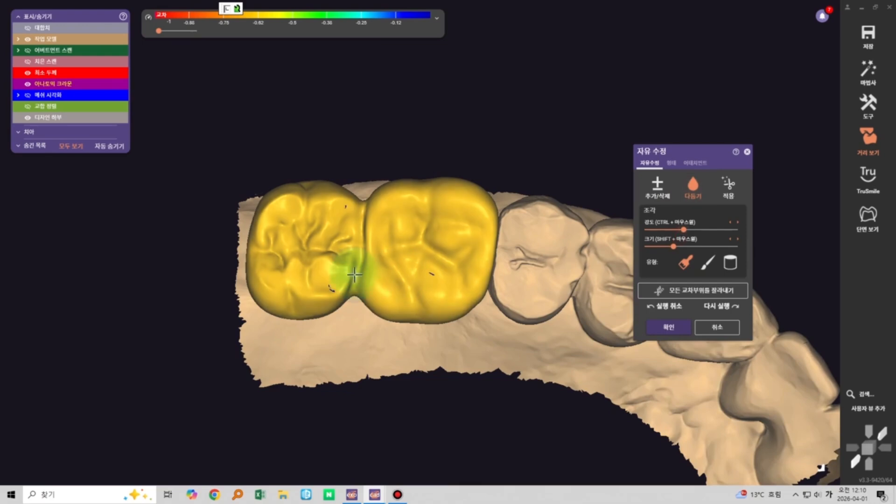
pyautogui.moveTo(354, 275)
pyautogui.mouseDown(button='right')
pyautogui.moveTo(390, 321)
pyautogui.moveTo(394, 290)
pyautogui.moveTo(416, 280)
pyautogui.moveTo(369, 264)
pyautogui.moveTo(357, 189)
pyautogui.mouseUp(button='right')
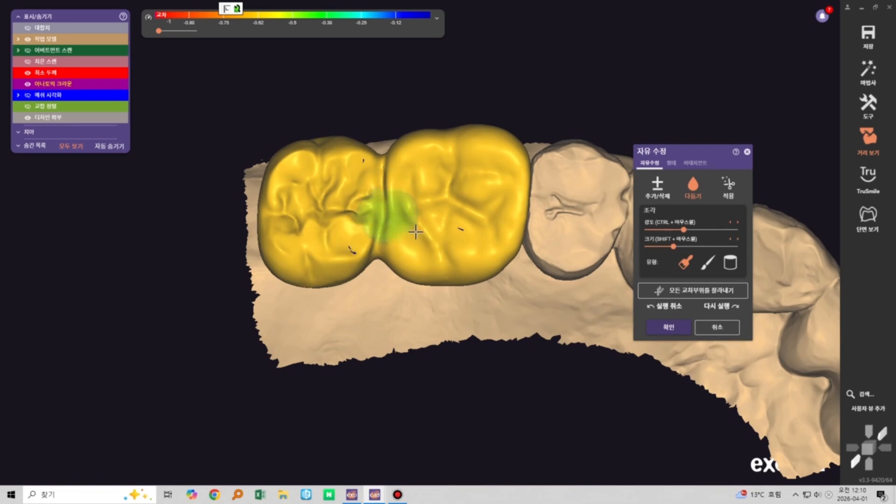
pyautogui.moveTo(374, 292); pyautogui.dragTo(397, 246, button='right')
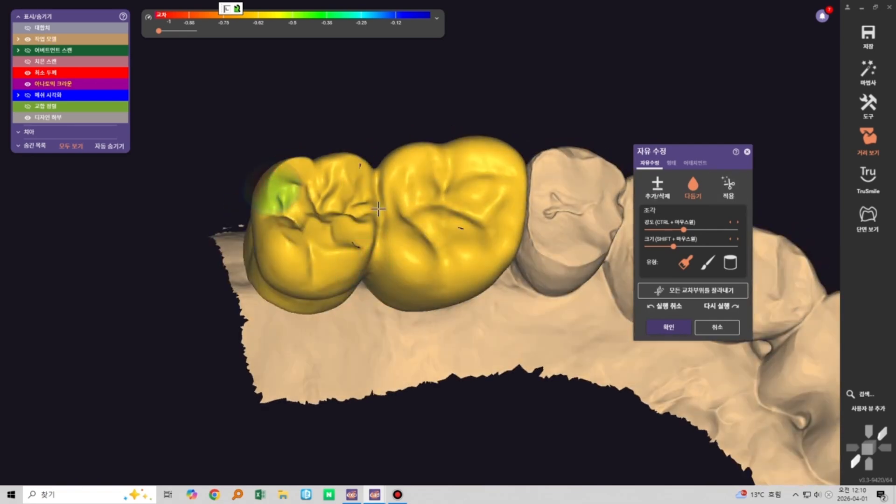
pyautogui.moveTo(378, 209)
pyautogui.mouseDown(button='right')
pyautogui.moveTo(366, 320)
pyautogui.moveTo(394, 280)
pyautogui.moveTo(402, 335)
pyautogui.moveTo(402, 289)
pyautogui.mouseUp(button='right')
pyautogui.scroll(2, 373, 269)
pyautogui.scroll(-2, 376, 366)
pyautogui.moveTo(402, 265)
pyautogui.mouseDown()
pyautogui.moveTo(416, 265)
pyautogui.moveTo(408, 267)
pyautogui.mouseUp()
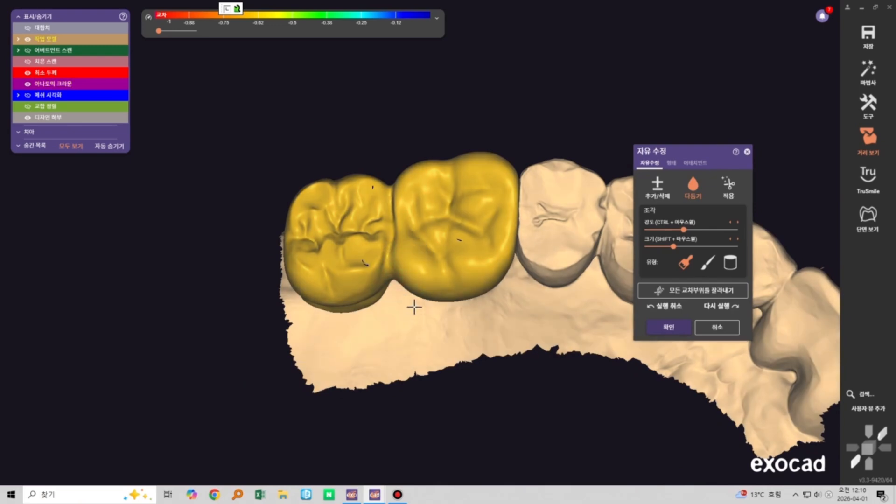
# Examine the freeformed tooth 16 crown and tooth 17 pontic against the neighbouring teeth from several angles
pyautogui.moveTo(419, 305); pyautogui.dragTo(490, 301, button='right')
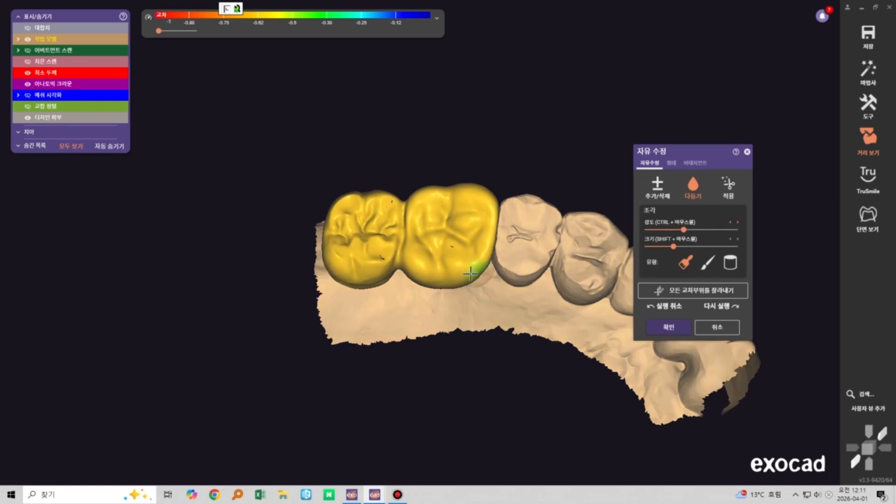
pyautogui.scroll(-3, 490, 281)
pyautogui.moveTo(503, 289); pyautogui.dragTo(448, 295, button='right')
pyautogui.scroll(2, 447, 295)
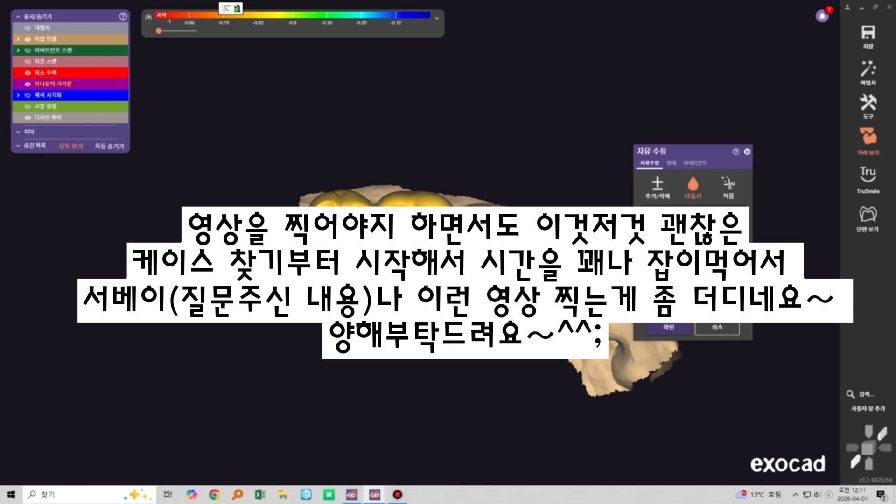
pyautogui.scroll(6, 353, 209)
pyautogui.scroll(-3, 360, 205)
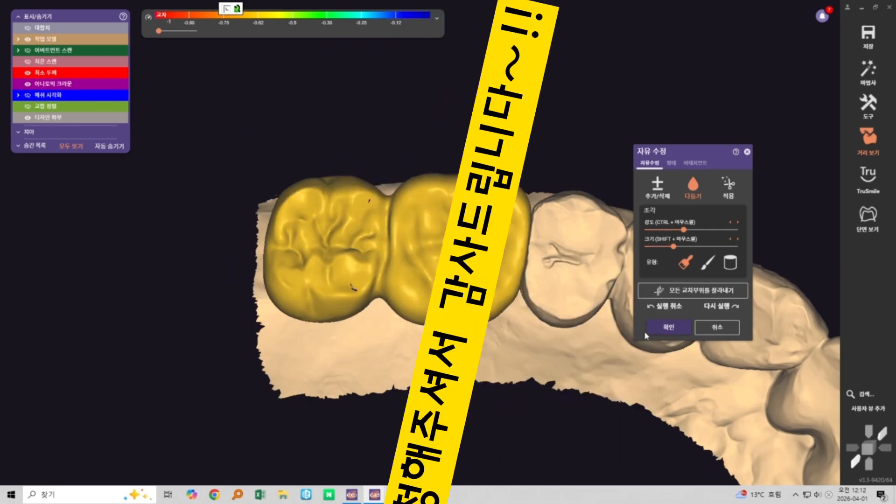
pyautogui.click(668, 328)
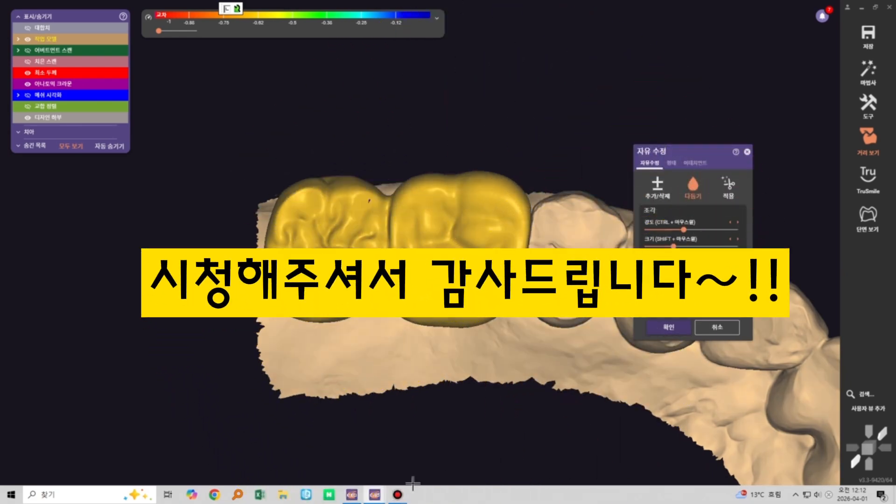